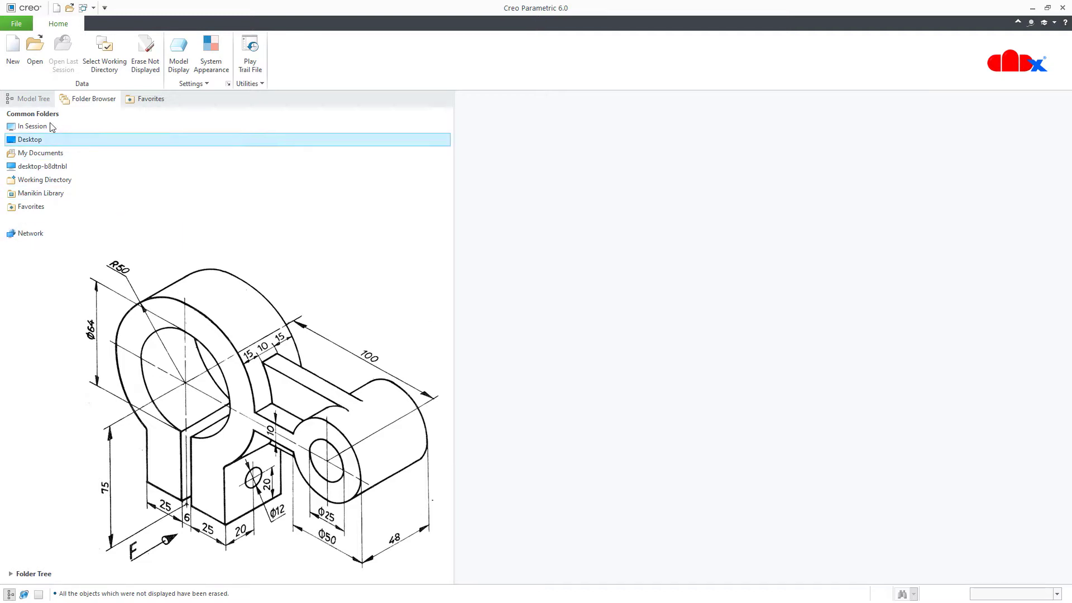
# - Start a new Part file with the Solid sub-type and default name prt0001
pyautogui.click(14, 56)
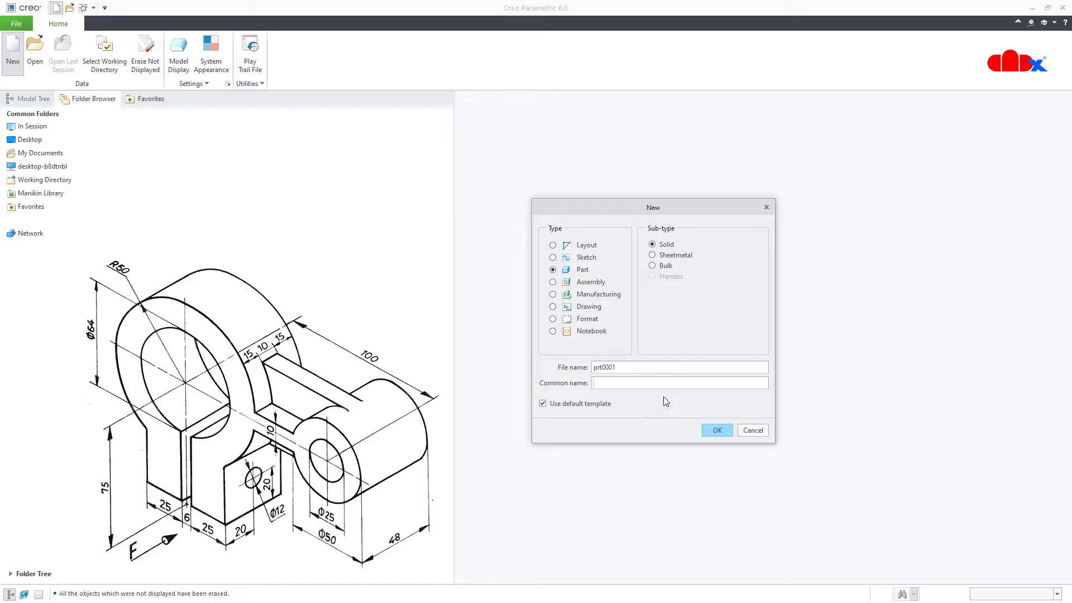
# - Create part PRT0001 from the solid template and start an Extrude feature
pyautogui.click(716, 431)
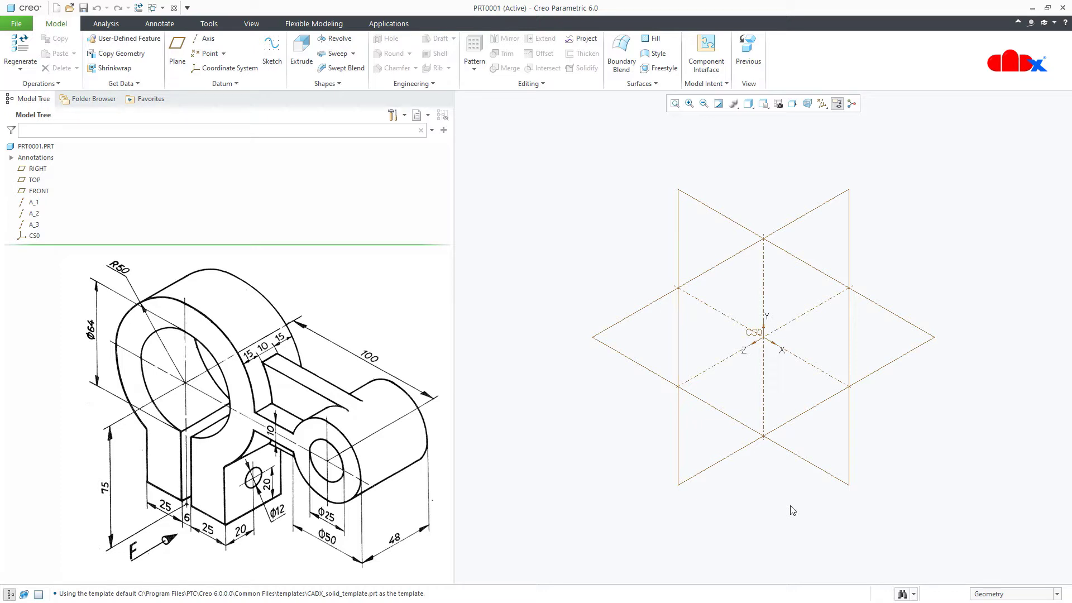
pyautogui.click(307, 54)
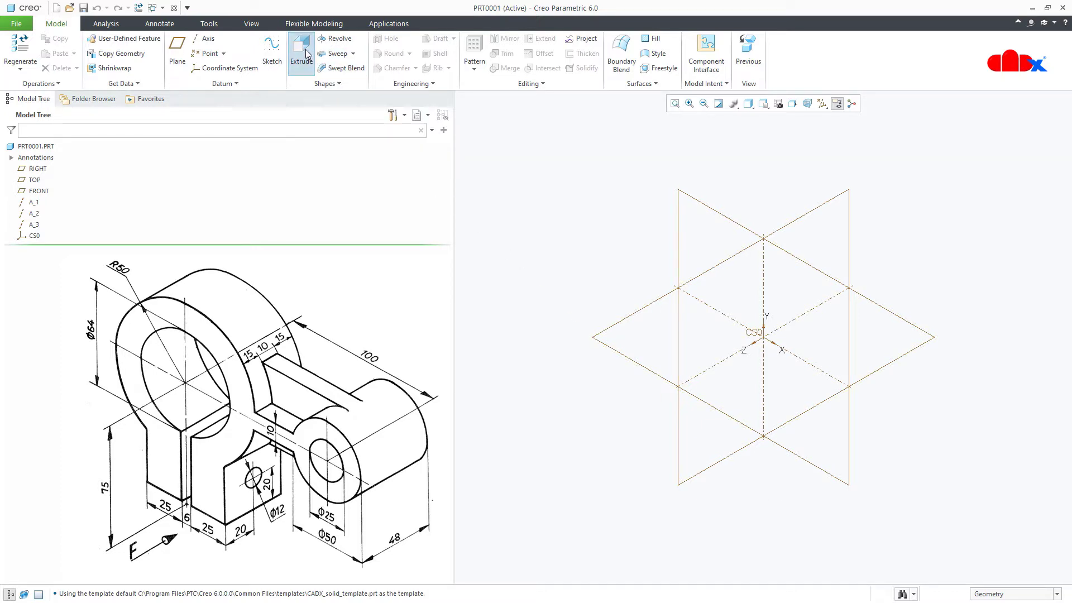
# - Sketch on the FRONT plane with datums hidden and add a horizontal centerline
pyautogui.click(34, 194)
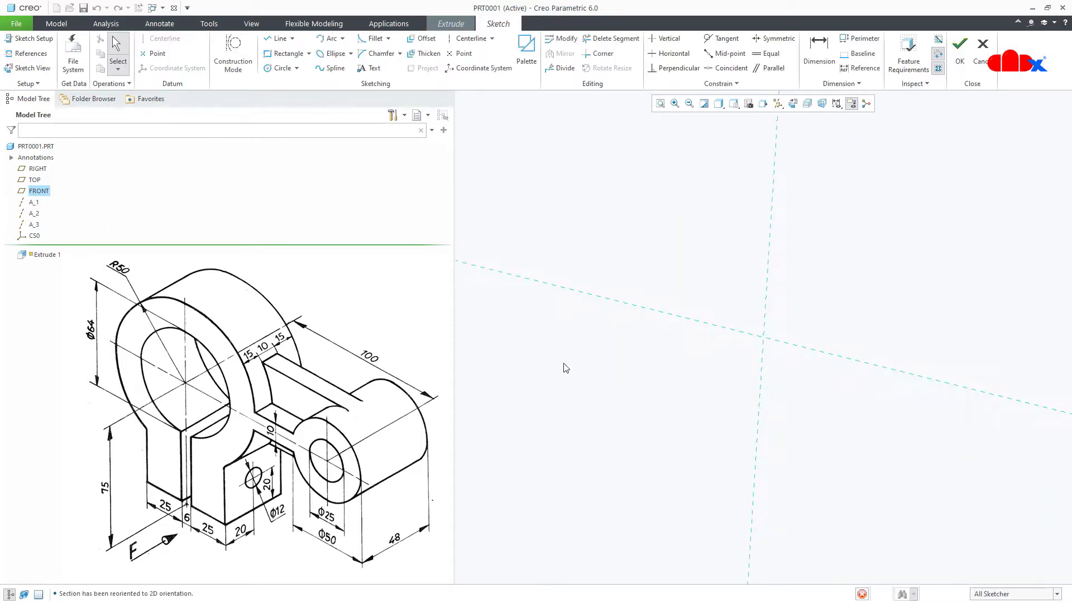
pyautogui.hotkey('ctrl', 'alt', 'p')
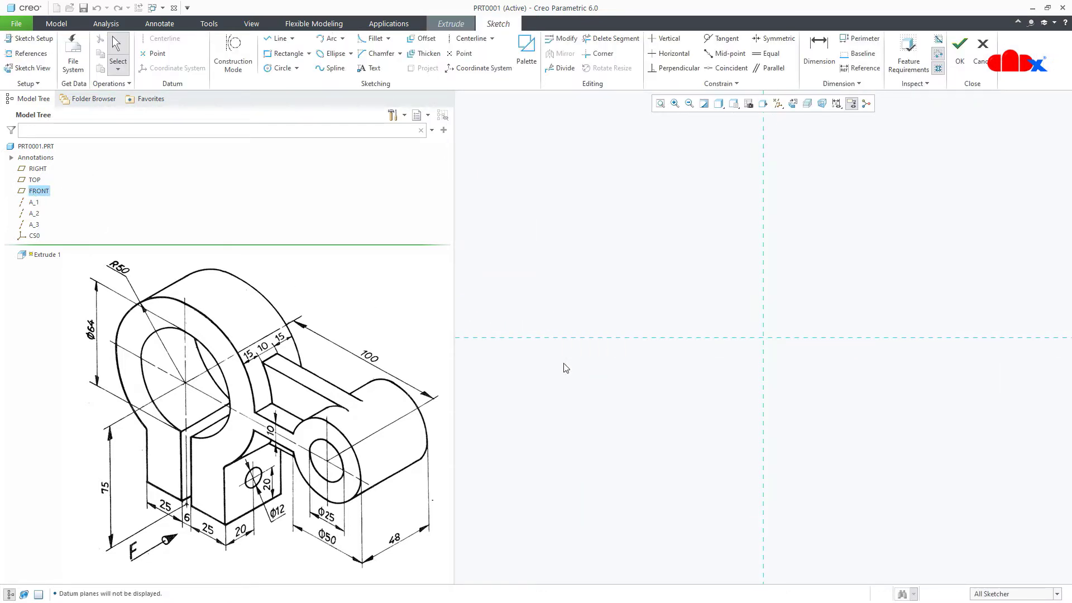
pyautogui.rightClick(565, 368)
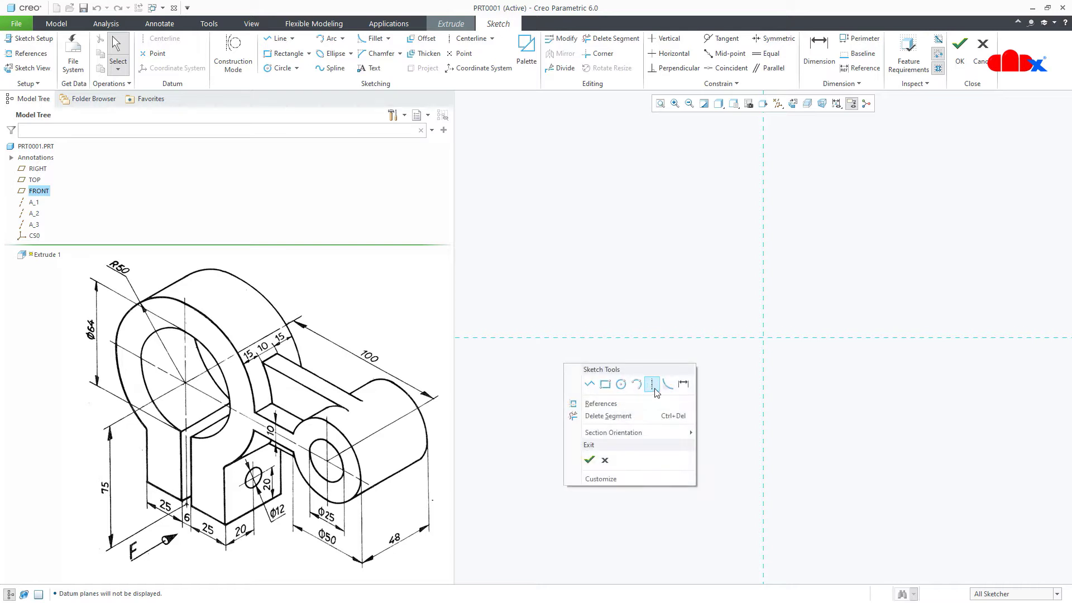
pyautogui.click(656, 384)
pyautogui.click(763, 346)
pyautogui.click(846, 337)
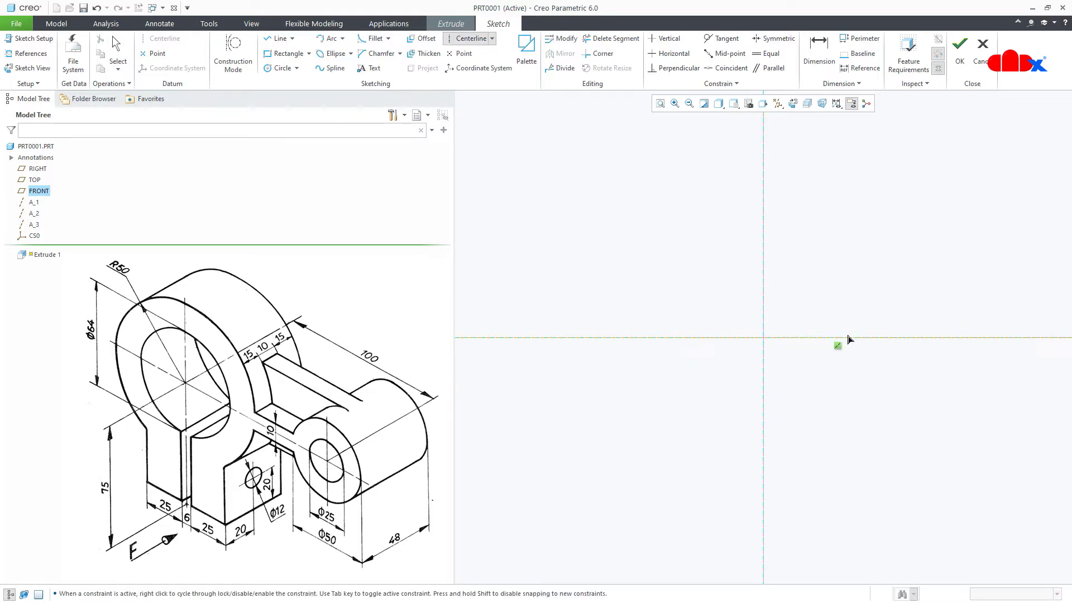
pyautogui.middleClick(847, 366)
# - Draw a circle at the reference intersection and dimension its radius to 50
pyautogui.rightClick(848, 365)
pyautogui.click(905, 383)
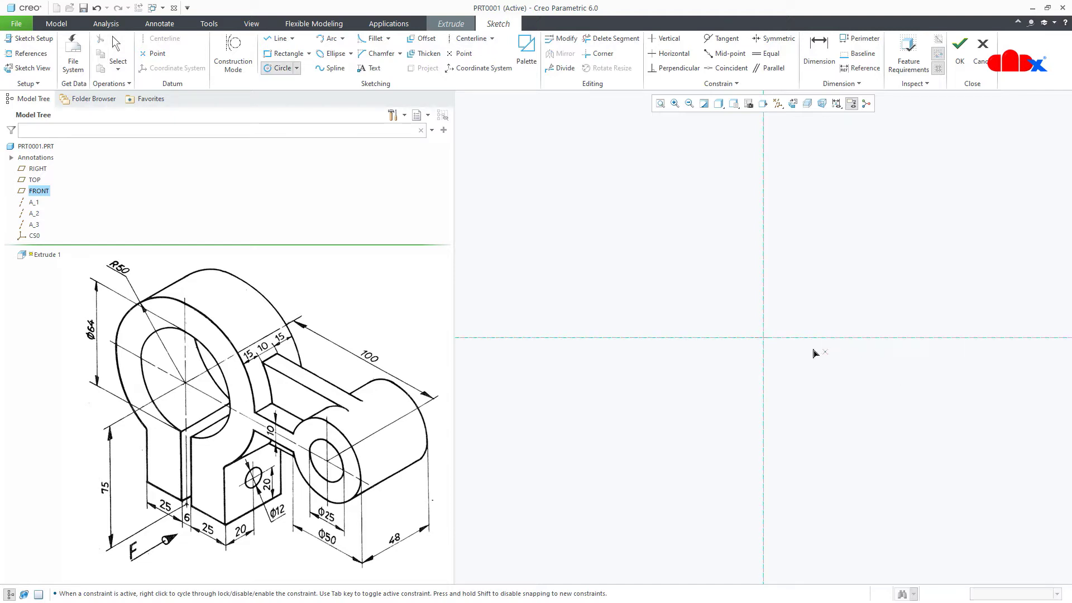
pyautogui.click(764, 337)
pyautogui.click(796, 416)
pyautogui.middleClick(836, 432)
pyautogui.rightClick(836, 432)
pyautogui.click(955, 451)
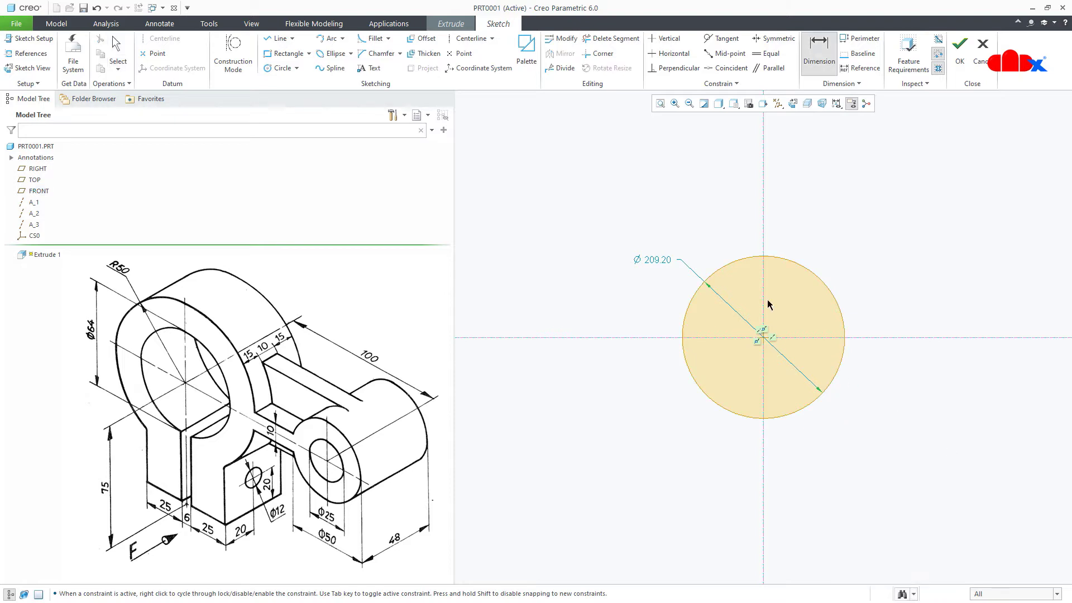
pyautogui.click(718, 271)
pyautogui.middleClick(699, 246)
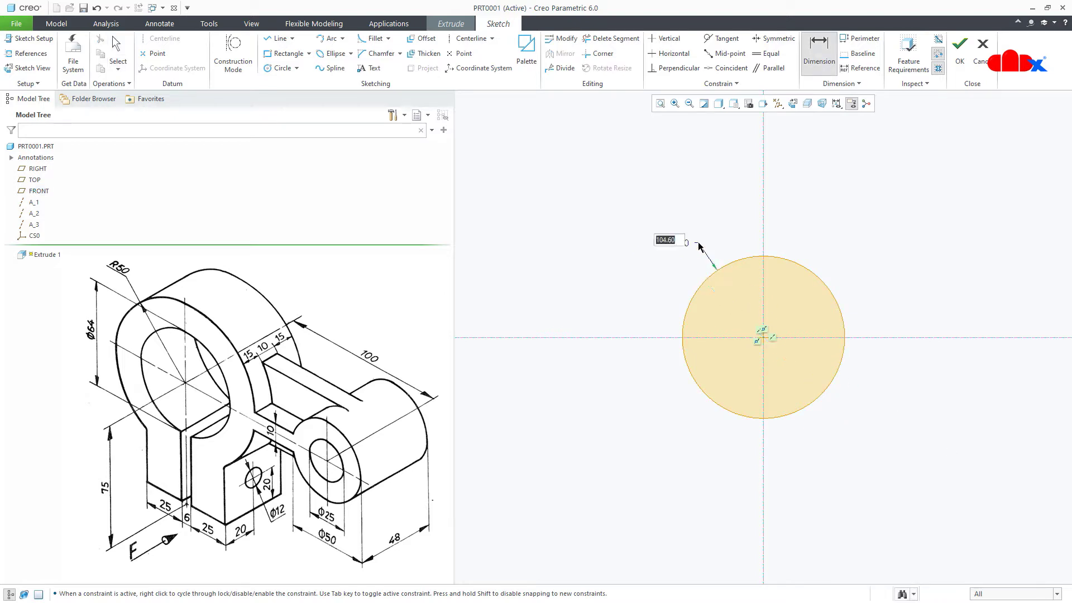
pyautogui.write('50')
pyautogui.press('Return')
pyautogui.middleClick(699, 247)
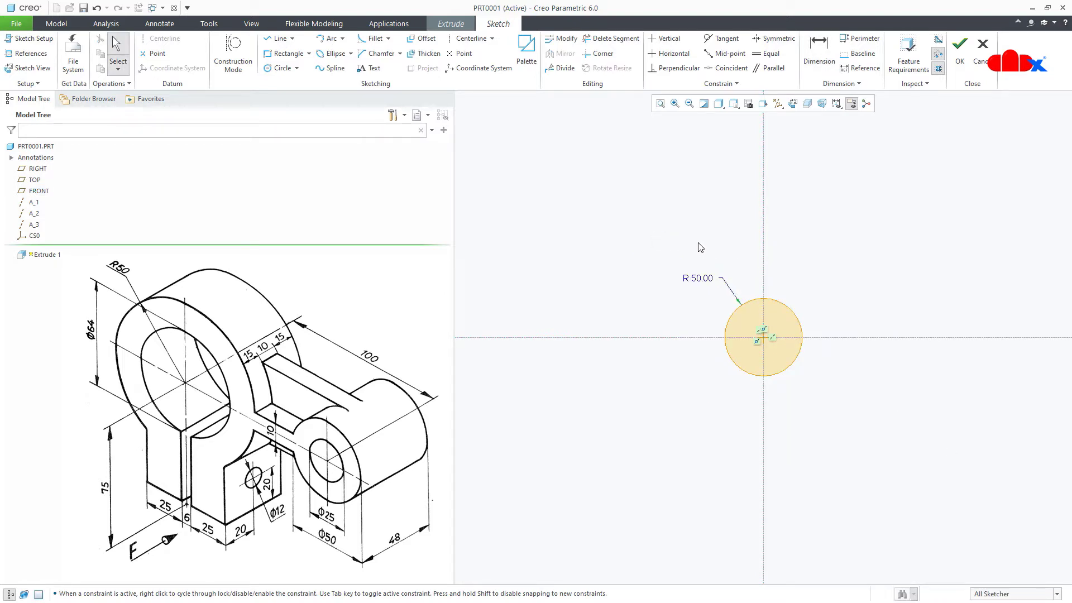
# - Draw the leg's two lines below the circle and mirror them across the vertical centerline
pyautogui.rightClick(698, 246)
pyautogui.click(724, 263)
pyautogui.click(745, 371)
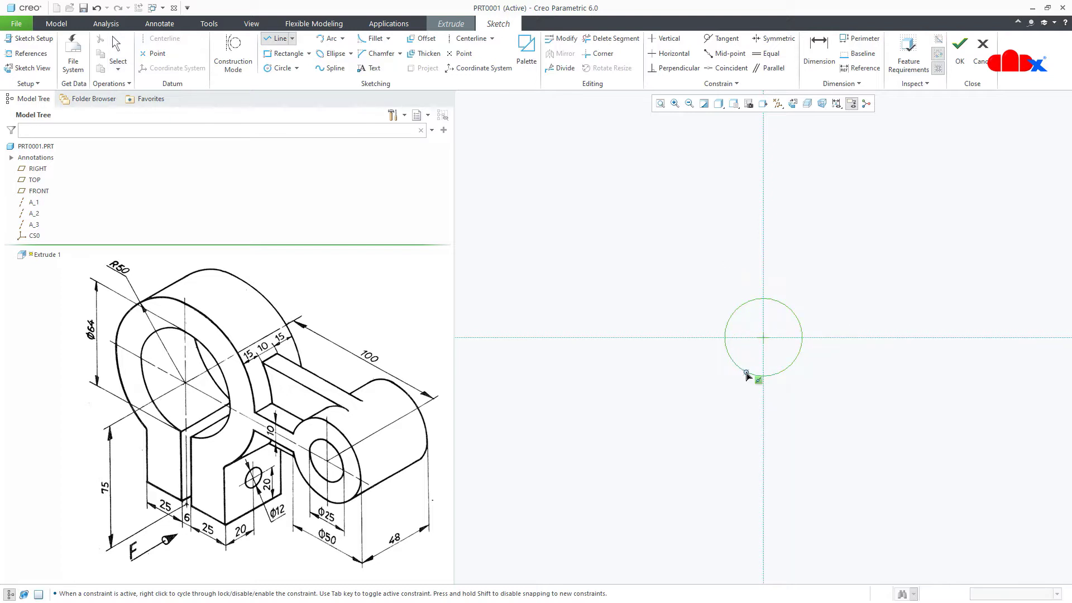
pyautogui.click(745, 431)
pyautogui.click(766, 435)
pyautogui.middleClick(785, 439)
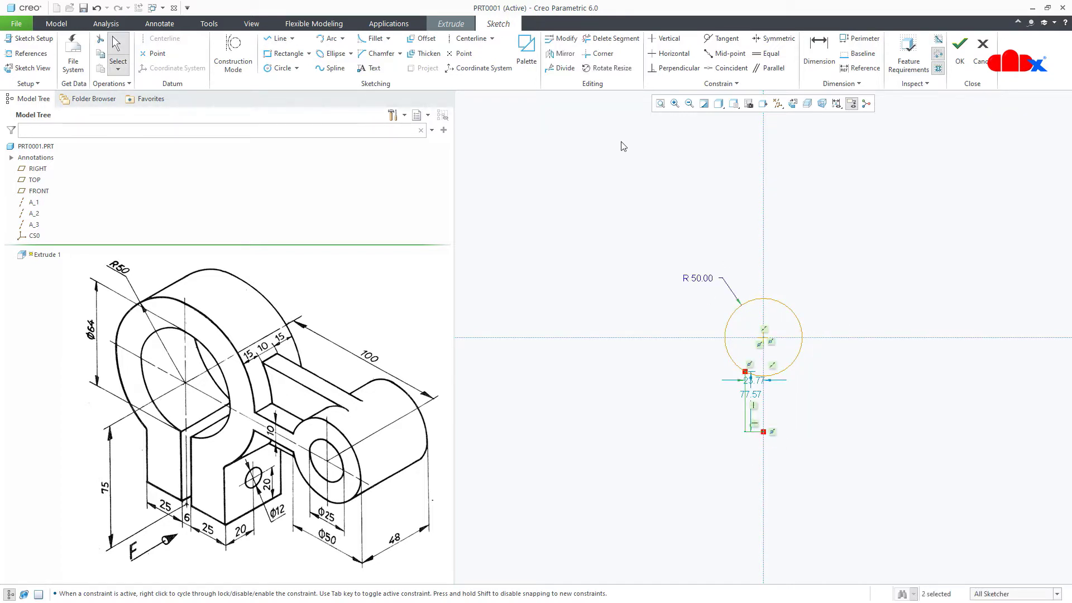
pyautogui.click(560, 53)
pyautogui.click(767, 208)
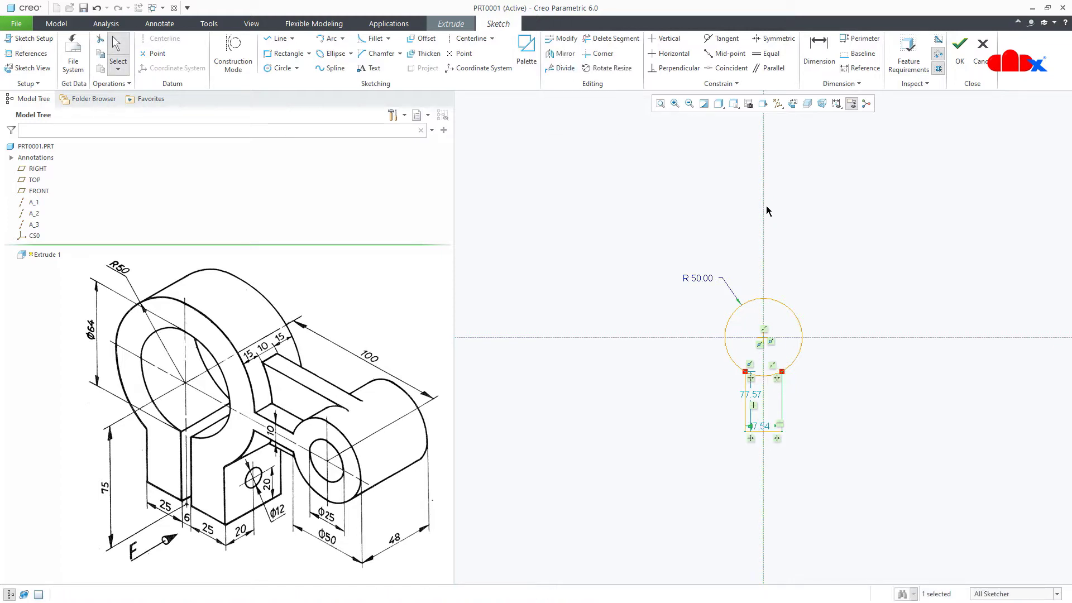
pyautogui.scroll(3, 837, 379)
# - Add a small circle on the horizontal axis joined by a line mirrored across the horizontal centerline
pyautogui.rightClick(839, 384)
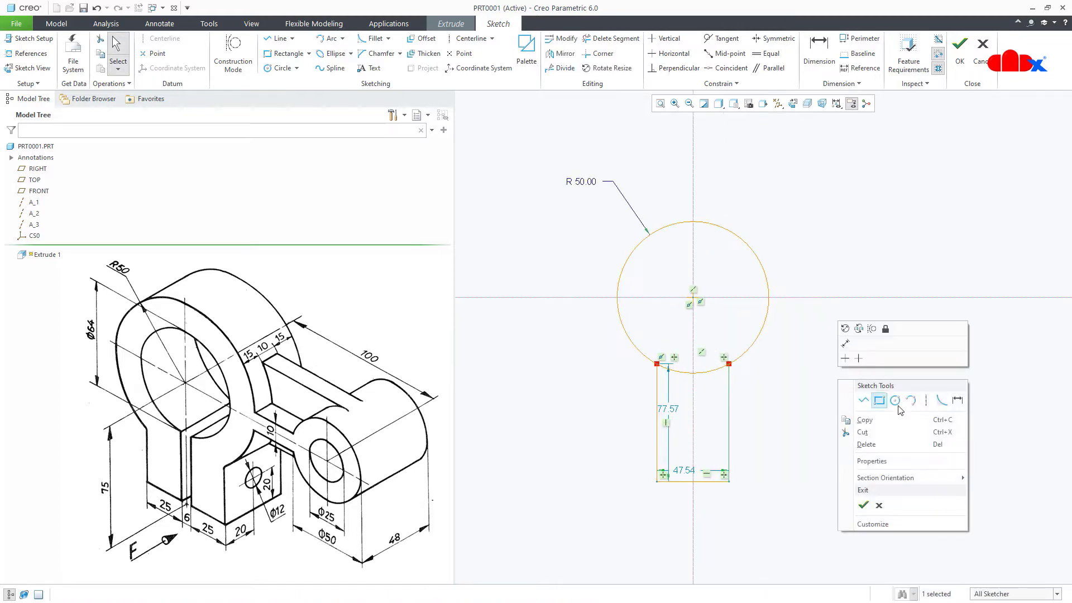
pyautogui.click(896, 400)
pyautogui.click(936, 298)
pyautogui.click(934, 338)
pyautogui.middleClick(900, 373)
pyautogui.rightClick(900, 373)
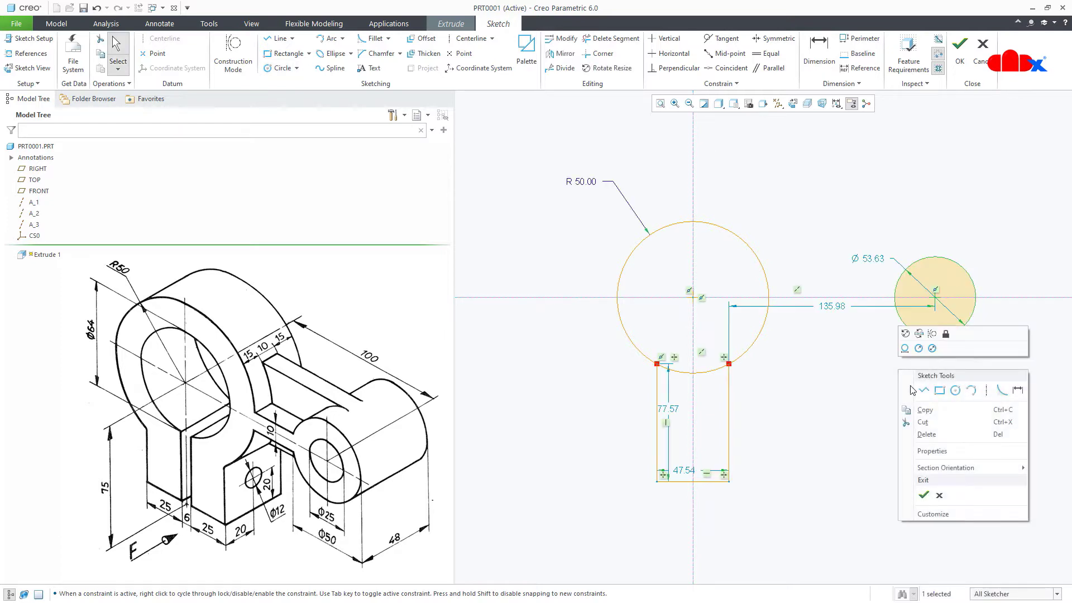
pyautogui.click(921, 392)
pyautogui.click(789, 321)
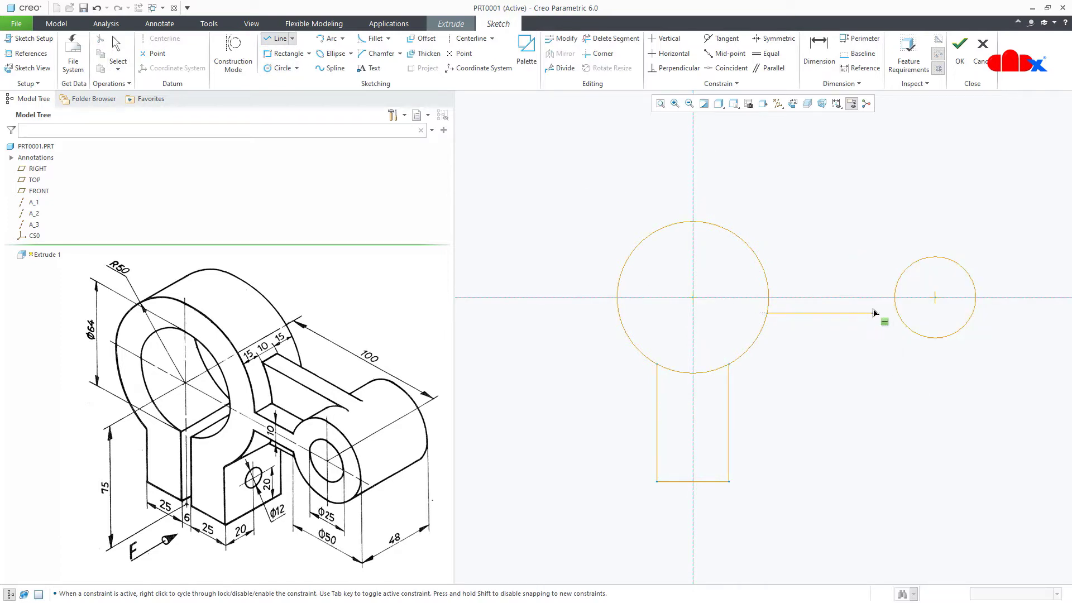
pyautogui.click(898, 313)
pyautogui.middleClick(888, 333)
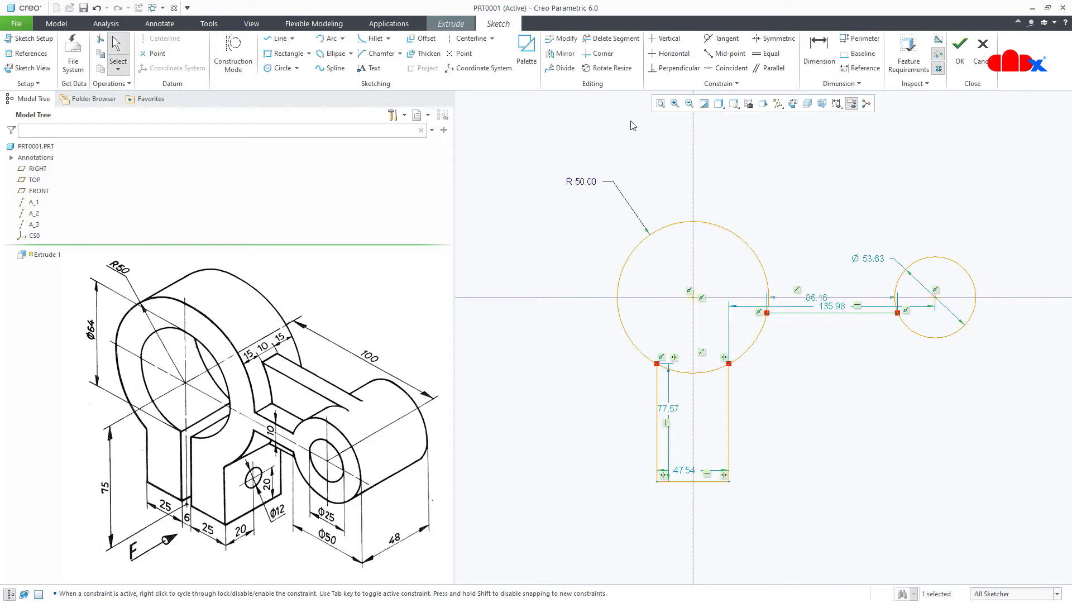
pyautogui.click(560, 53)
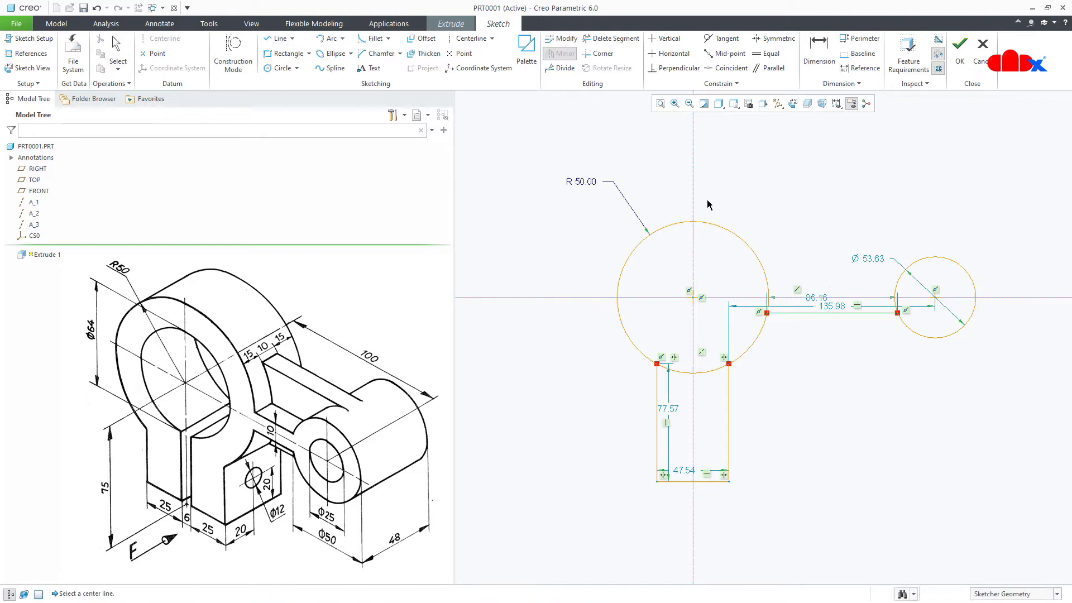
pyautogui.click(788, 297)
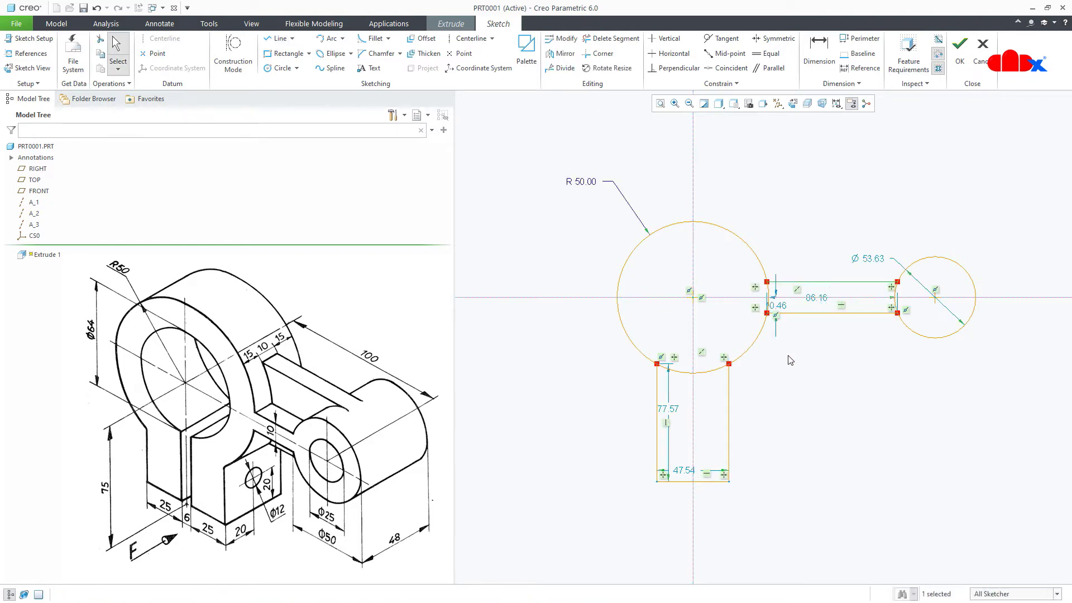
# - Trim the big circle's arcs between the leg lines and inside the slot, and the small circle's slot arc
pyautogui.click(617, 43)
pyautogui.moveTo(686, 361)
pyautogui.mouseDown()
pyautogui.moveTo(701, 389)
pyautogui.moveTo(725, 338)
pyautogui.mouseUp()
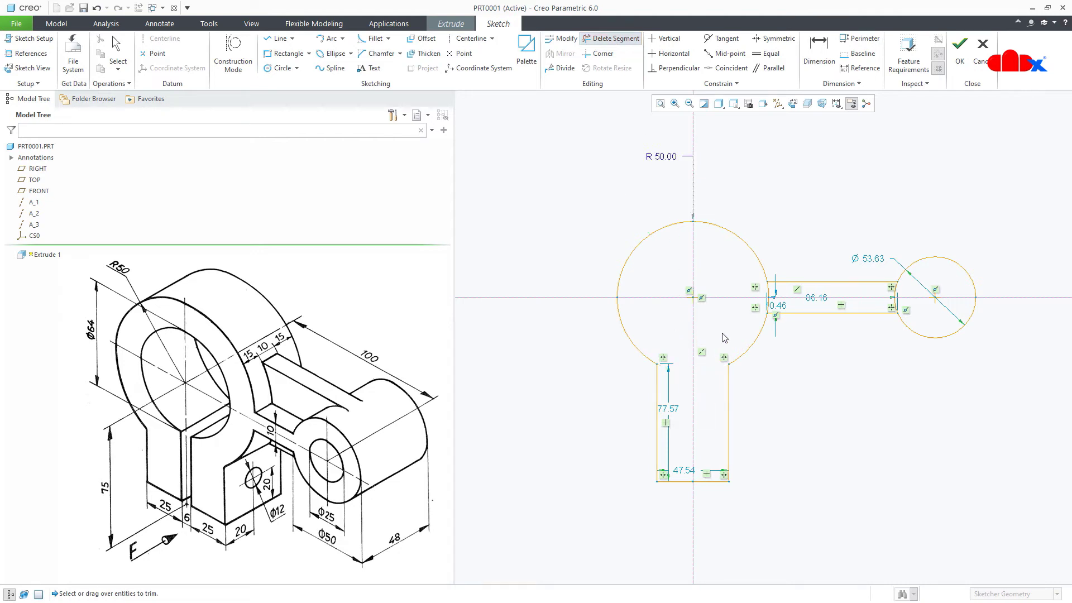
pyautogui.click(766, 306)
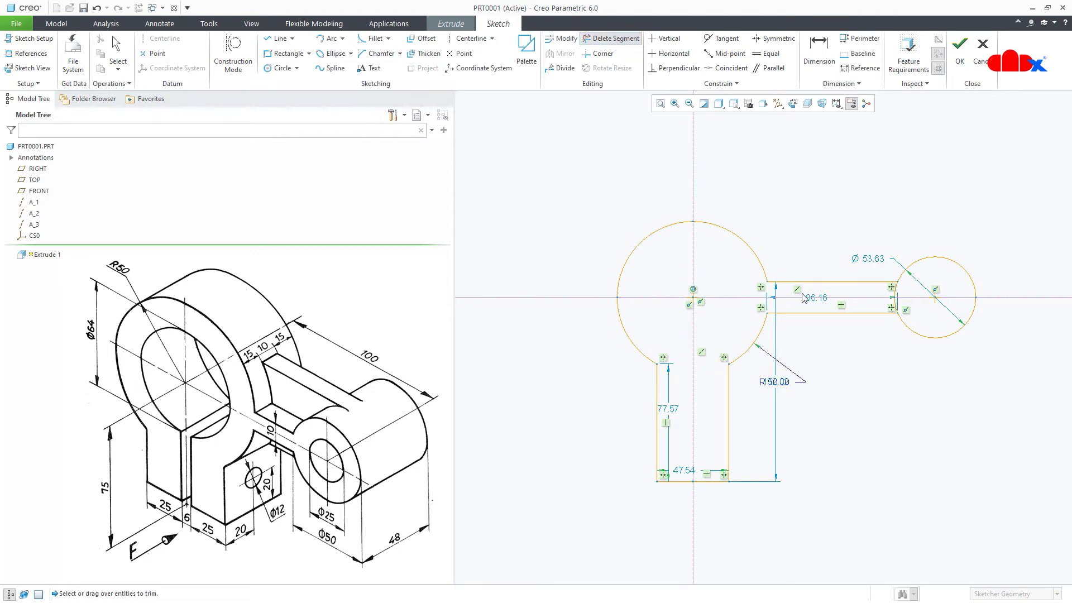
pyautogui.click(895, 305)
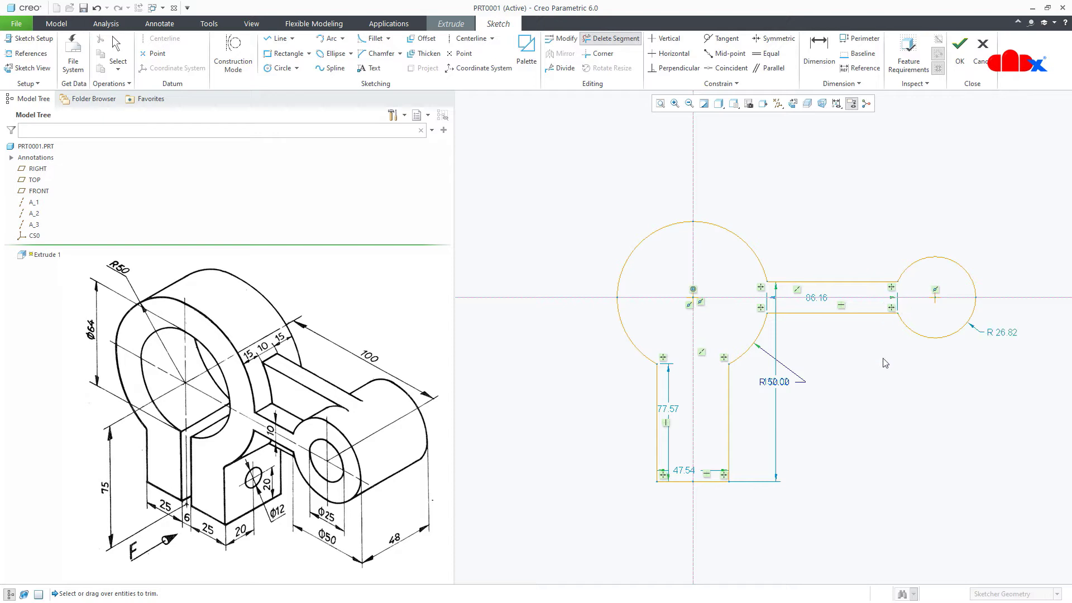
pyautogui.middleClick(885, 363)
# - Dimension the leg height (121.55), the distance to the small circle's centre, and its diameter
pyautogui.rightClick(884, 360)
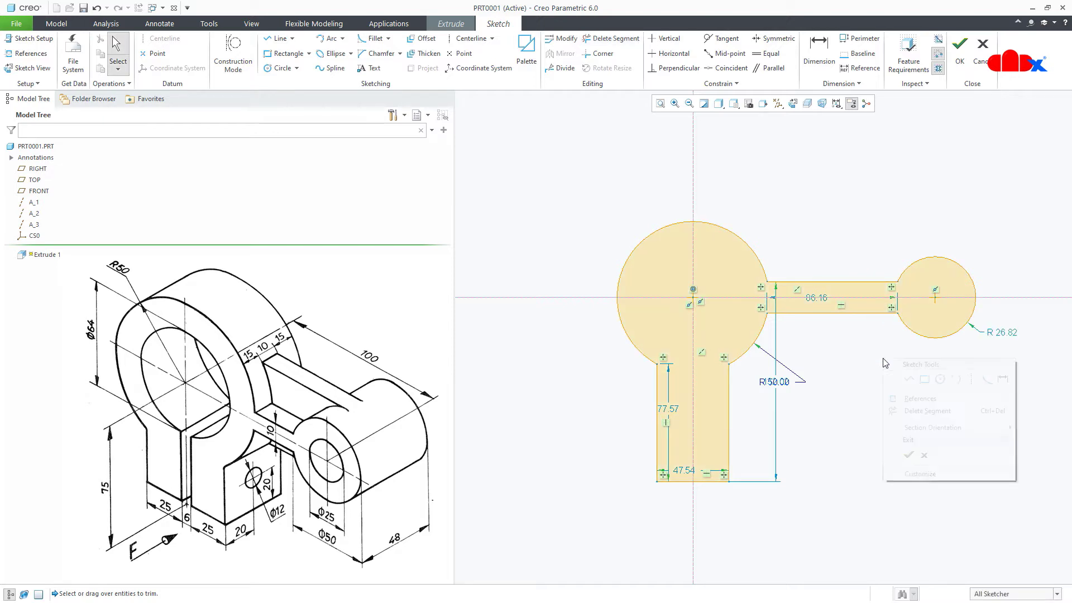
pyautogui.click(1005, 382)
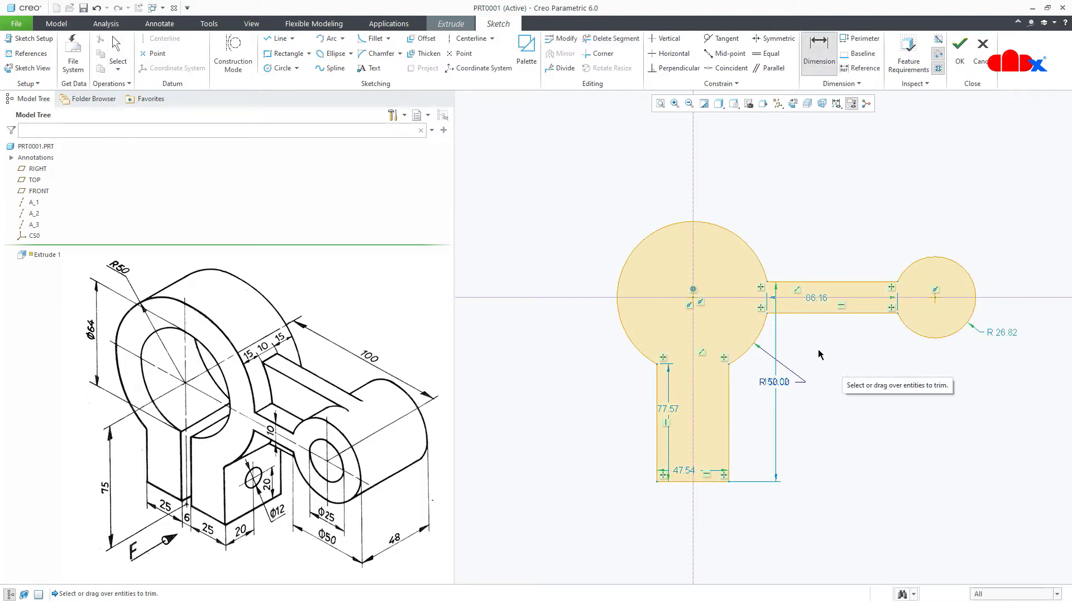
pyautogui.click(738, 298)
pyautogui.click(716, 482)
pyautogui.middleClick(762, 443)
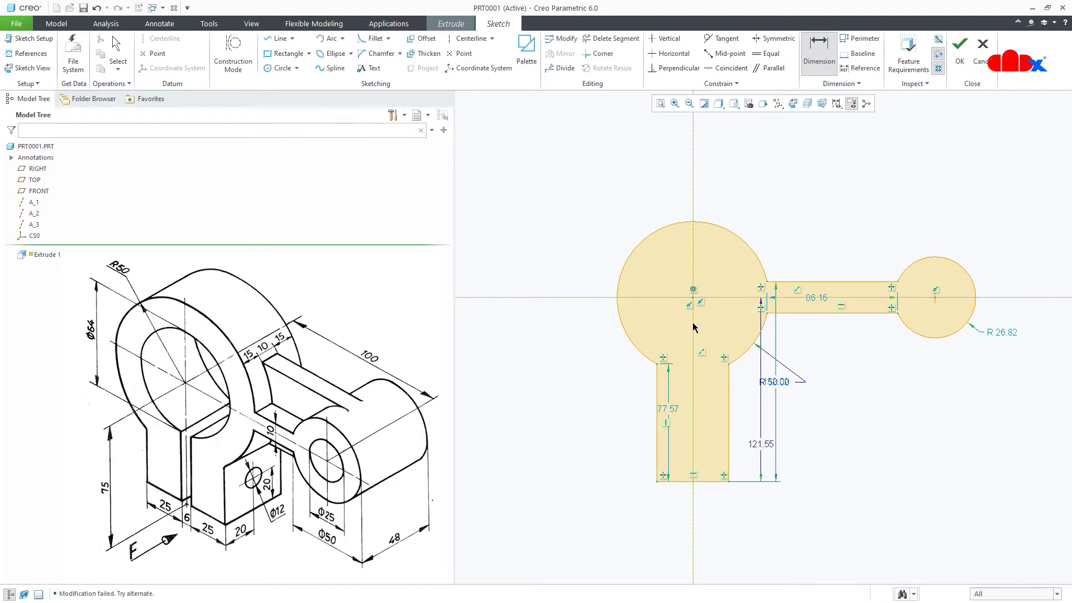
pyautogui.middleClick(858, 223)
pyautogui.doubleClick(947, 336)
pyautogui.middleClick(949, 351)
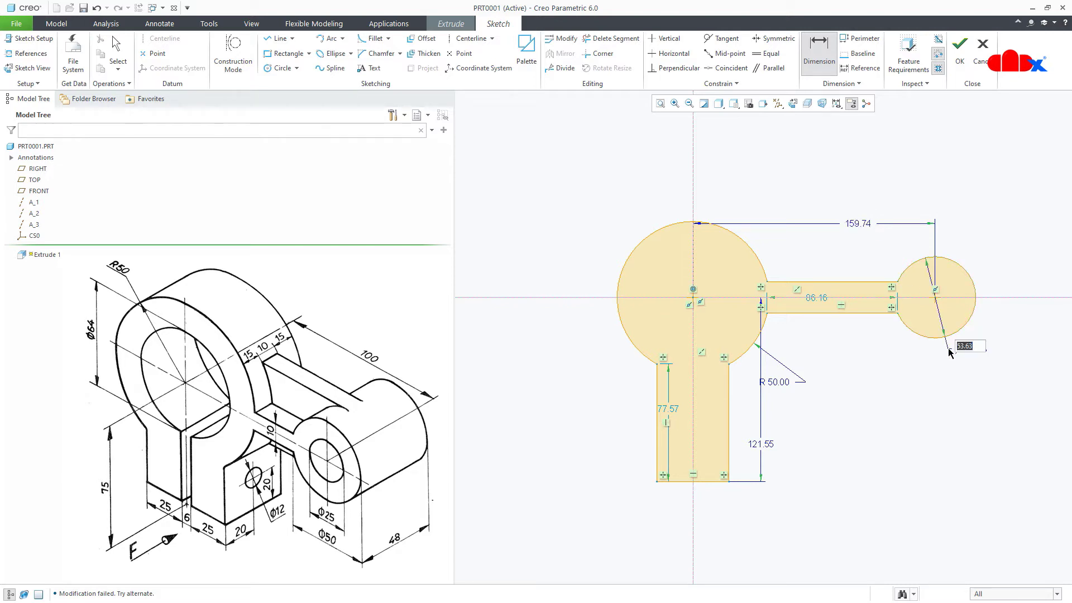
# - Dimension the slot width (20.94) and the leg width (47.55)
pyautogui.click(827, 284)
pyautogui.click(829, 314)
pyautogui.middleClick(852, 342)
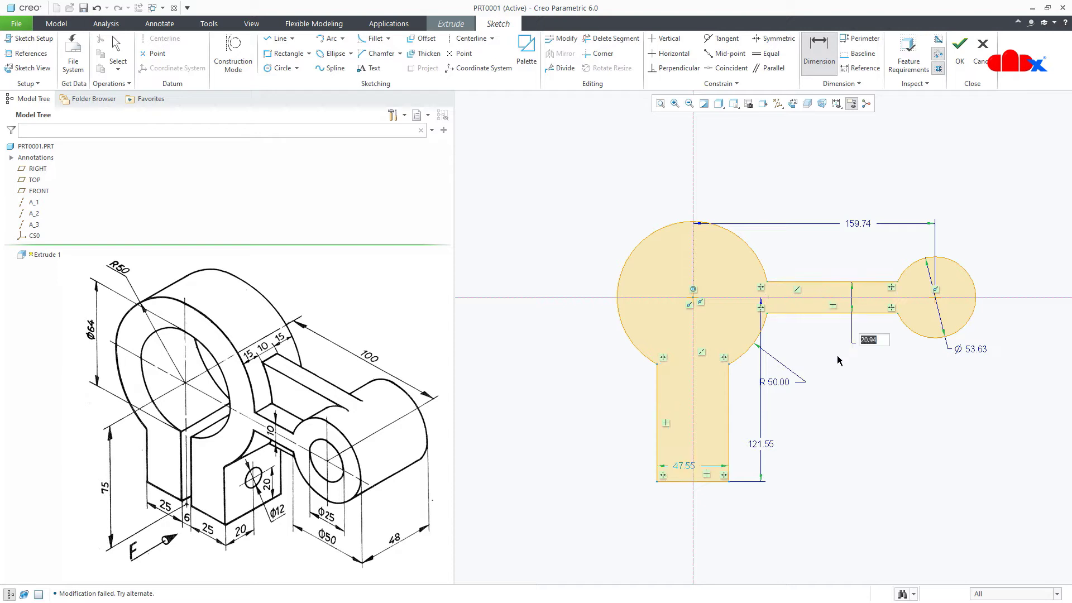
pyautogui.click(731, 412)
pyautogui.click(659, 422)
pyautogui.middleClick(621, 441)
pyautogui.click(576, 349)
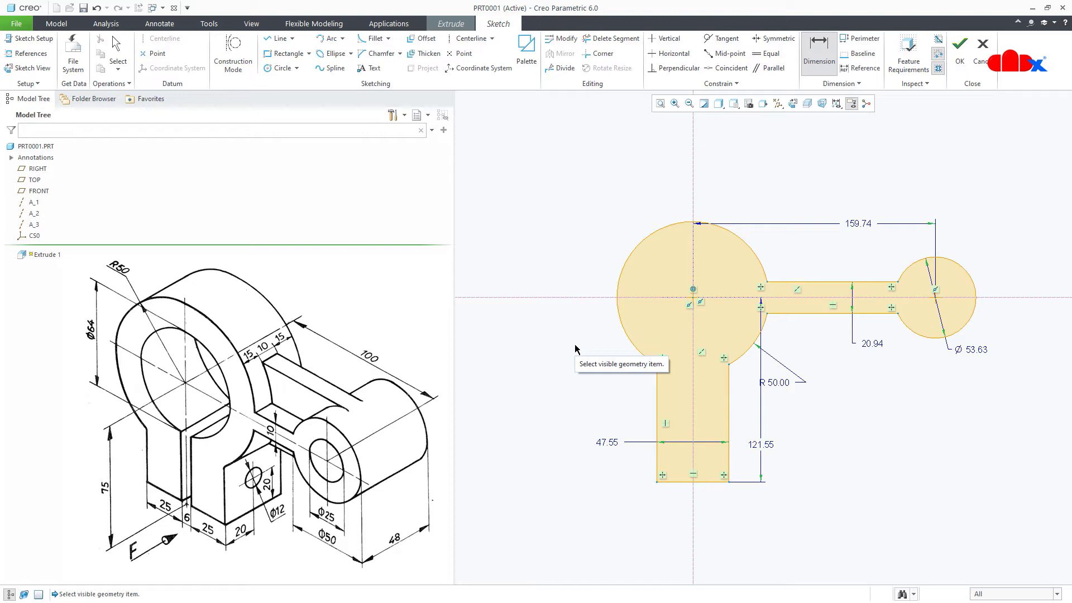
# - Select the six sketch dimensions in the Modify tool and turn off Regenerate
pyautogui.click(564, 40)
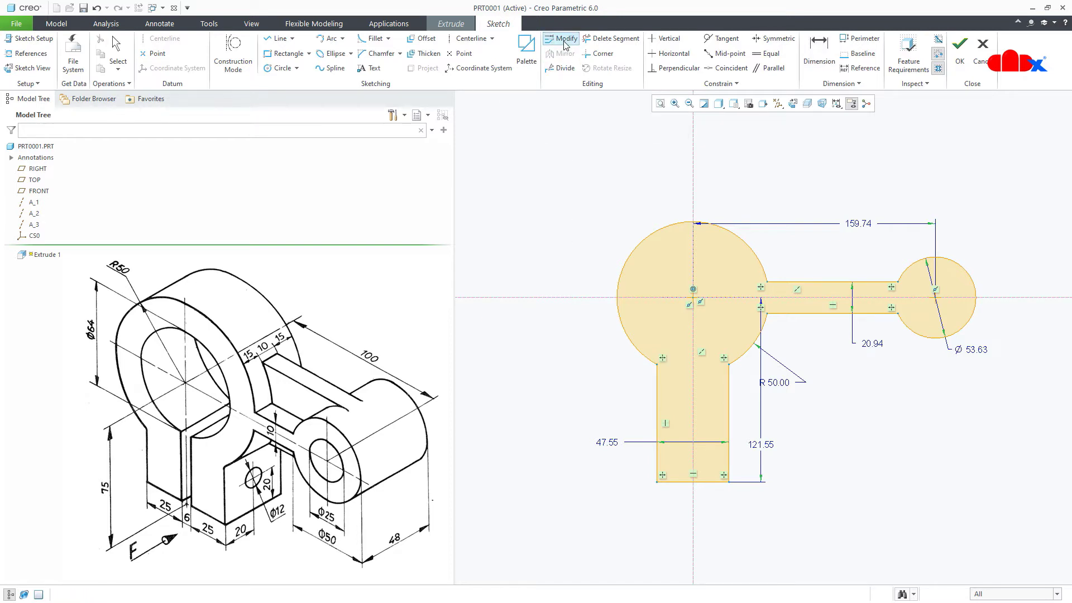
pyautogui.click(860, 224)
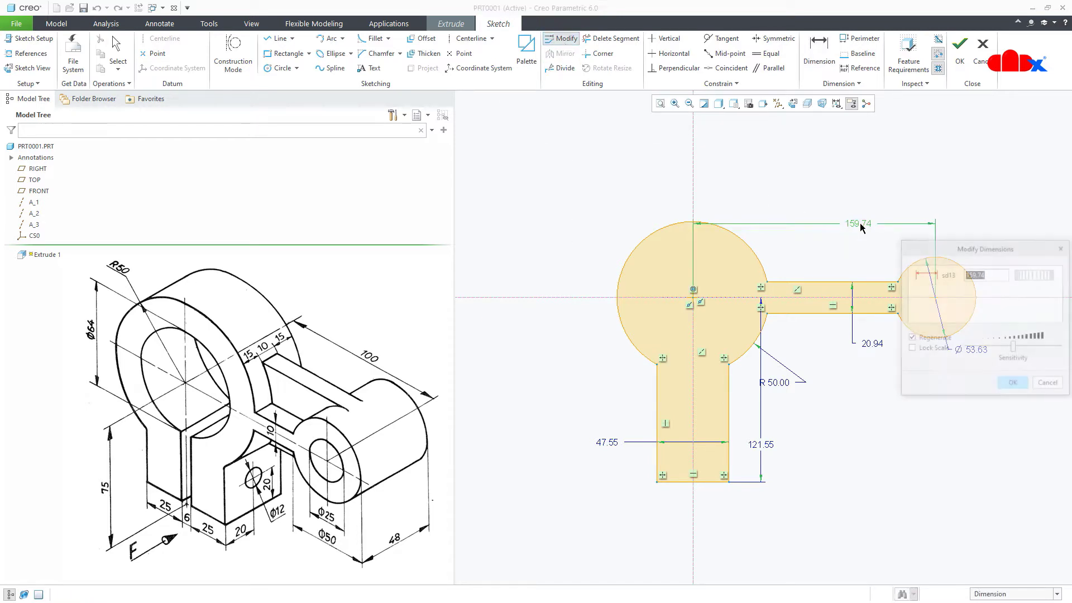
pyautogui.keyDown('ctrl'); pyautogui.click(869, 344); pyautogui.keyUp('ctrl')
pyautogui.keyDown('ctrl'); pyautogui.click(776, 382); pyautogui.keyUp('ctrl')
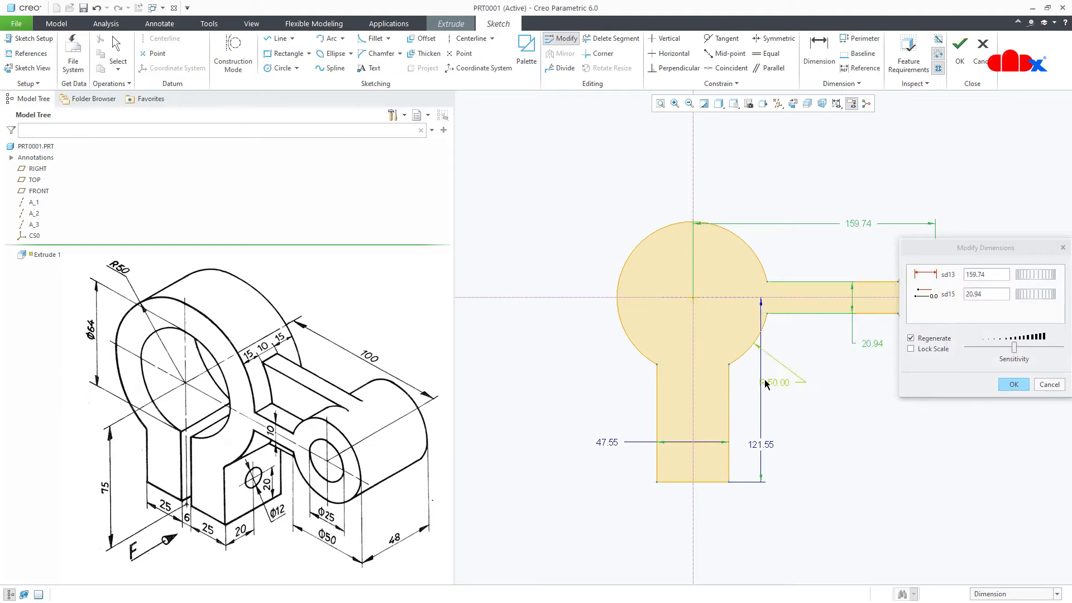
pyautogui.keyDown('ctrl'); pyautogui.click(761, 445); pyautogui.keyUp('ctrl')
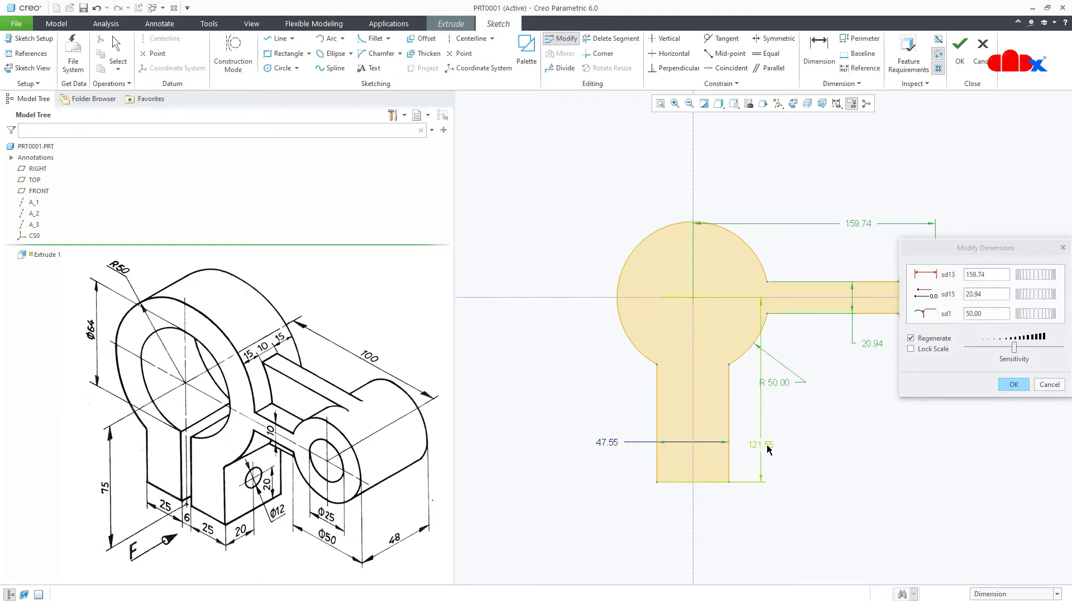
pyautogui.keyDown('ctrl'); pyautogui.click(612, 443); pyautogui.keyUp('ctrl')
pyautogui.scroll(-3, 547, 410)
pyautogui.keyDown('ctrl'); pyautogui.click(775, 380); pyautogui.keyUp('ctrl')
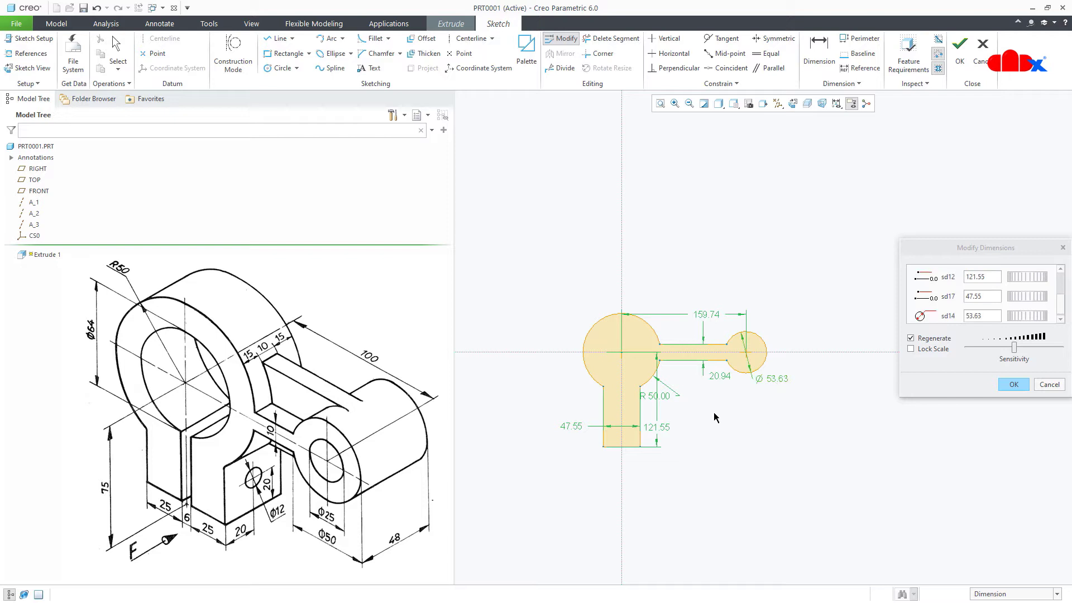
pyautogui.scroll(3, 713, 411)
pyautogui.click(925, 341)
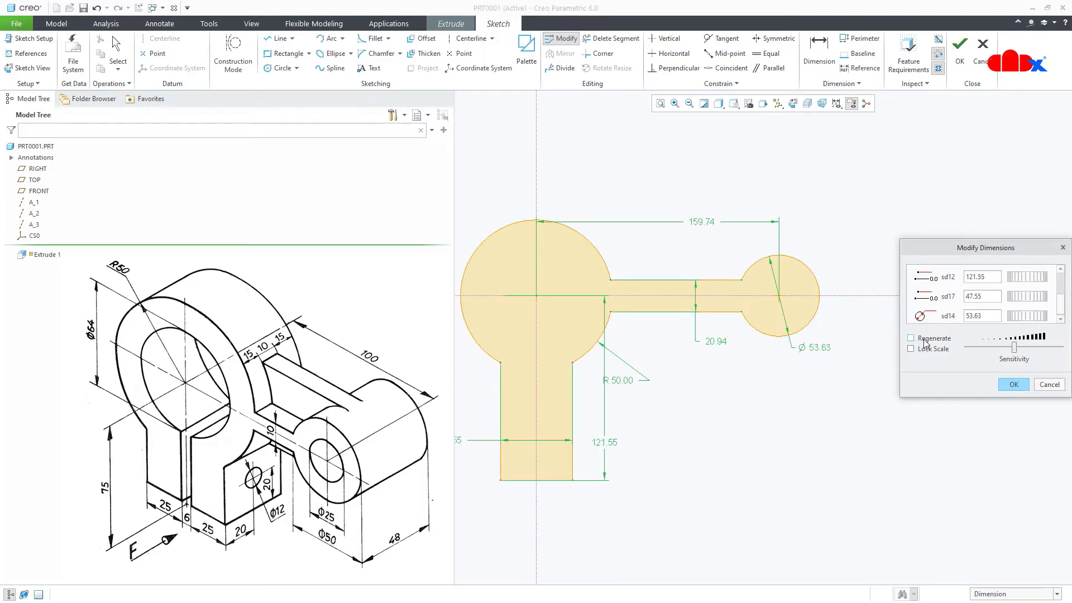
pyautogui.moveTo(764, 403); pyautogui.dragTo(805, 411, button='middle')
pyautogui.moveTo(953, 397); pyautogui.dragTo(958, 531)
# - Enter 100, 10, 50, 75, 56 and Ø50 and apply them to the sketch
pyautogui.click(998, 275)
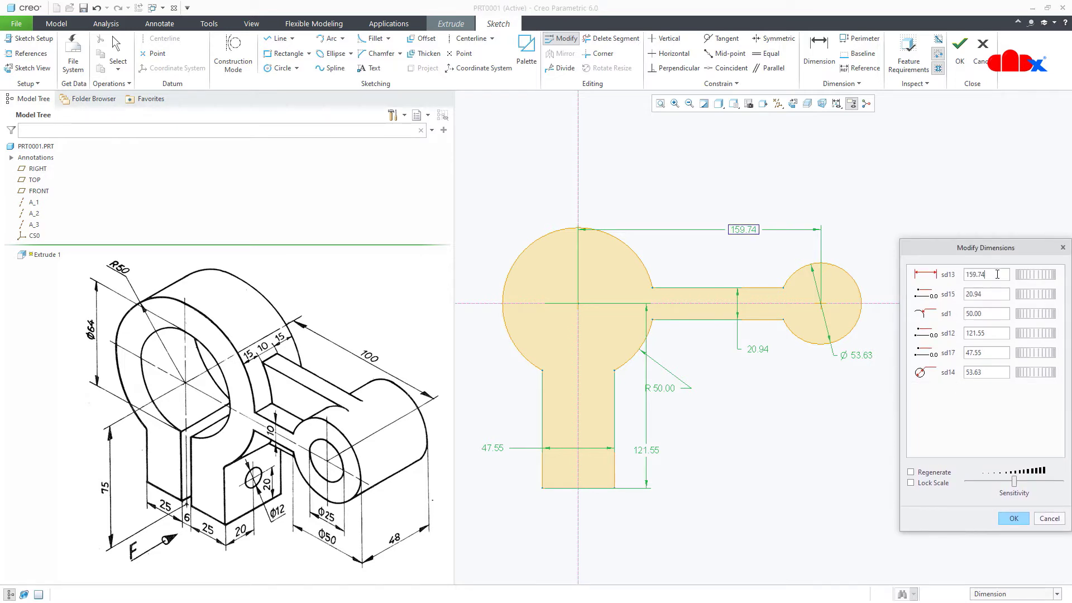
pyautogui.doubleClick(997, 274)
pyautogui.write('100')
pyautogui.press('Tab')
pyautogui.write('10')
pyautogui.press('Tab')
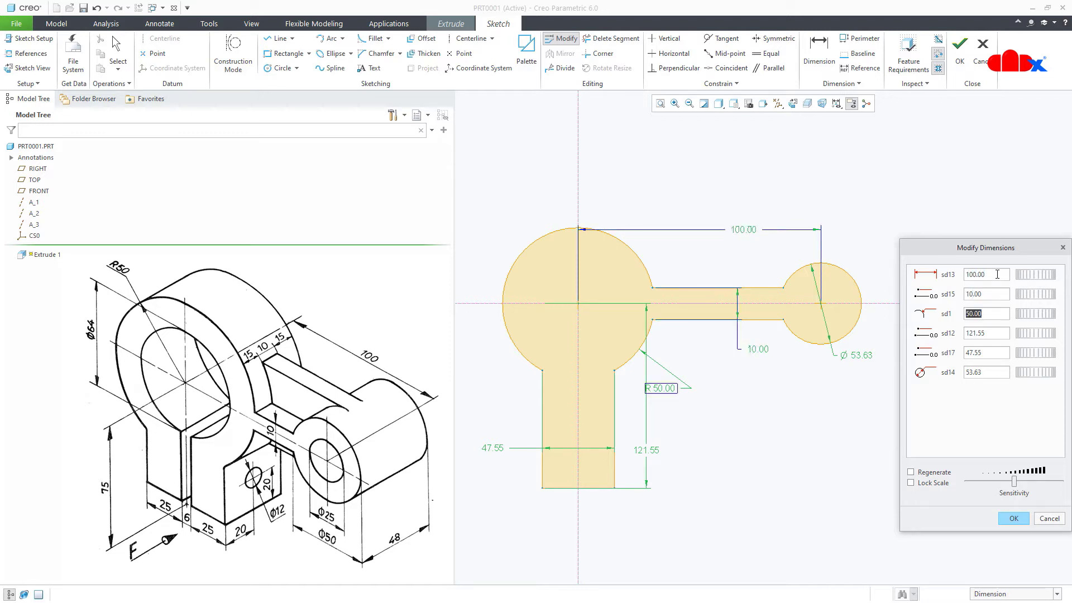
pyautogui.press('Tab')
pyautogui.write('7')
pyautogui.press('Tab')
pyautogui.write('56')
pyautogui.press('Tab')
pyautogui.write('50')
pyautogui.press('Tab')
pyautogui.click(1012, 519)
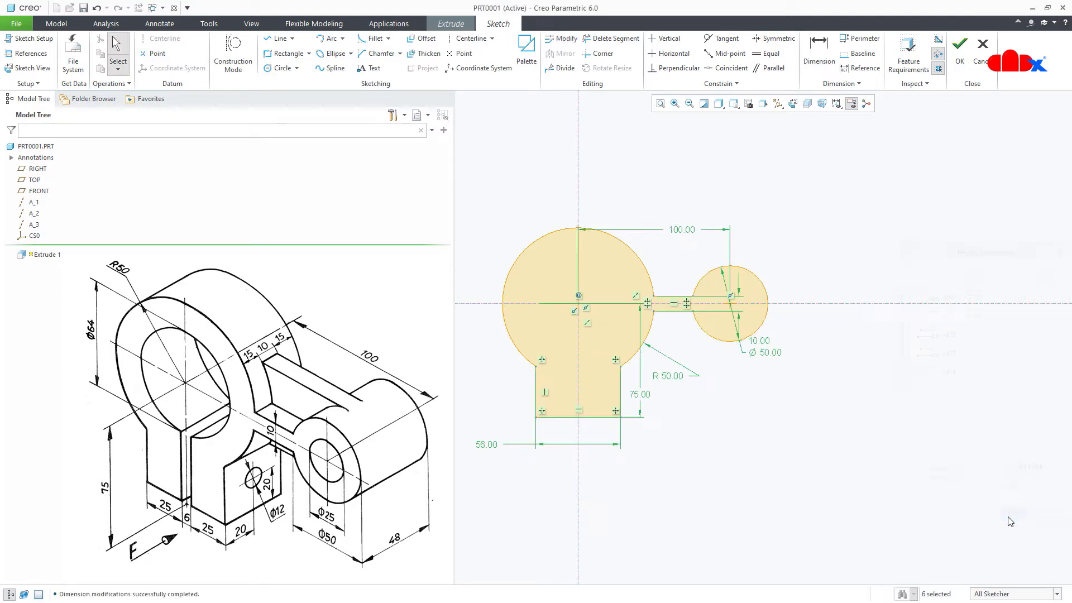
pyautogui.click(808, 483)
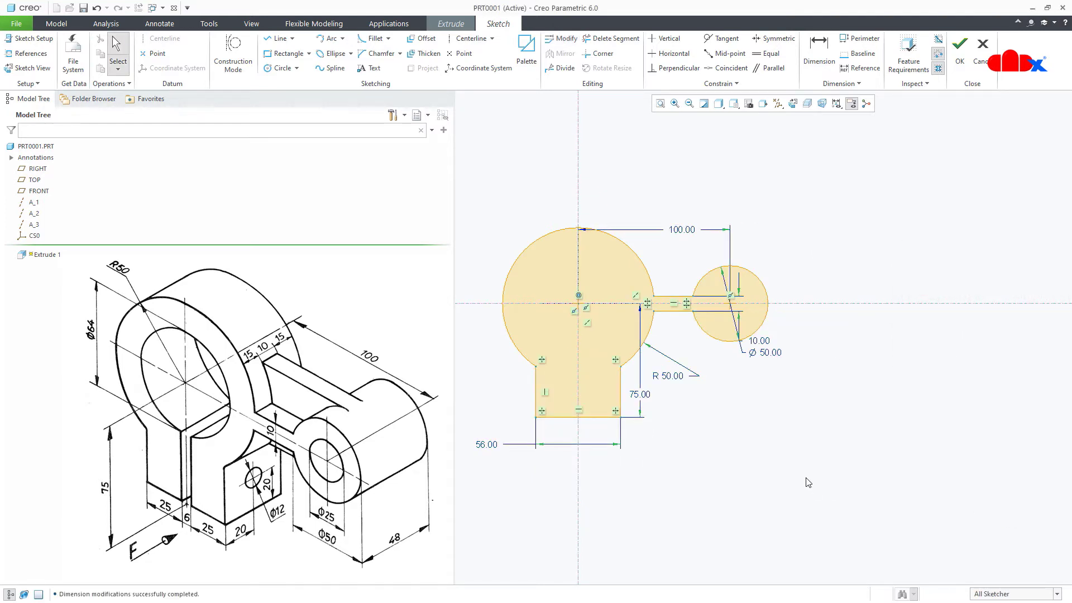
pyautogui.rightClick(808, 483)
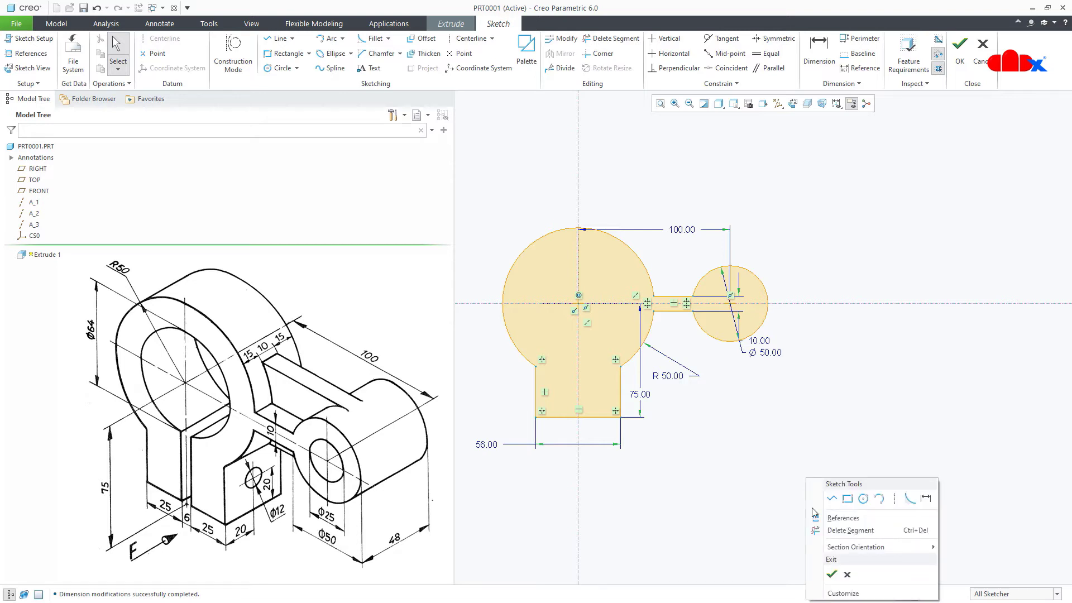
# - Extrude the clamp profile symmetrically to a depth of 48
pyautogui.click(827, 581)
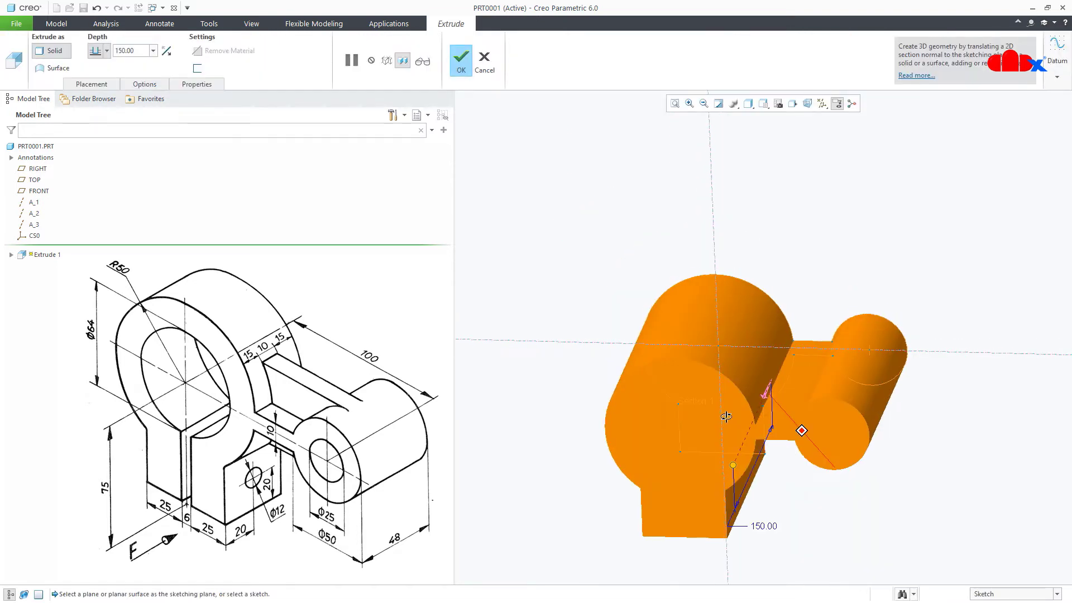
pyautogui.click(107, 50)
pyautogui.click(100, 84)
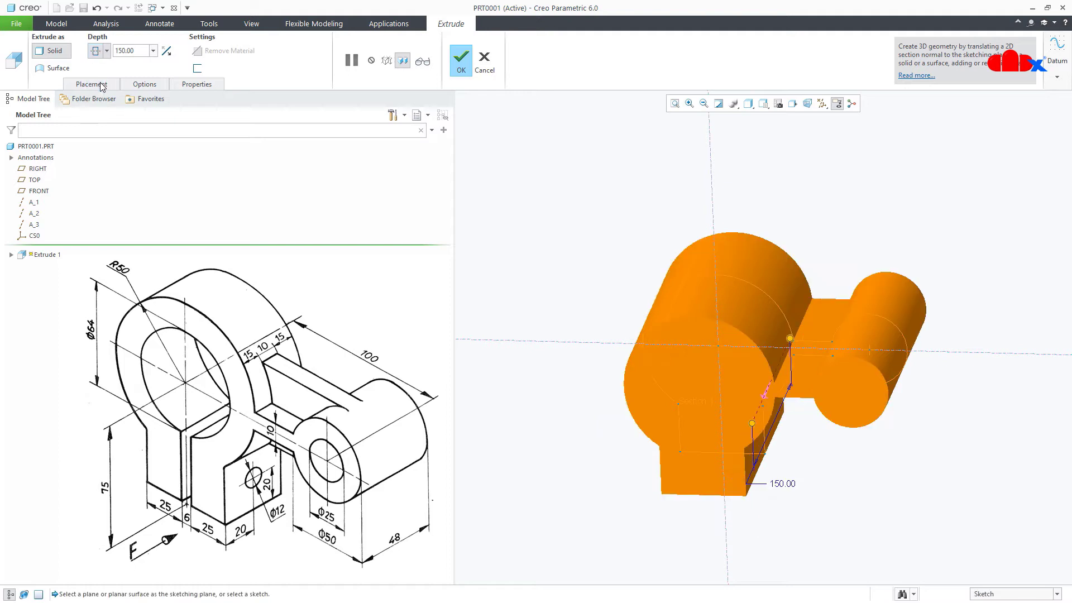
pyautogui.click(144, 49)
pyautogui.write('48')
pyautogui.press('Return')
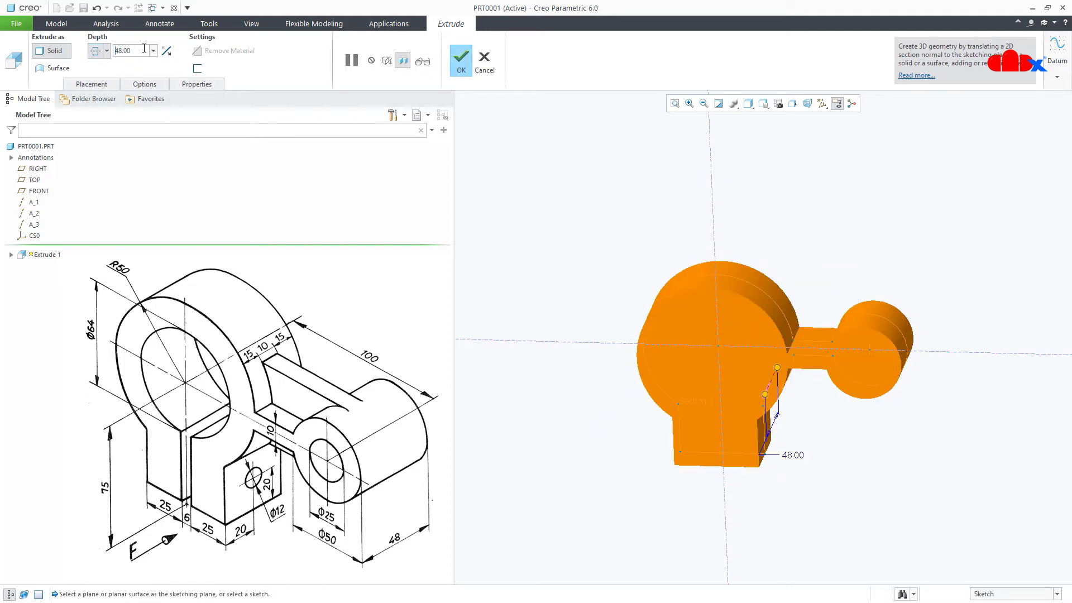
pyautogui.click(461, 62)
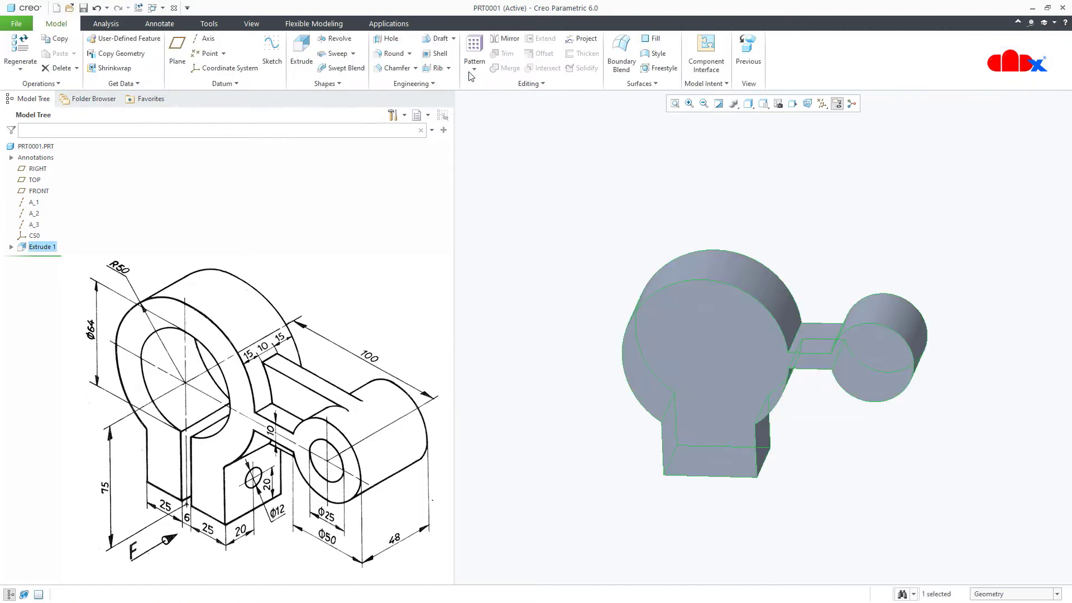
# - Restore the isometric view and display the model shaded with edges
pyautogui.click(524, 278)
pyautogui.hotkey('ctrl', 'd')
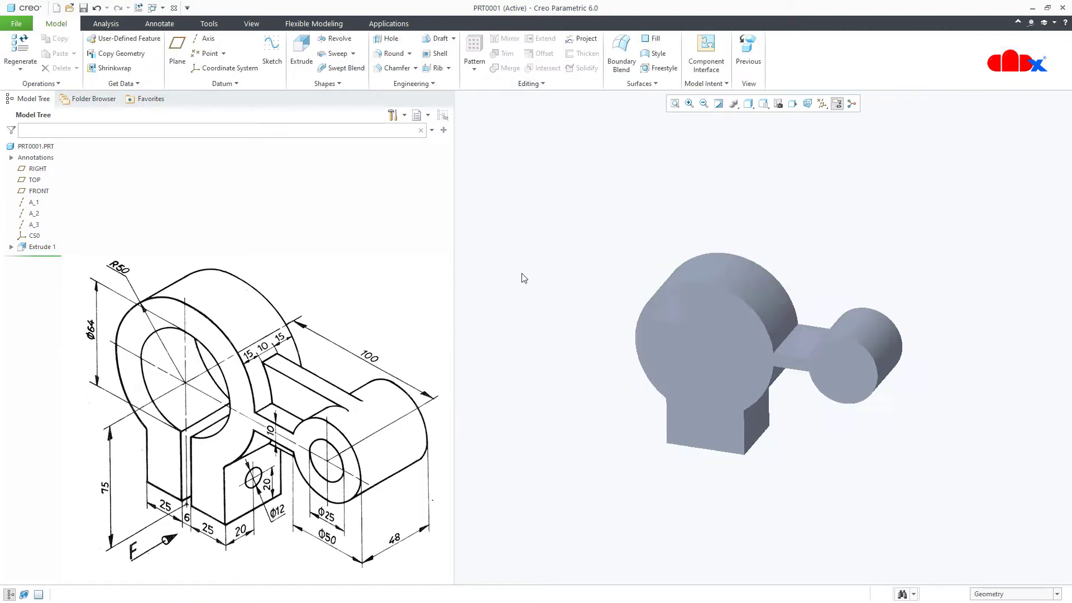
pyautogui.click(747, 110)
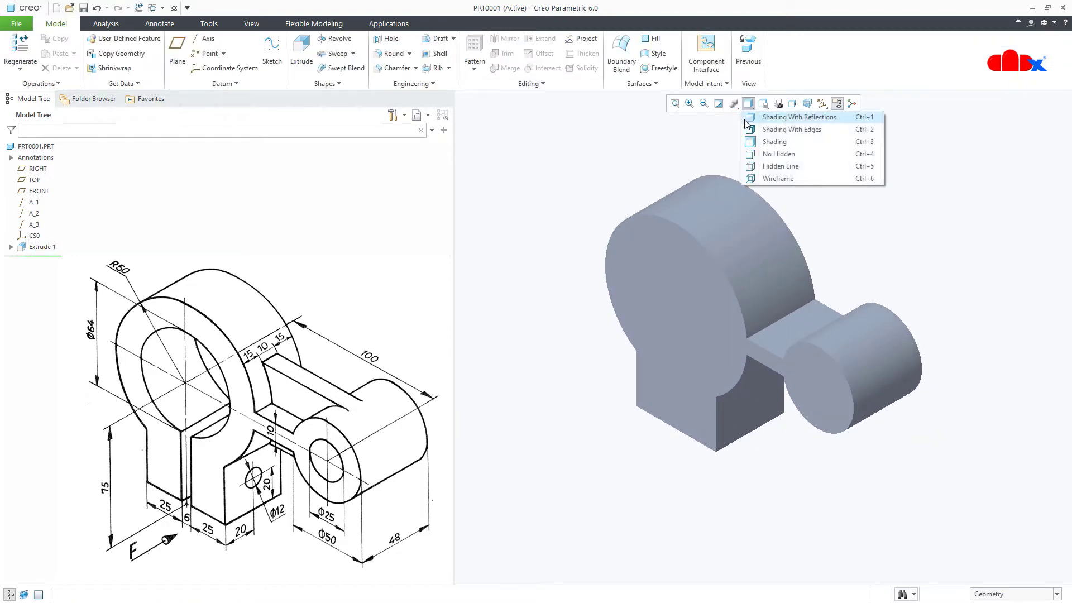
pyautogui.click(751, 130)
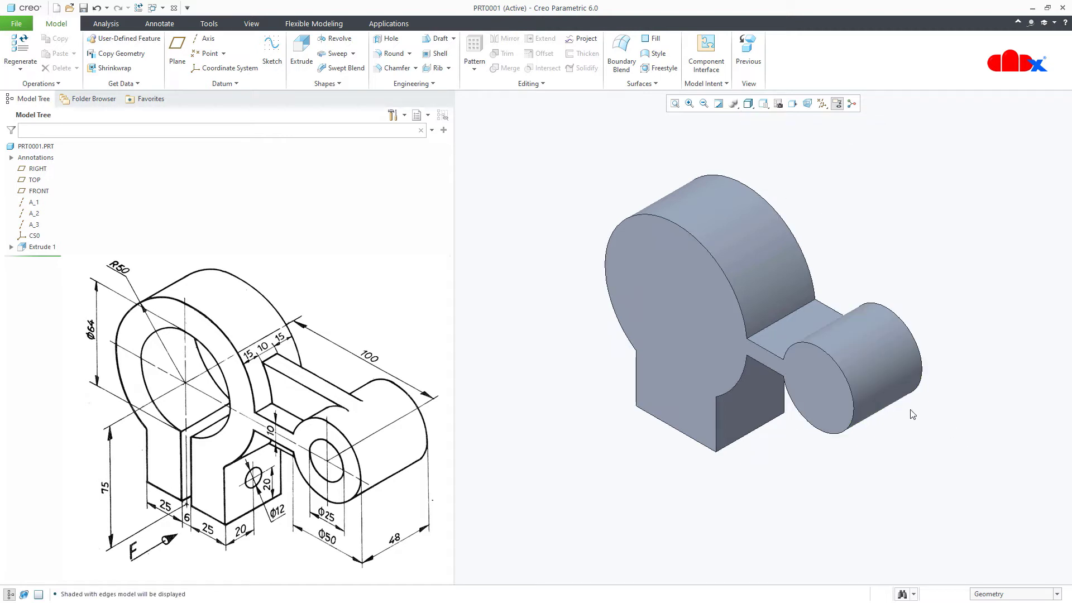
pyautogui.click(304, 54)
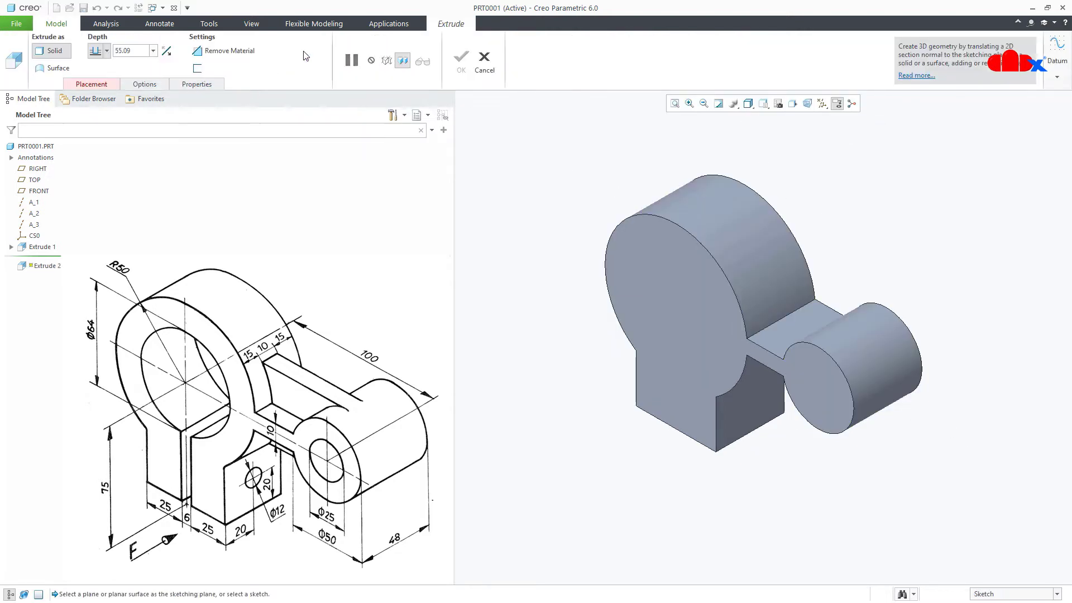
# - Place Extrude 2's internal sketch on the FRONT datum plane, oriented to RIGHT
pyautogui.rightClick(521, 186)
pyautogui.click(534, 172)
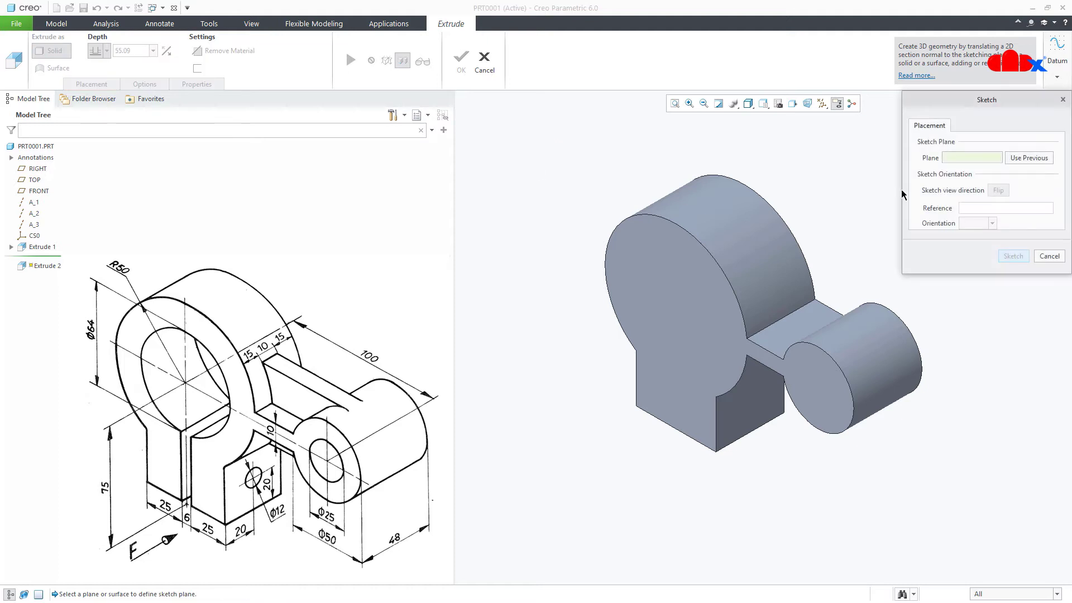
pyautogui.click(1035, 158)
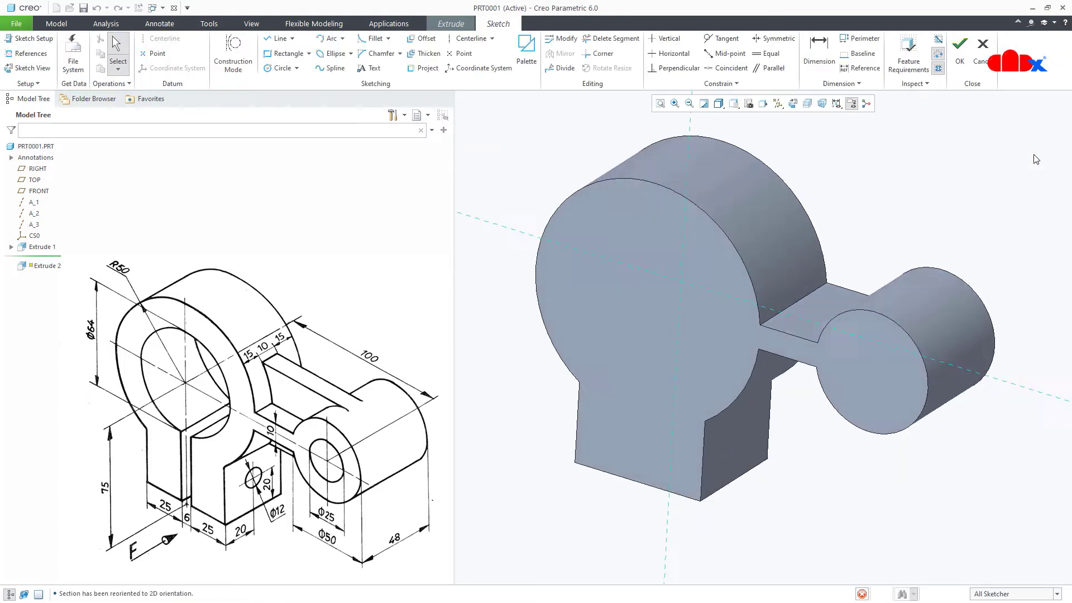
pyautogui.click(39, 40)
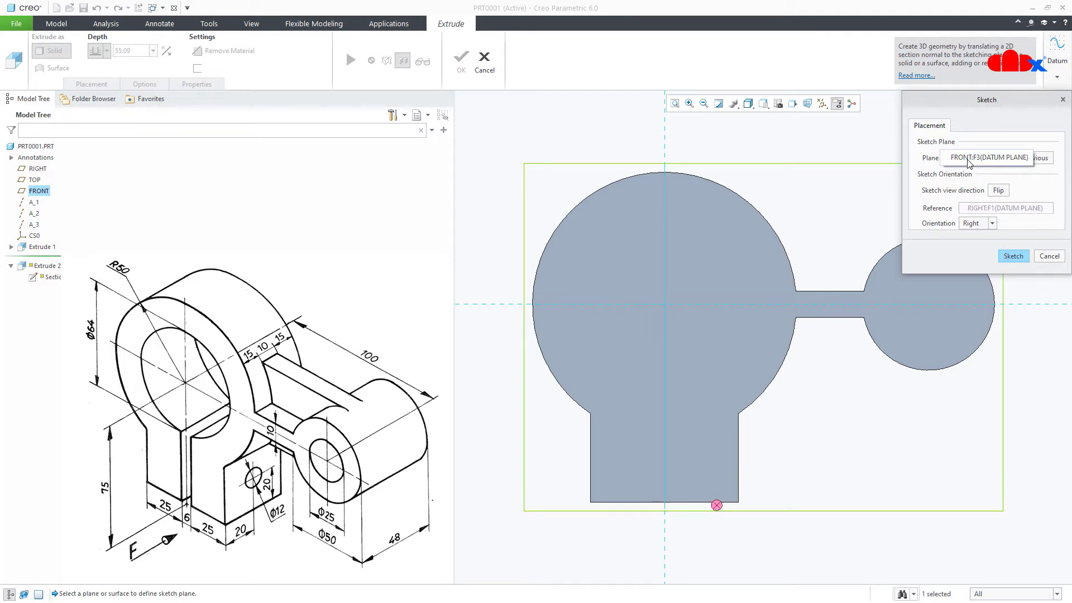
pyautogui.click(1013, 256)
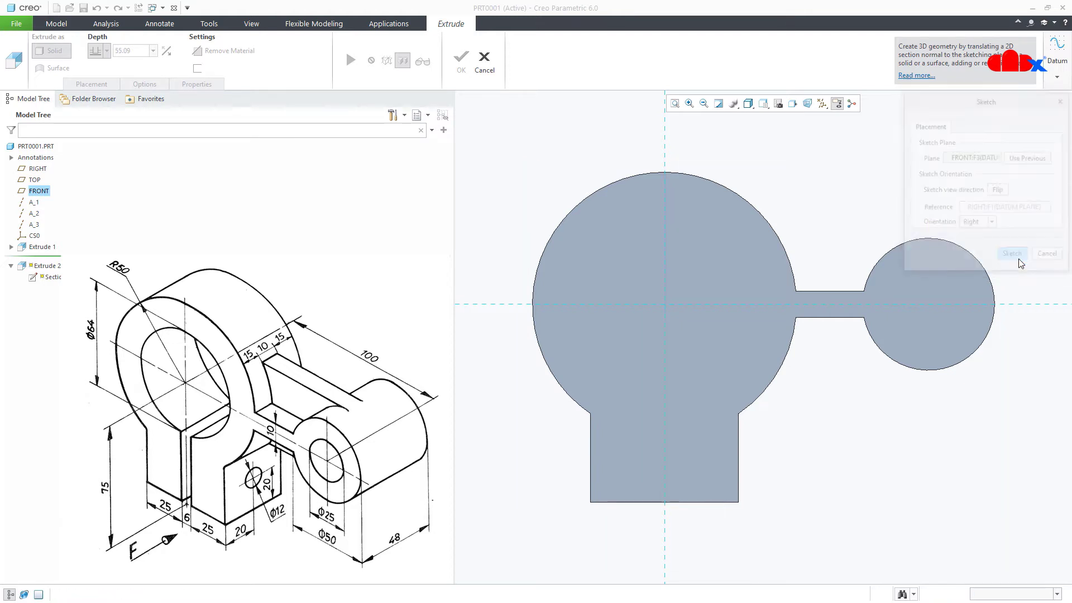
# - Add the small circle's edge as a reference and draw a vertical centerline through its centre
pyautogui.click(27, 53)
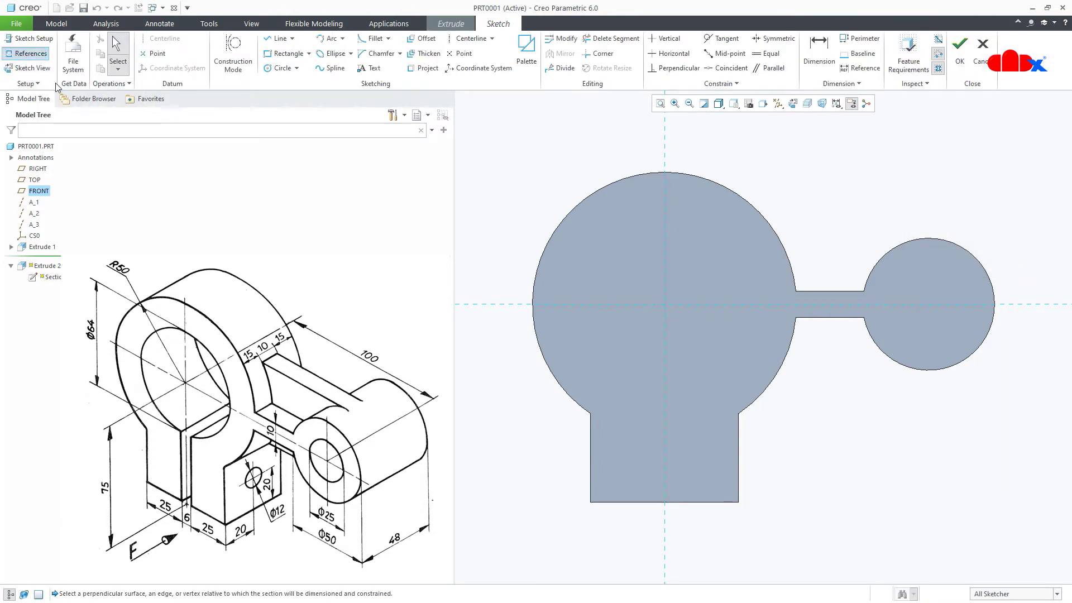
pyautogui.click(867, 277)
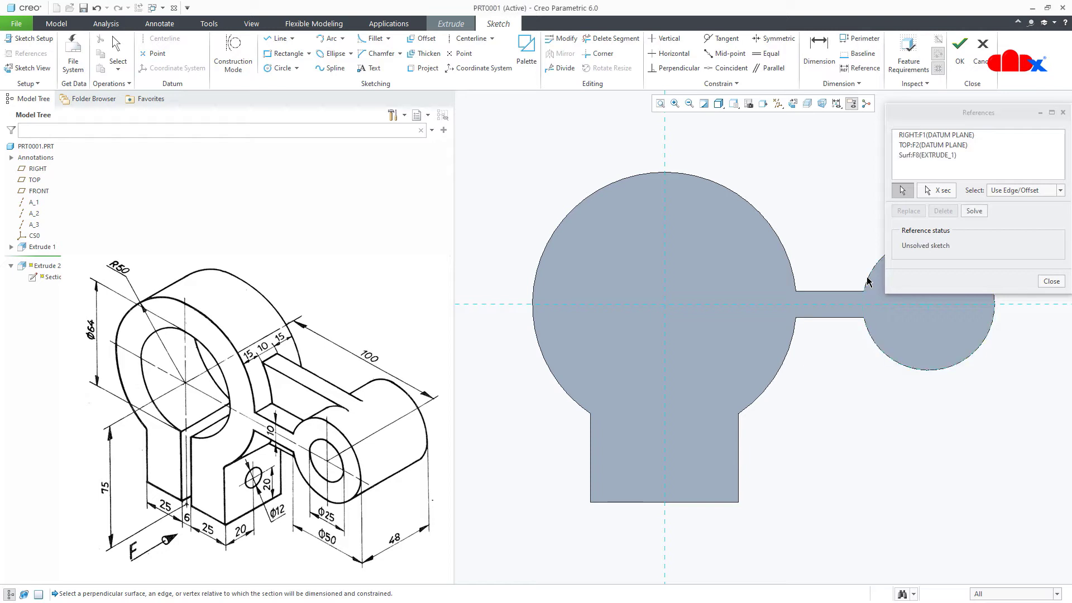
pyautogui.click(1054, 282)
pyautogui.rightClick(852, 169)
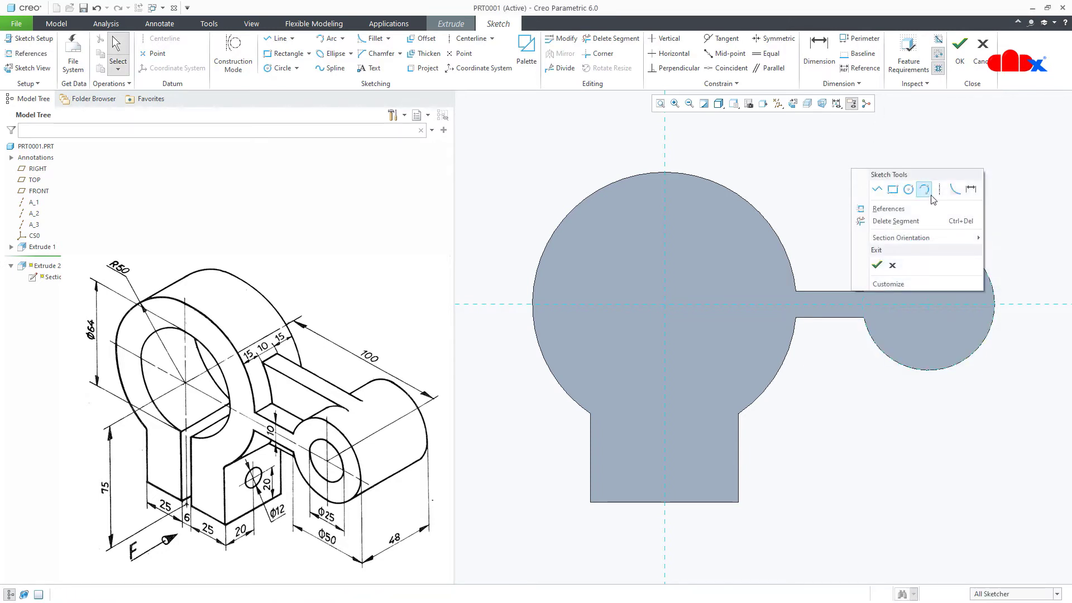
pyautogui.click(937, 187)
pyautogui.click(929, 305)
pyautogui.click(929, 383)
pyautogui.middleClick(887, 408)
# - Draw a rectangle from the large circle's axis to the small circle, make it 50 tall, and finish the sketch
pyautogui.rightClick(887, 409)
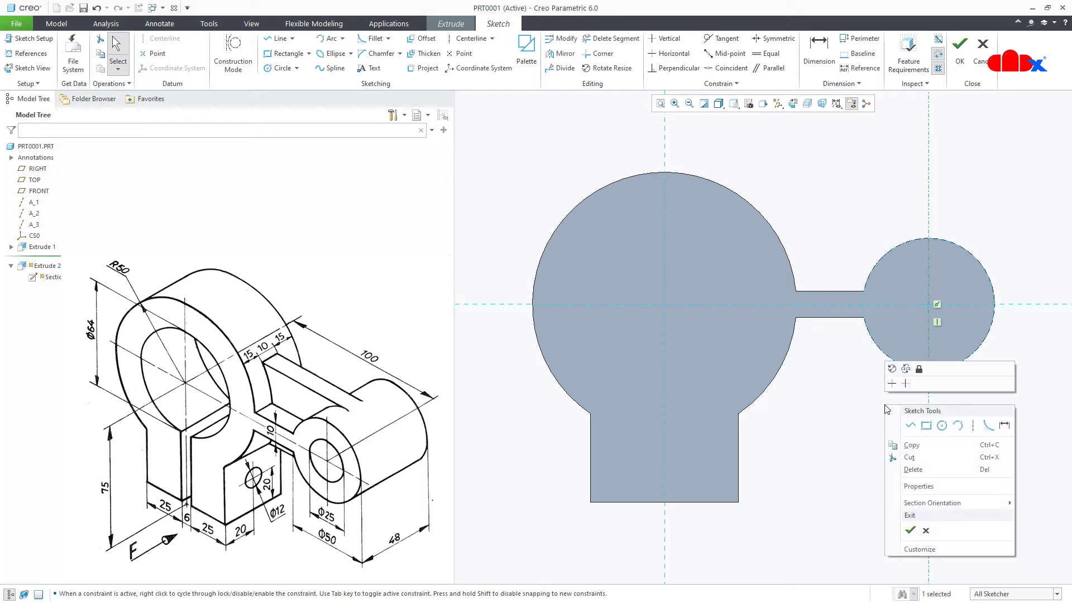
pyautogui.click(926, 426)
pyautogui.click(664, 261)
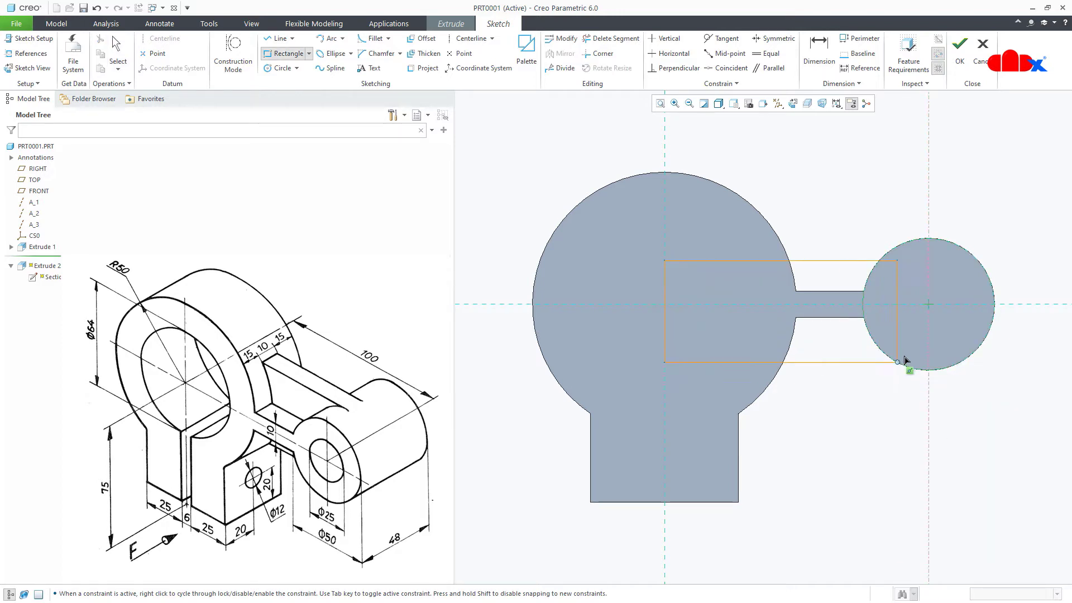
pyautogui.click(928, 348)
pyautogui.middleClick(977, 406)
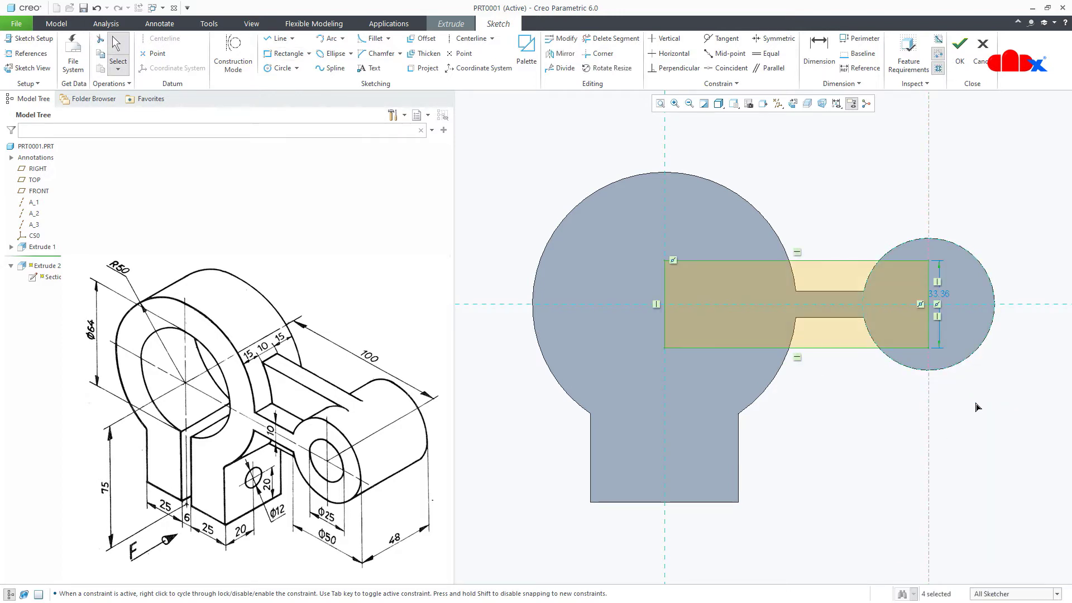
pyautogui.doubleClick(945, 291)
pyautogui.write('50')
pyautogui.press('Return')
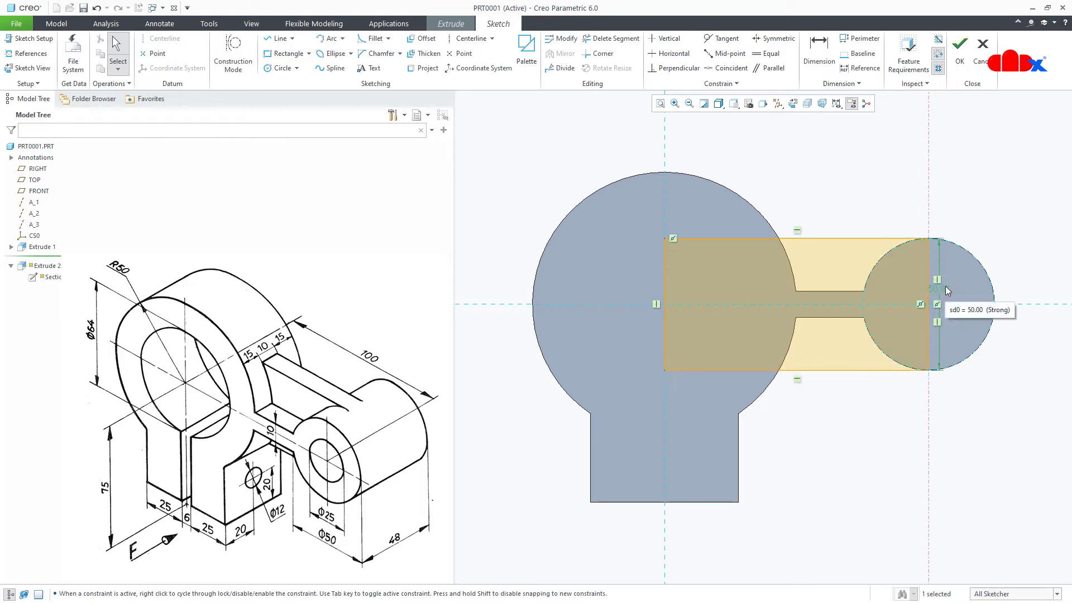
pyautogui.click(961, 53)
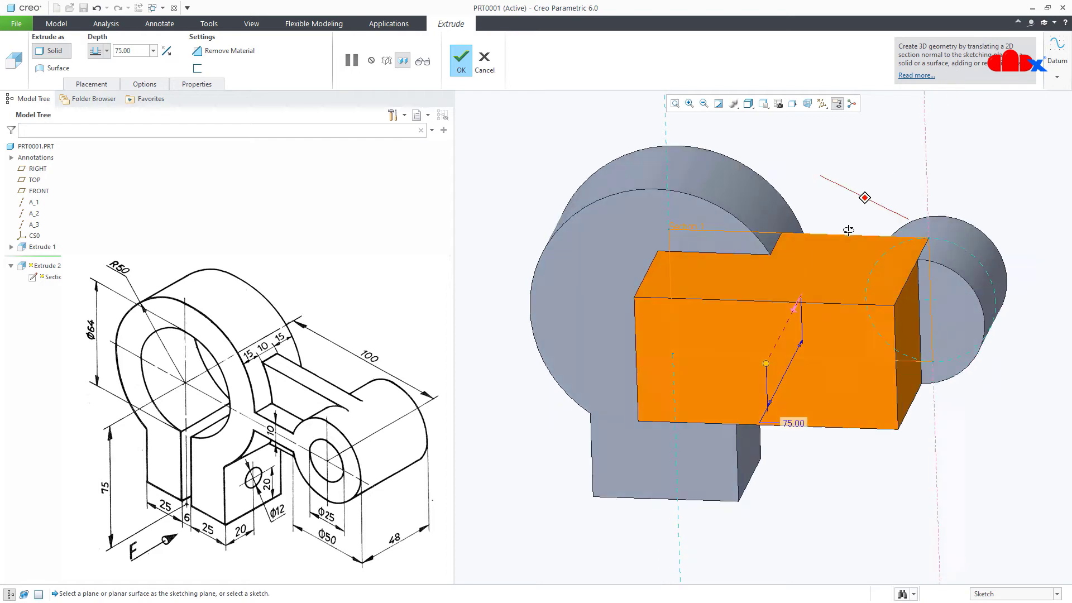
# - Extrude the web symmetrically 10 thick and return to the standard isometric view
pyautogui.click(106, 51)
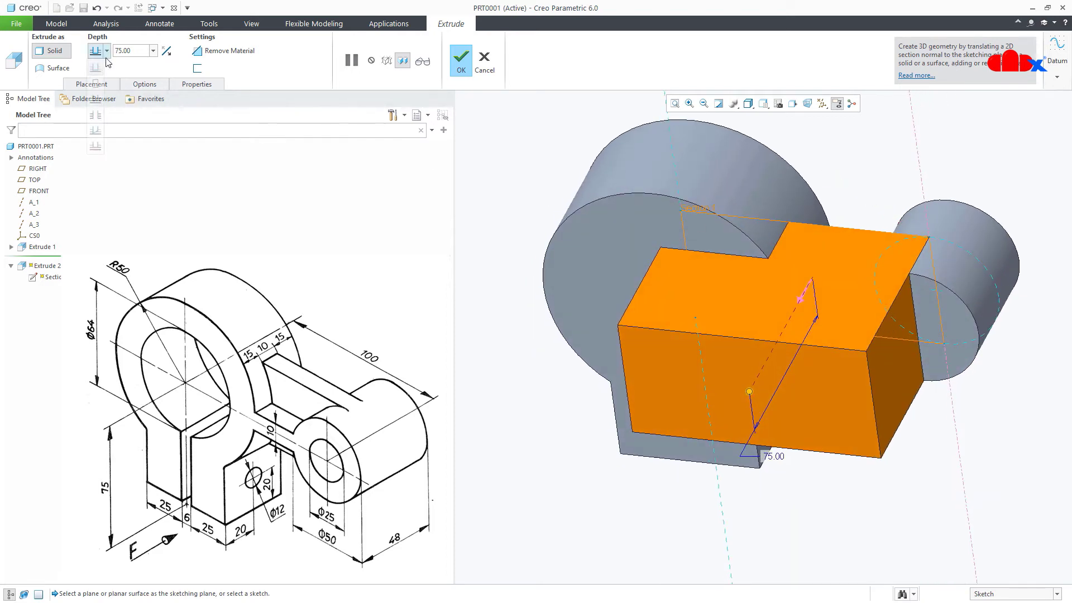
pyautogui.click(96, 83)
pyautogui.doubleClick(143, 51)
pyautogui.write('10')
pyautogui.press('Return')
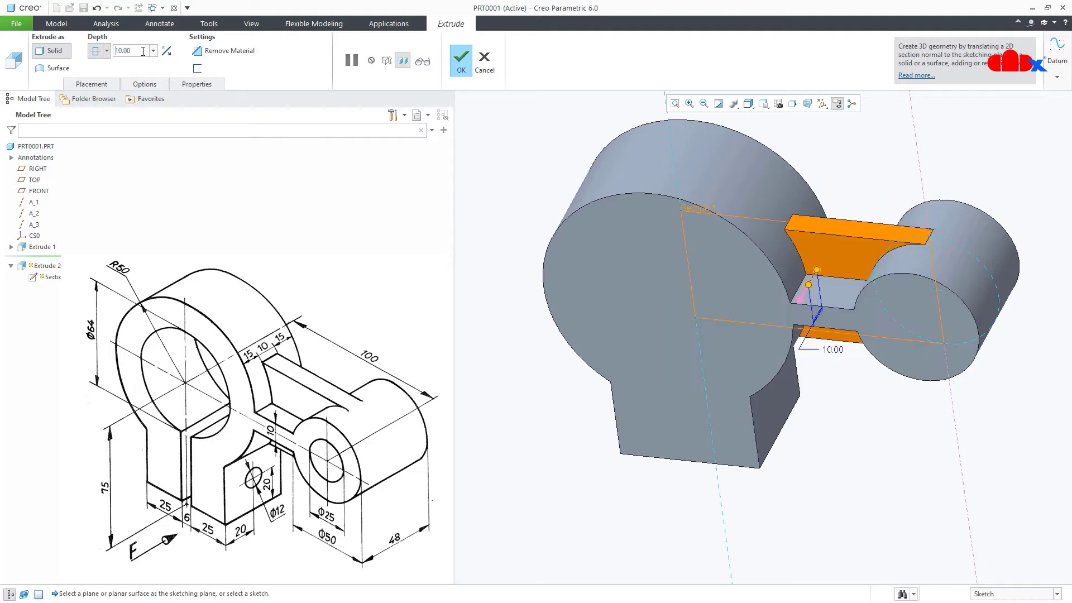
pyautogui.click(461, 60)
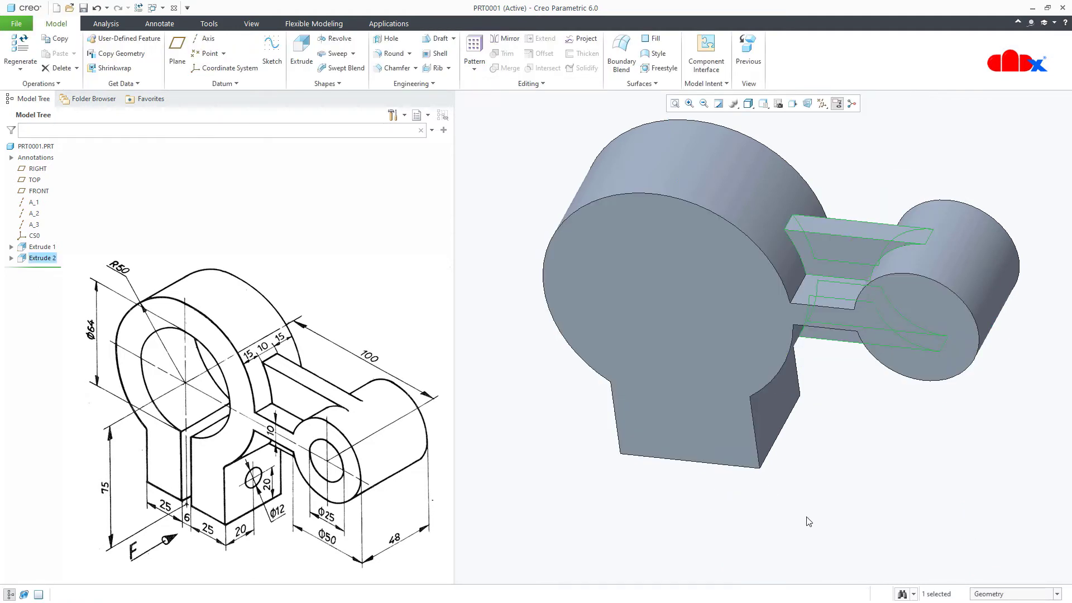
pyautogui.hotkey('ctrl', 'd')
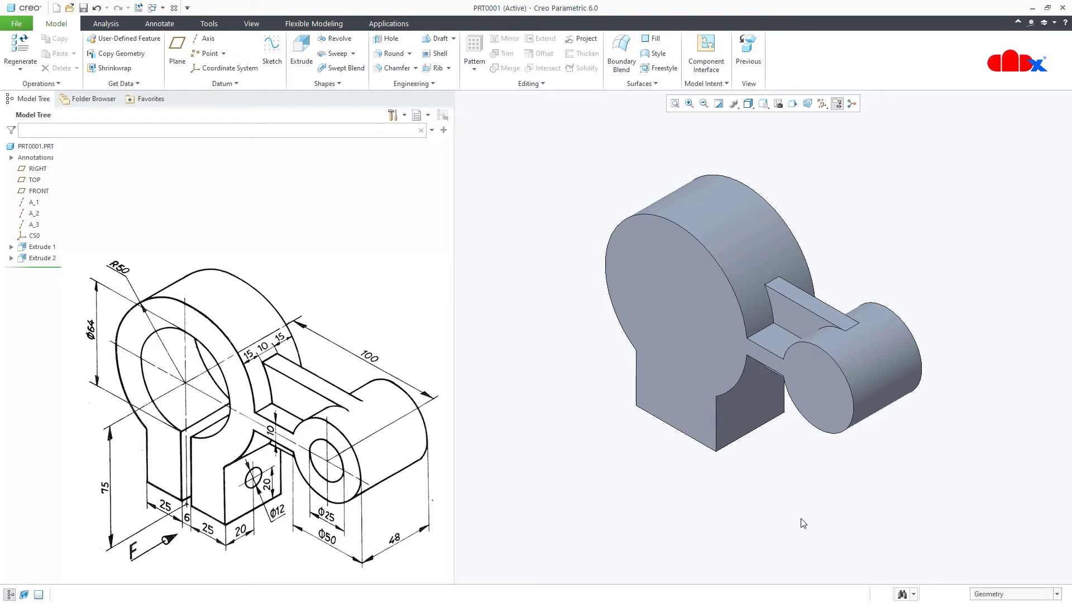
# - Start a new extrusion sketched on the clamp's front face and draw a circle on the disc centre
pyautogui.click(301, 53)
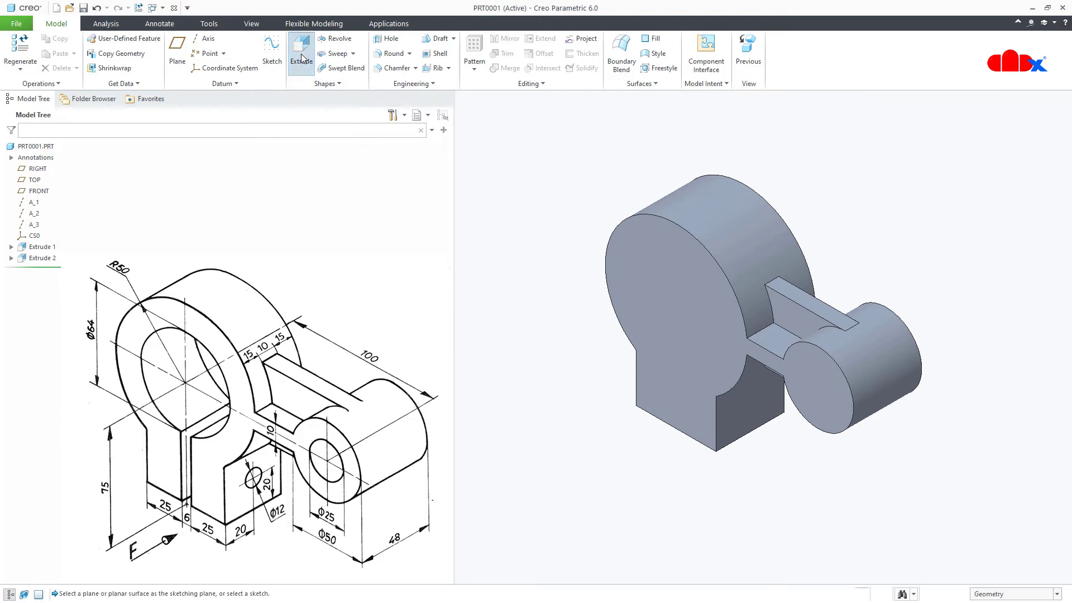
pyautogui.click(705, 311)
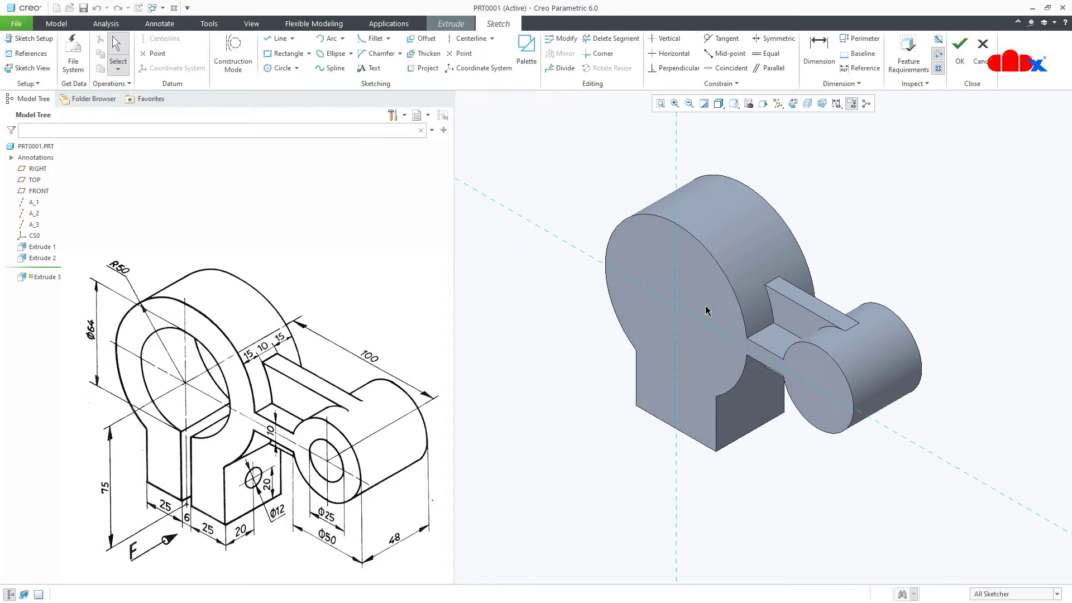
pyautogui.rightClick(709, 310)
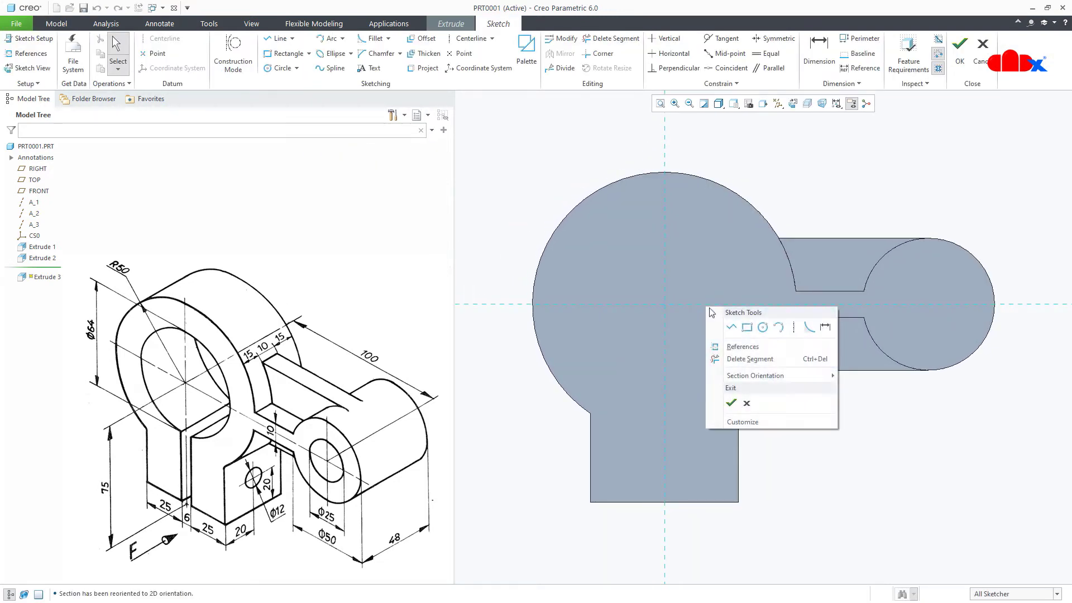
pyautogui.click(763, 327)
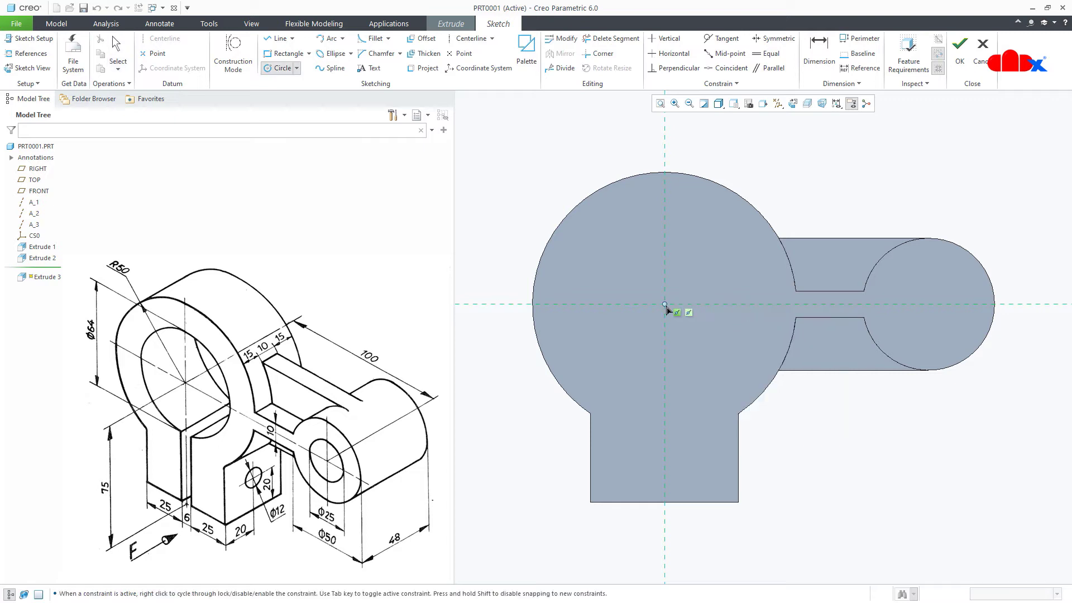
pyautogui.click(675, 378)
pyautogui.middleClick(692, 404)
# - Draw a vertical leg line from the circle's lower edge to the bottom edge, plus a short bottom segment
pyautogui.rightClick(692, 404)
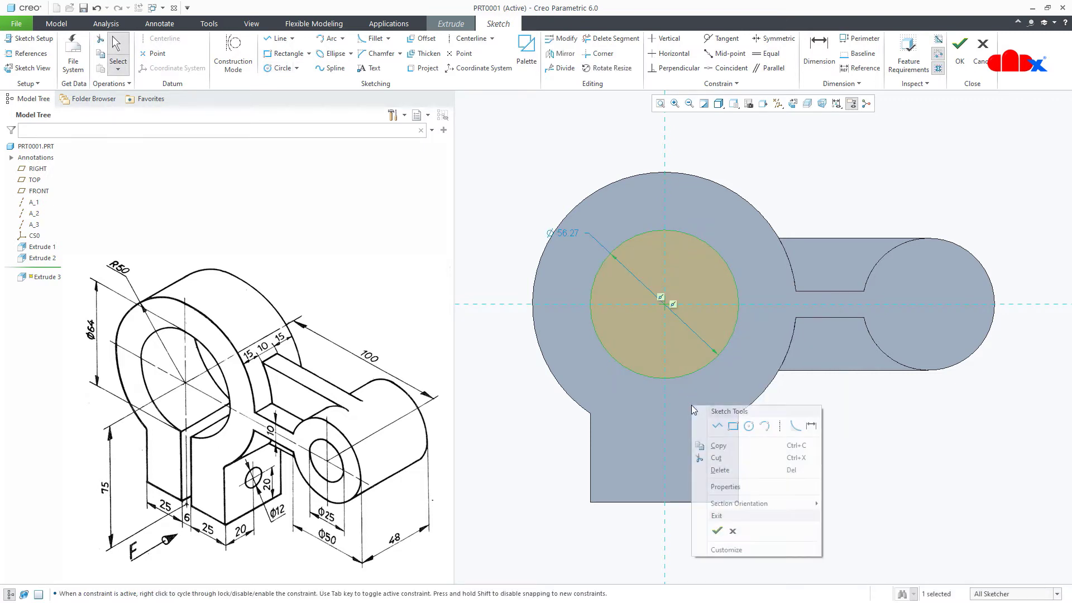
pyautogui.click(717, 426)
pyautogui.click(633, 372)
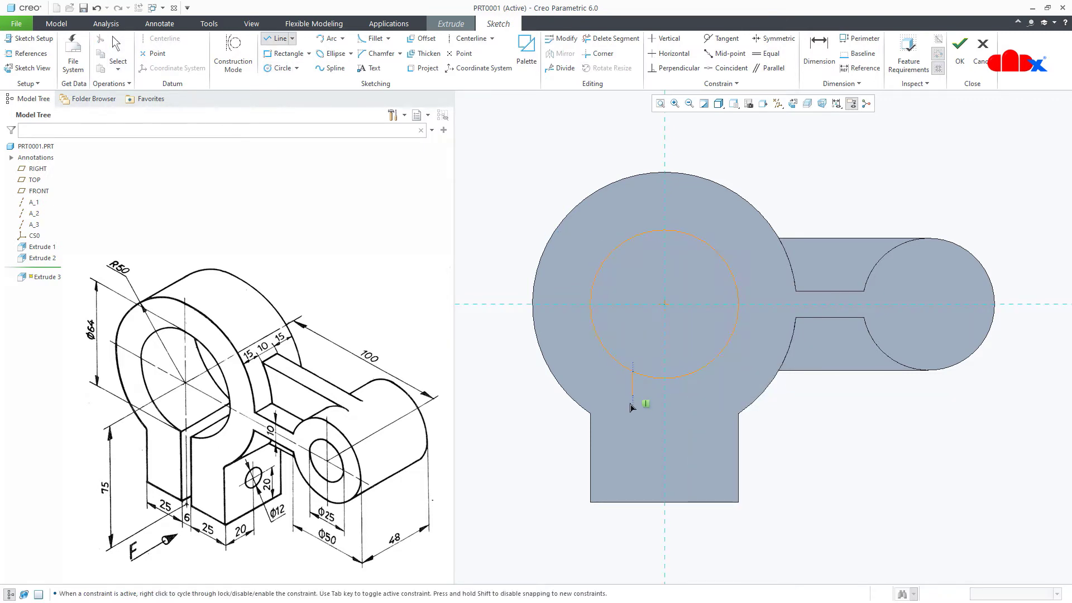
pyautogui.click(632, 502)
pyautogui.click(664, 501)
pyautogui.middleClick(698, 522)
# - Add a vertical centerline and mirror the leg line across it, leaving legs 23.67 apart
pyautogui.rightClick(703, 522)
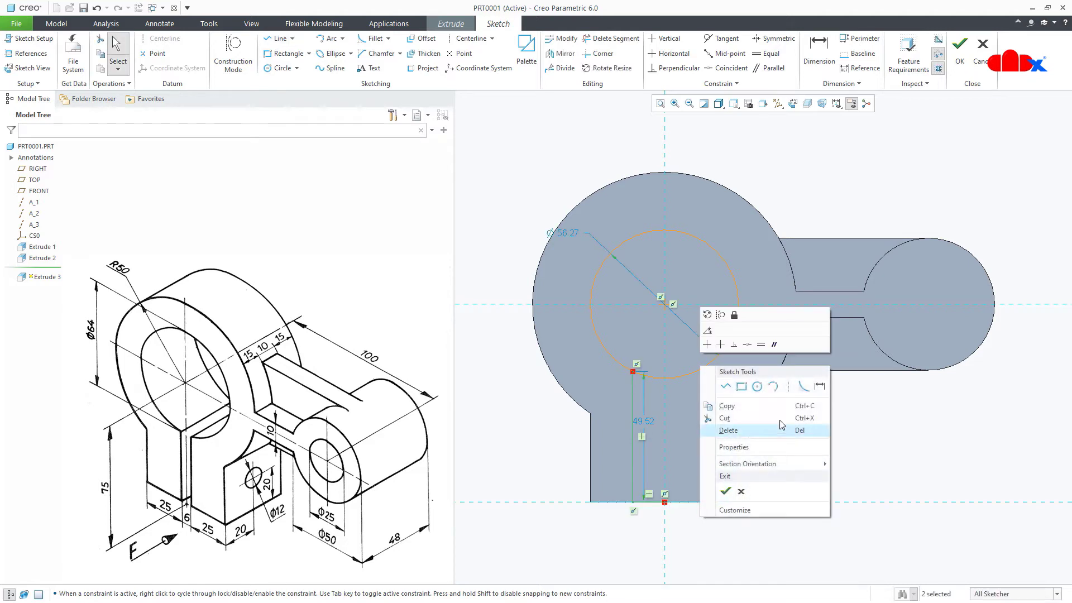
pyautogui.click(785, 383)
pyautogui.click(664, 414)
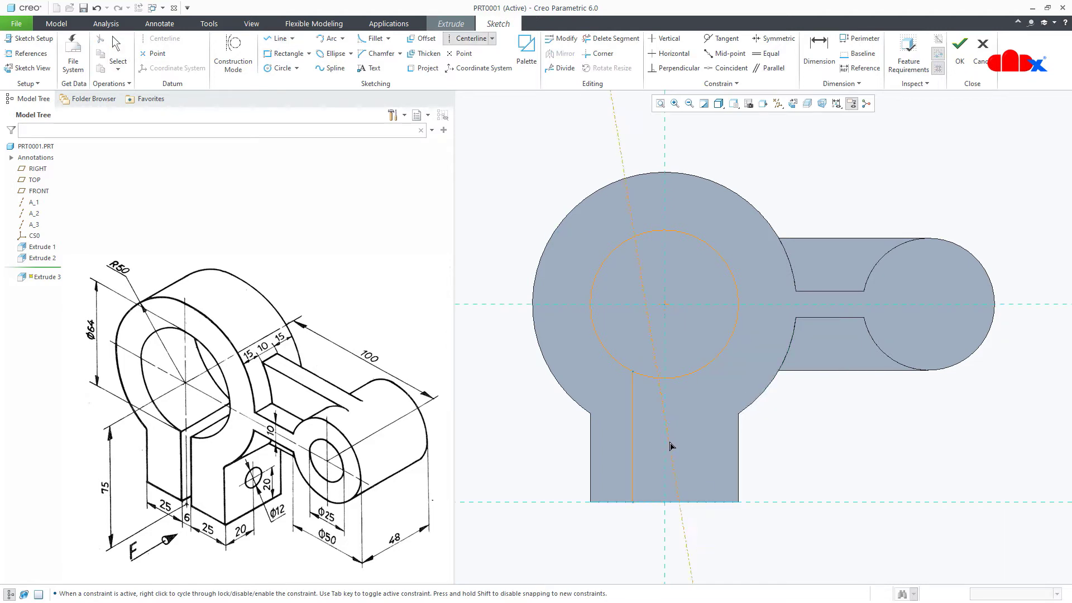
pyautogui.middleClick(708, 445)
pyautogui.click(637, 444)
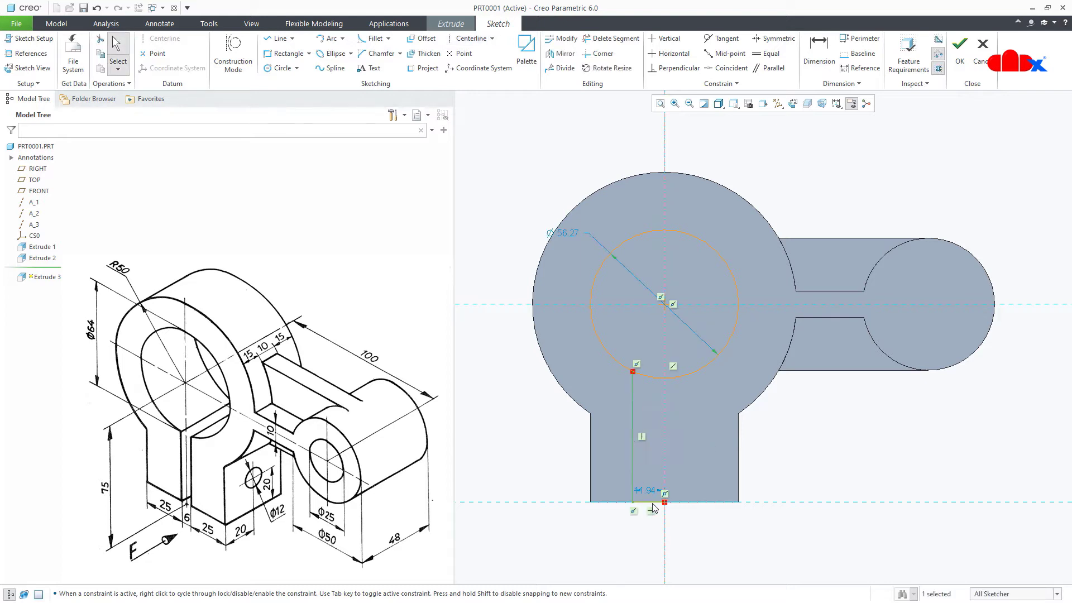
pyautogui.click(560, 54)
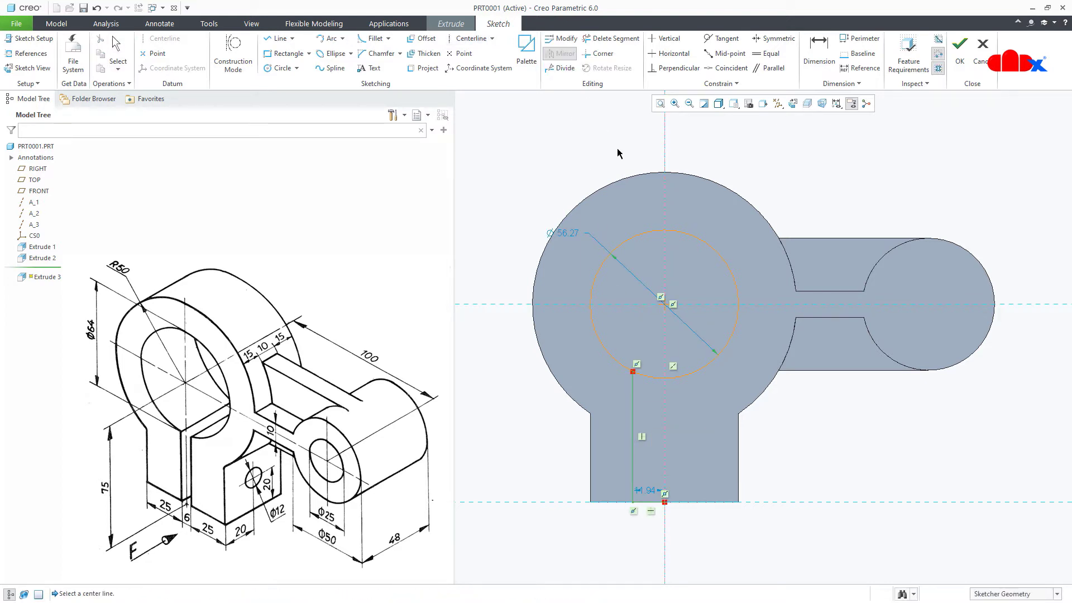
pyautogui.click(665, 216)
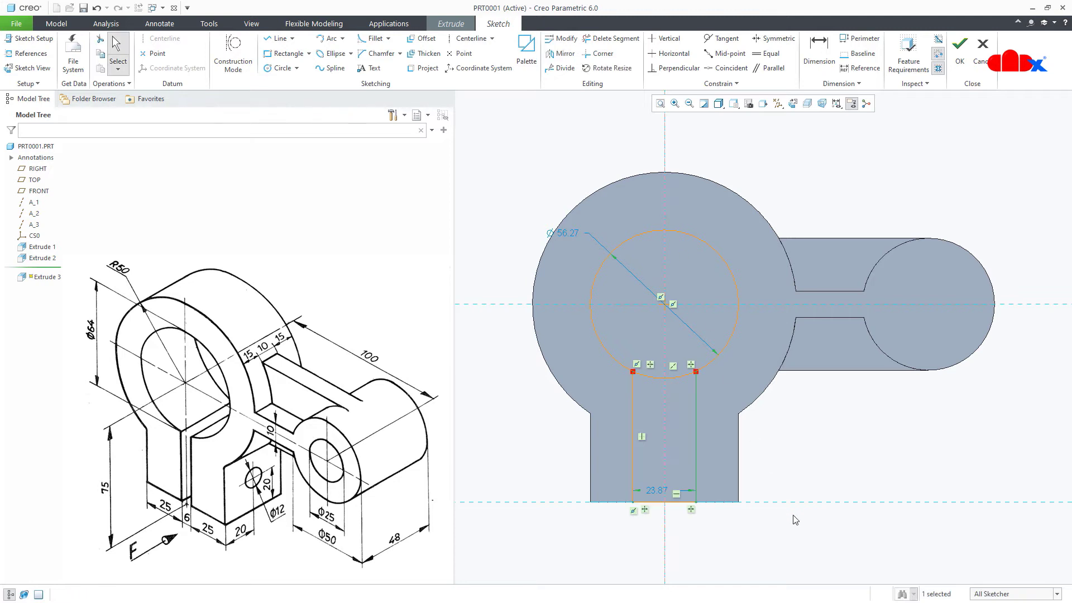
# - Trim away the circle's arc between the two legs and dimension the circle to Ø64
pyautogui.click(612, 38)
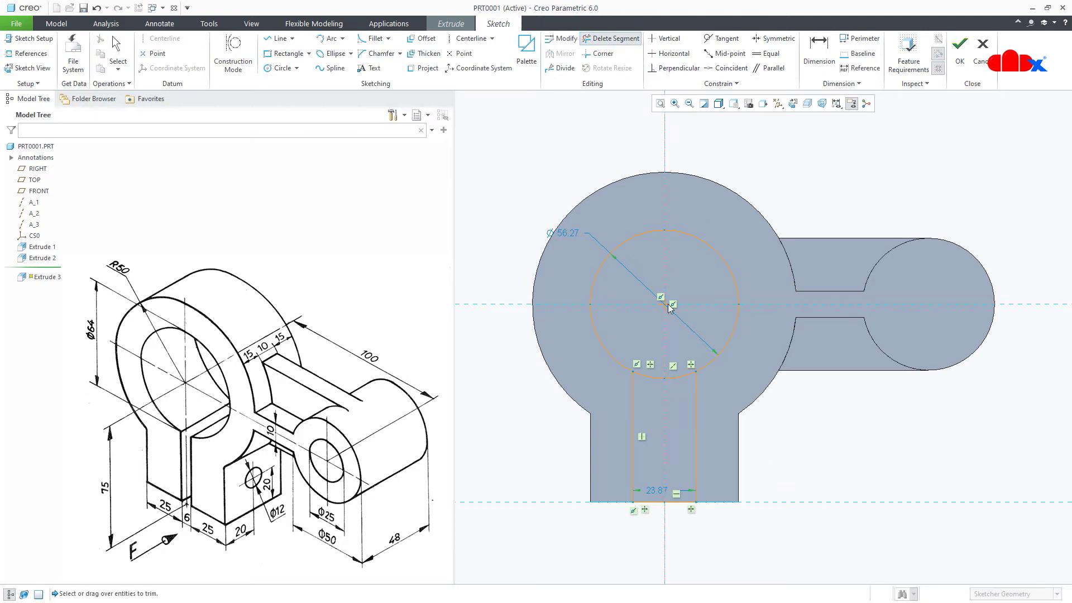
pyautogui.click(669, 374)
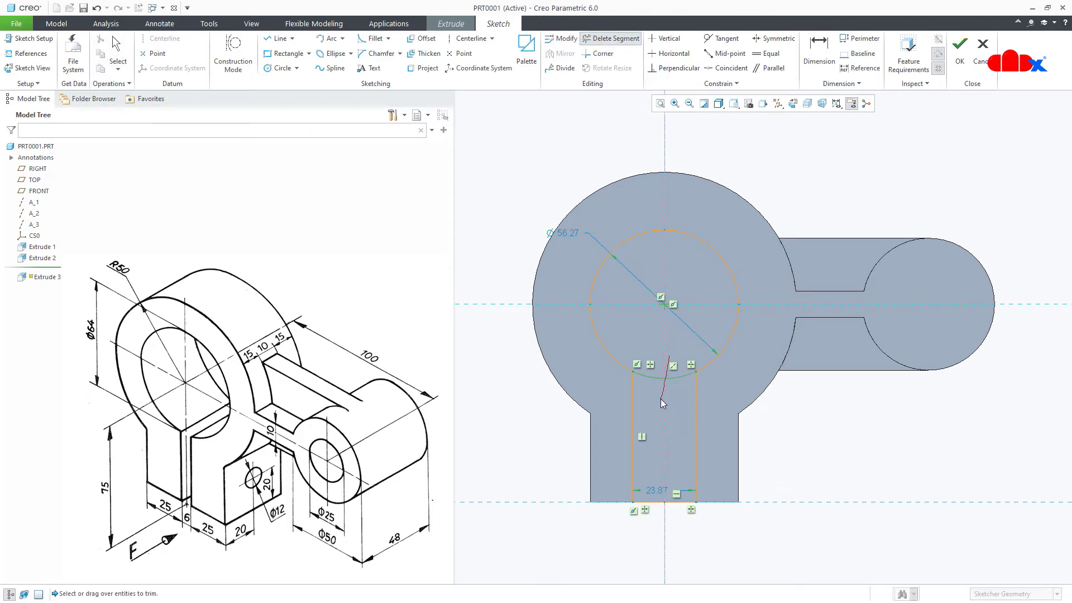
pyautogui.middleClick(828, 458)
pyautogui.rightClick(828, 458)
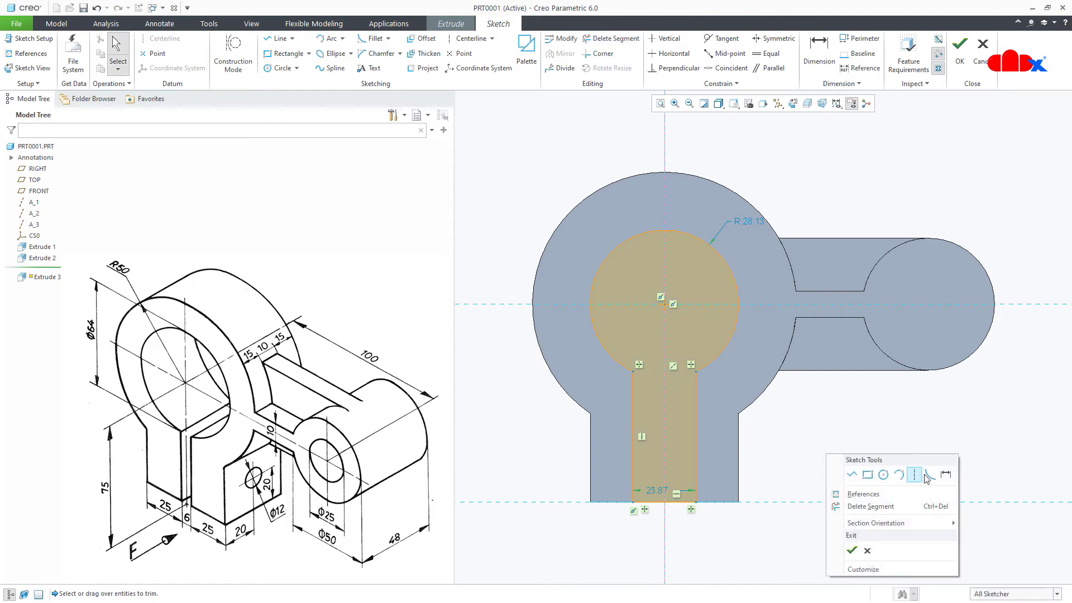
pyautogui.click(945, 481)
pyautogui.doubleClick(732, 274)
pyautogui.middleClick(817, 206)
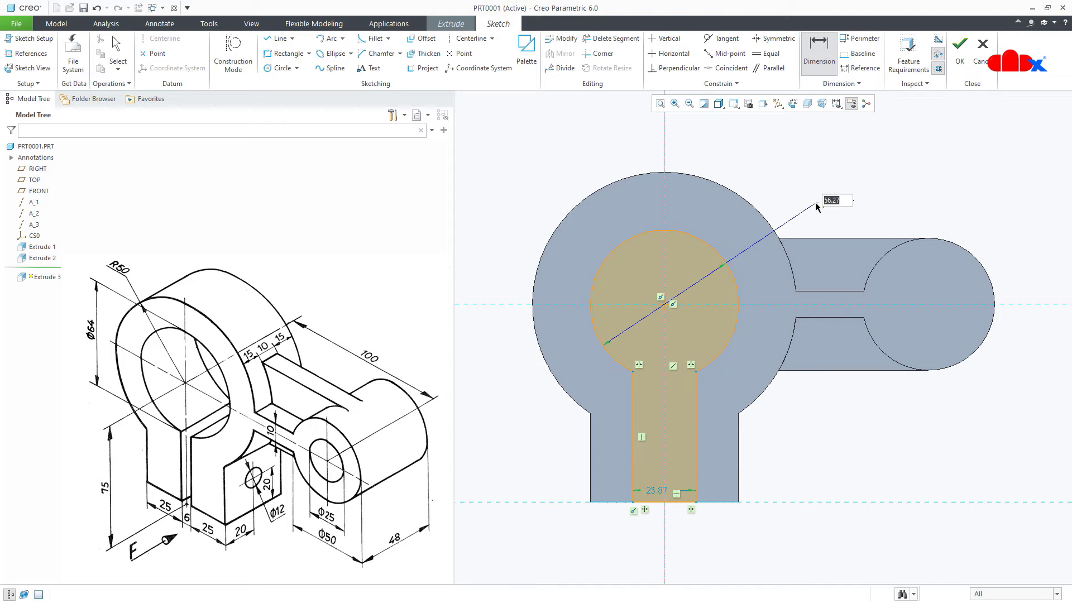
pyautogui.press('Return')
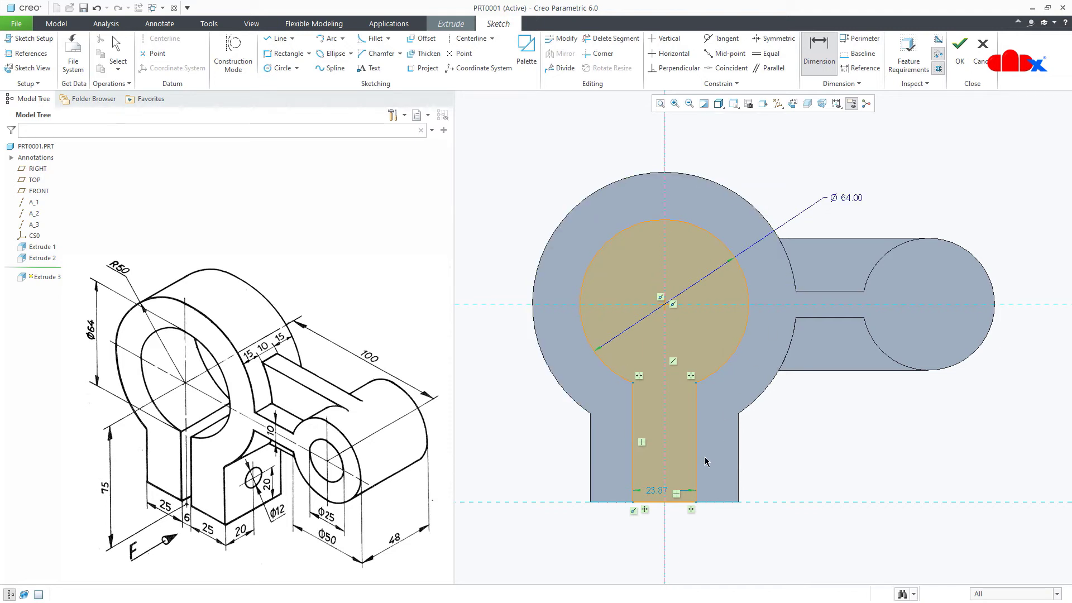
# - Dimension the slot width to 6 and accept the keyhole sketch
pyautogui.click(682, 502)
pyautogui.middleClick(682, 531)
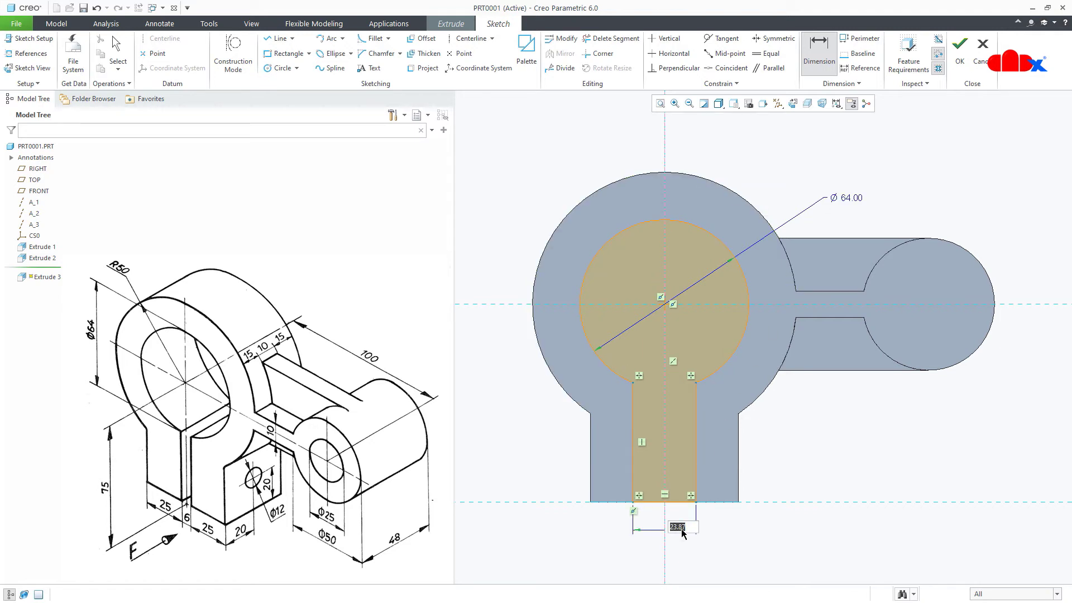
pyautogui.write('6')
pyautogui.press('Return')
pyautogui.rightClick(687, 535)
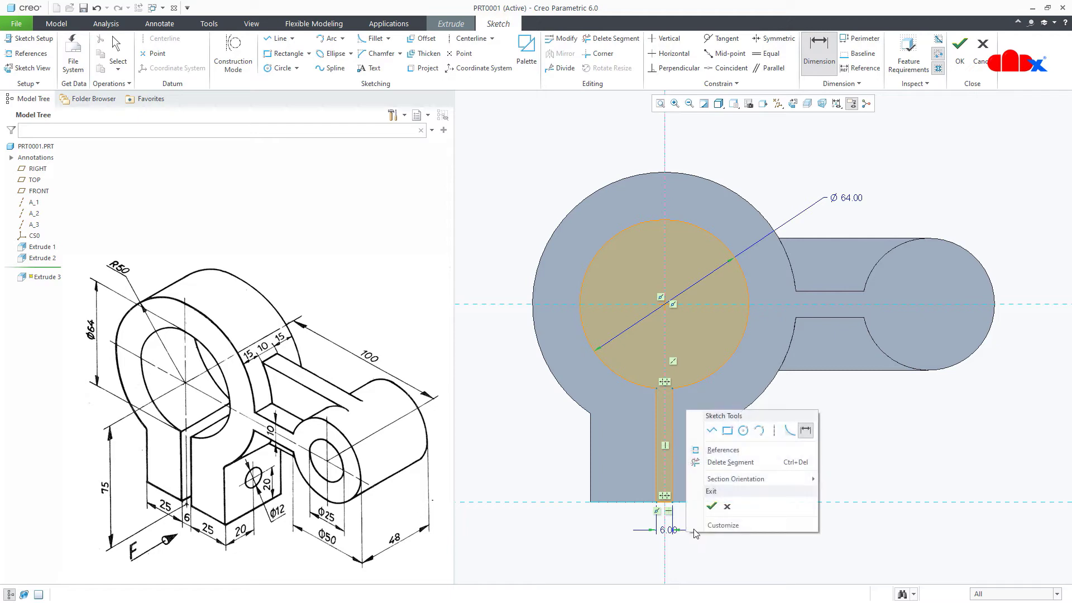
pyautogui.click(712, 509)
# - Make Extrude 3 a flipped Remove Material cut with Through All depth for the bore and slot
pyautogui.moveTo(693, 456); pyautogui.dragTo(621, 393, button='middle')
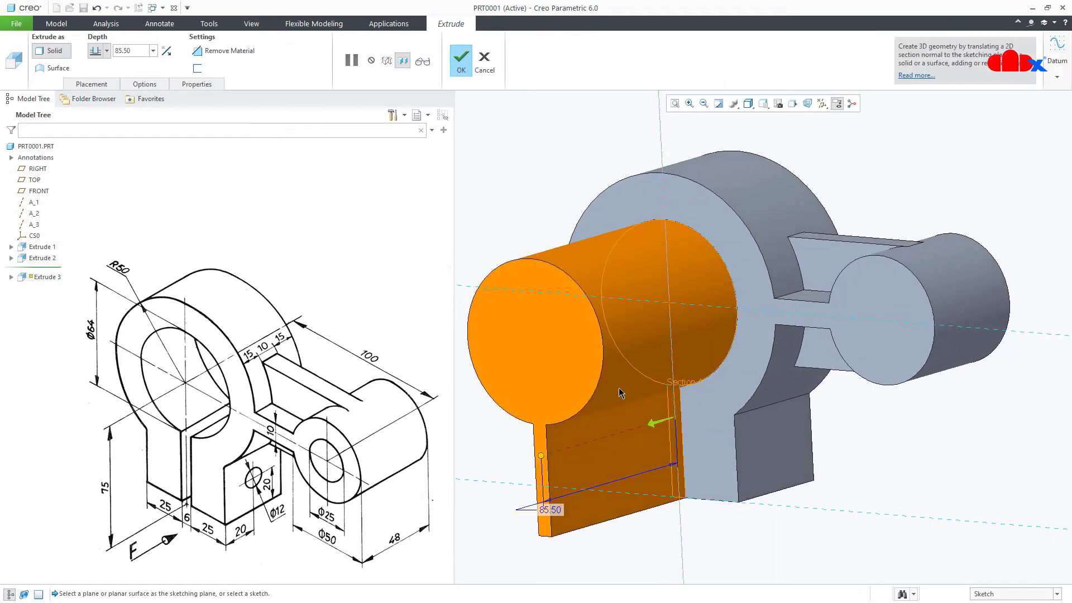
pyautogui.click(226, 51)
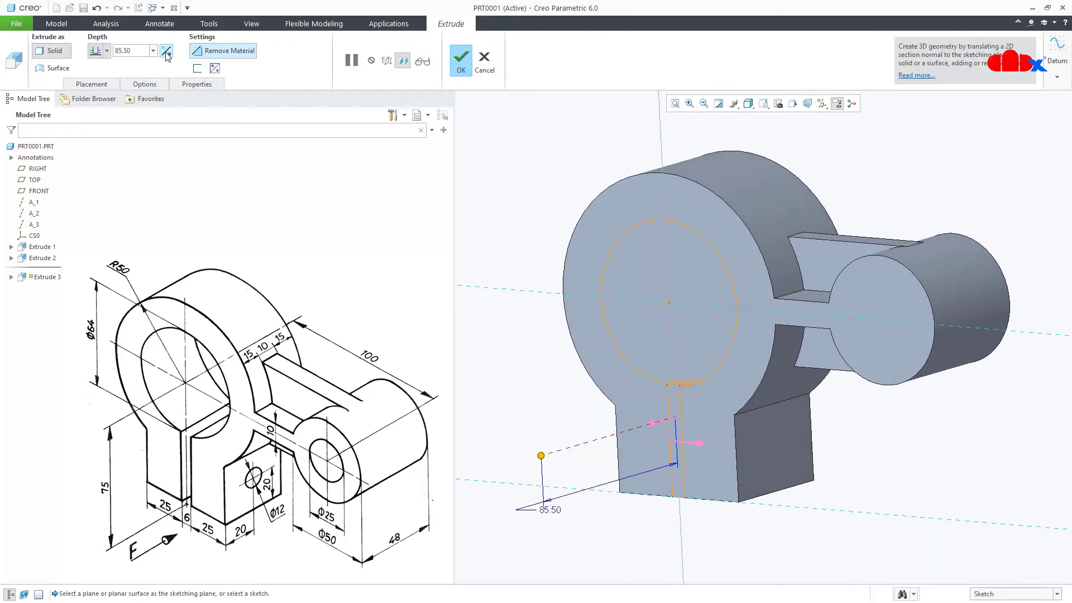
pyautogui.click(165, 51)
pyautogui.click(107, 51)
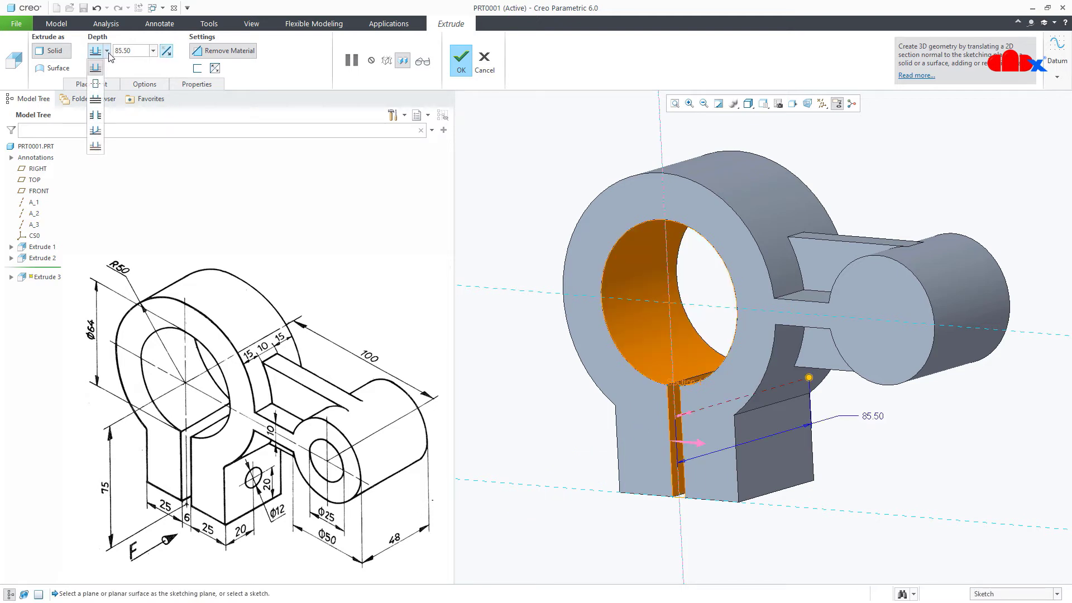
pyautogui.click(100, 116)
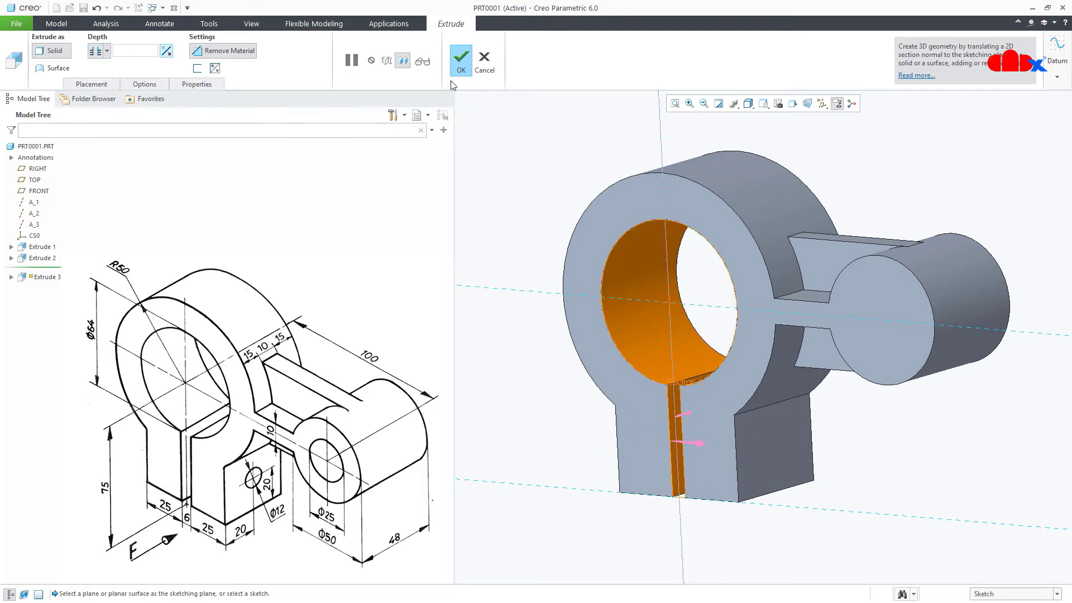
pyautogui.click(461, 60)
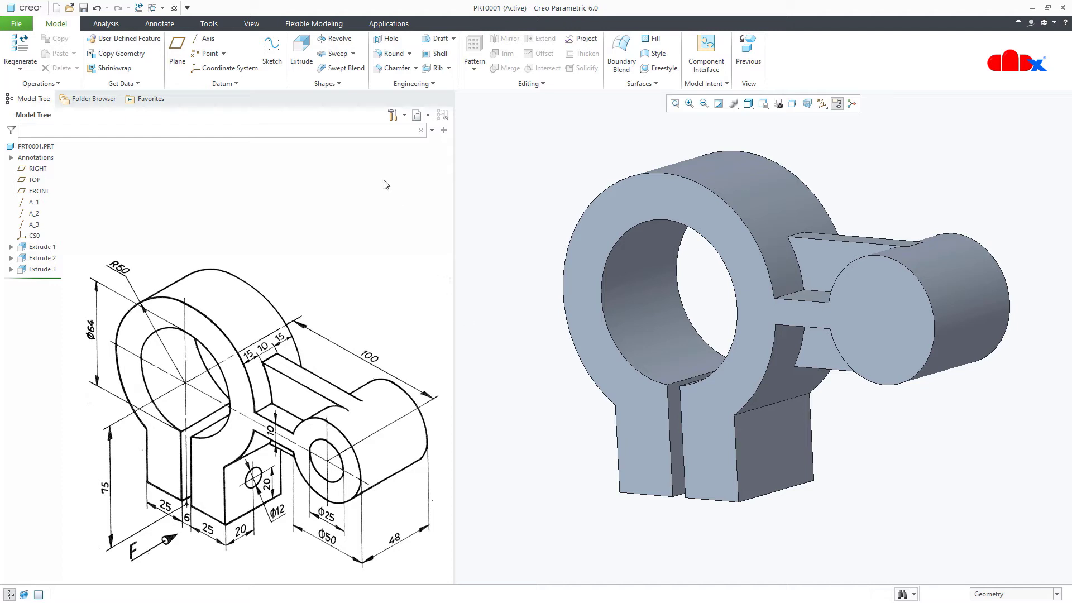
pyautogui.click(301, 53)
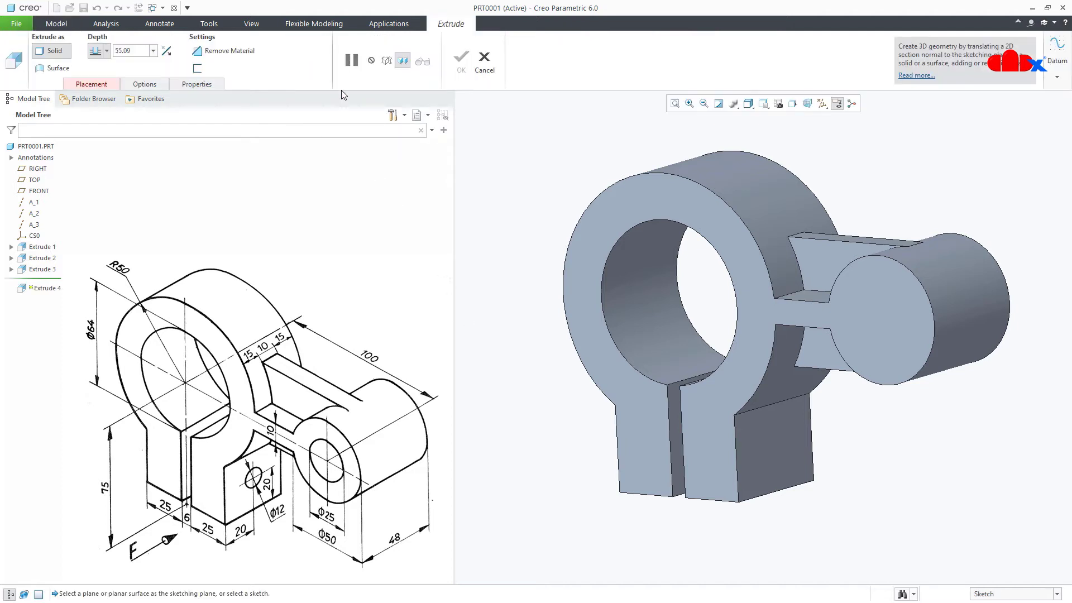
# - On the boss's front face, sketch a Ø25 circle centred on the boss arc, then exit the sketch
pyautogui.click(874, 345)
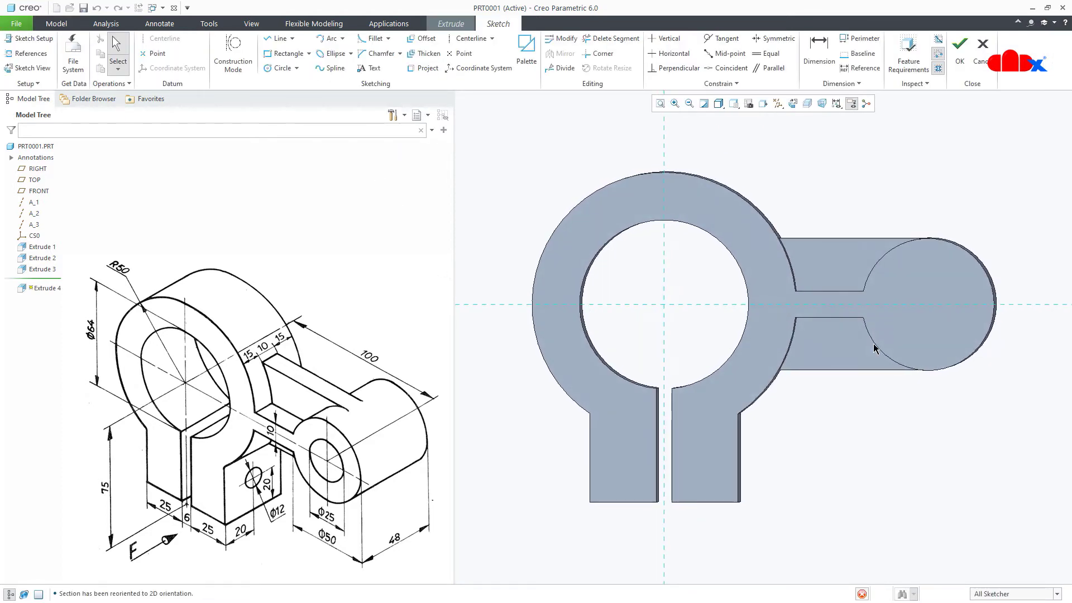
pyautogui.rightClick(858, 435)
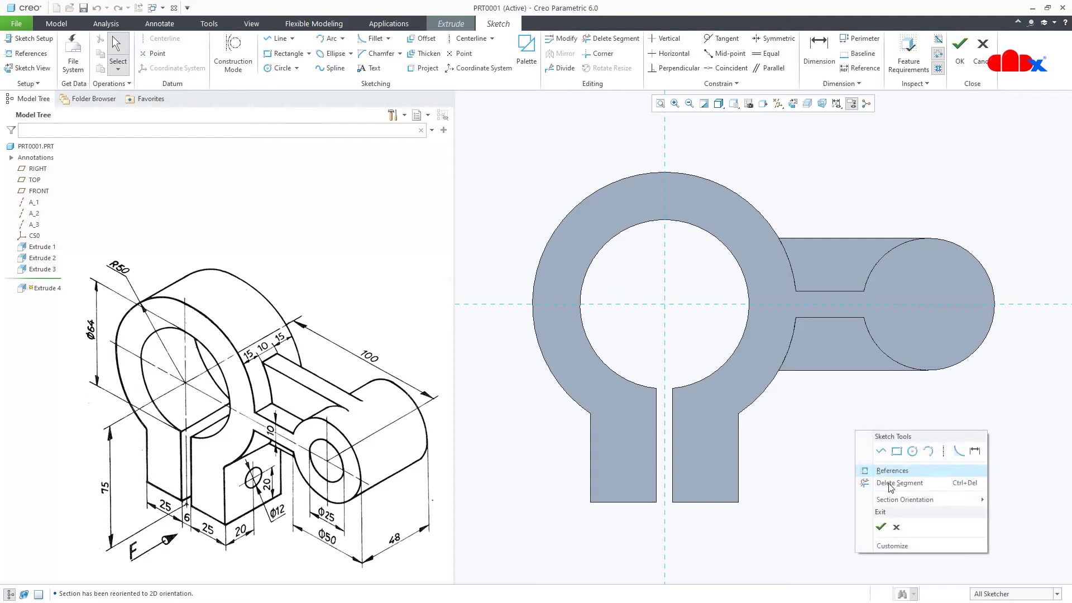
pyautogui.click(913, 452)
pyautogui.click(928, 304)
pyautogui.click(930, 353)
pyautogui.middleClick(935, 418)
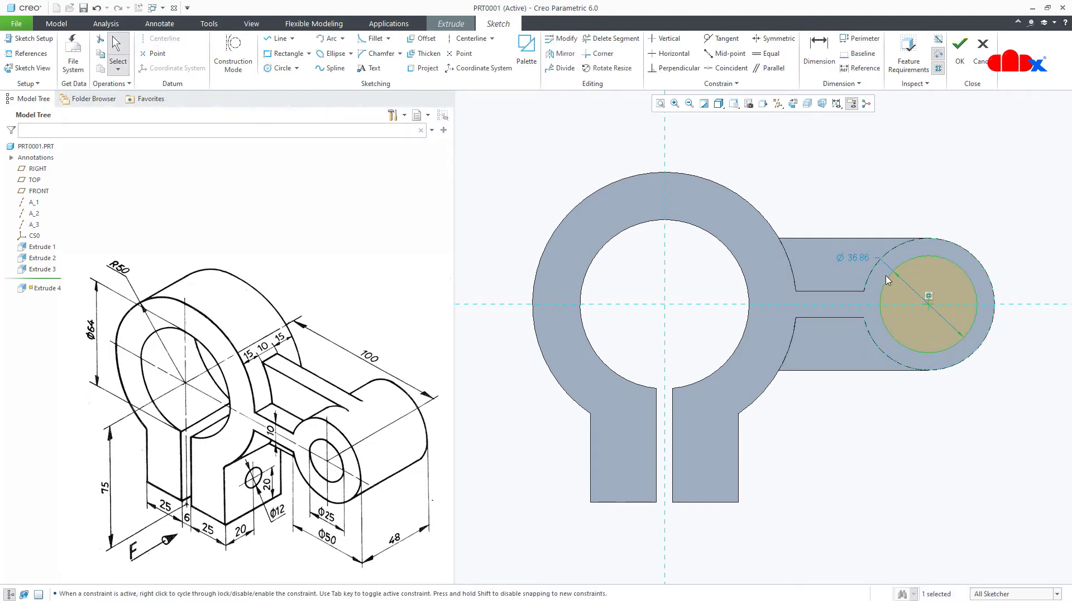
pyautogui.doubleClick(864, 256)
pyautogui.rightClick(864, 257)
pyautogui.click(890, 363)
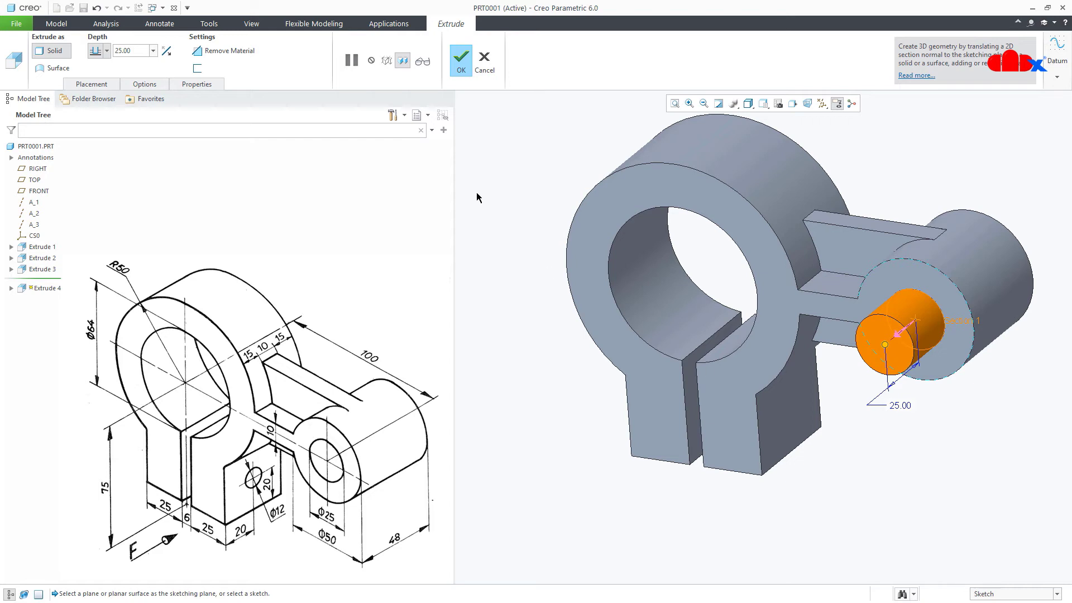
# - Cut the Ø25 circle Through All into the boss with flipped direction, then restore the default view
pyautogui.click(224, 51)
pyautogui.click(166, 51)
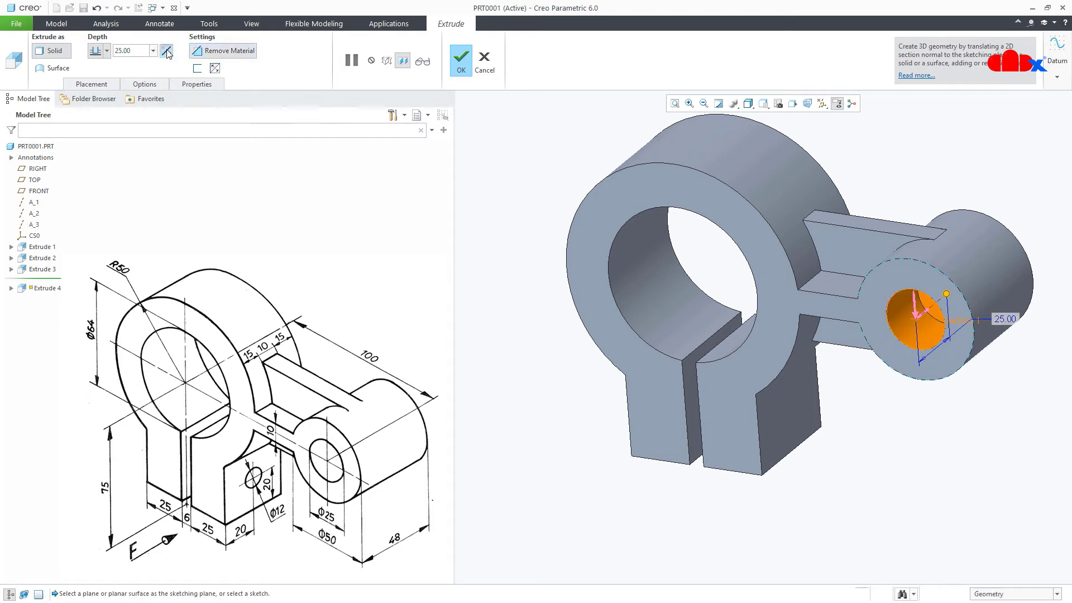
pyautogui.click(108, 52)
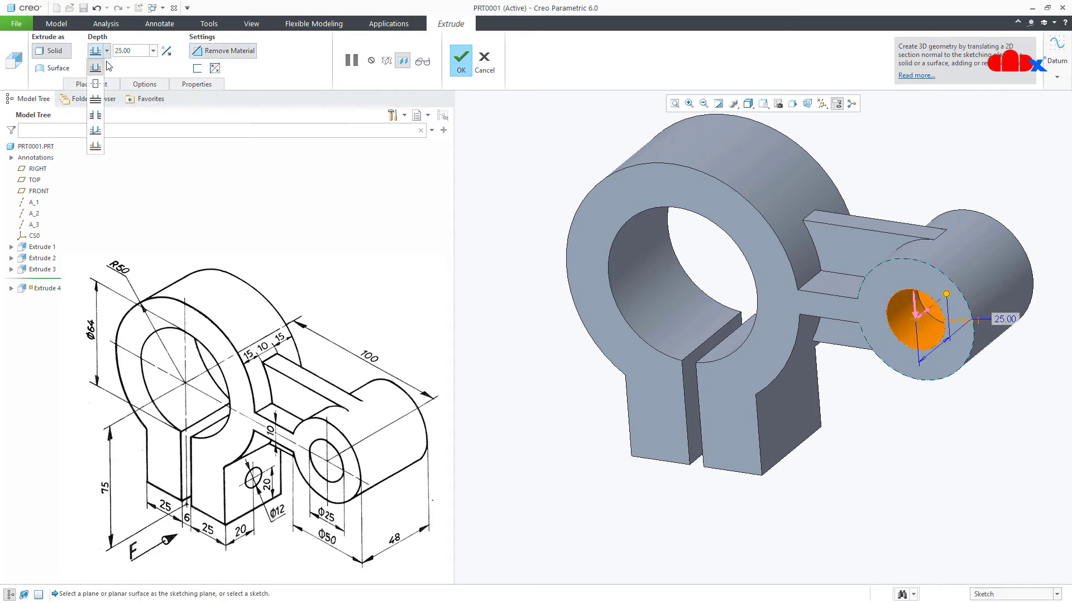
pyautogui.click(96, 115)
pyautogui.click(461, 56)
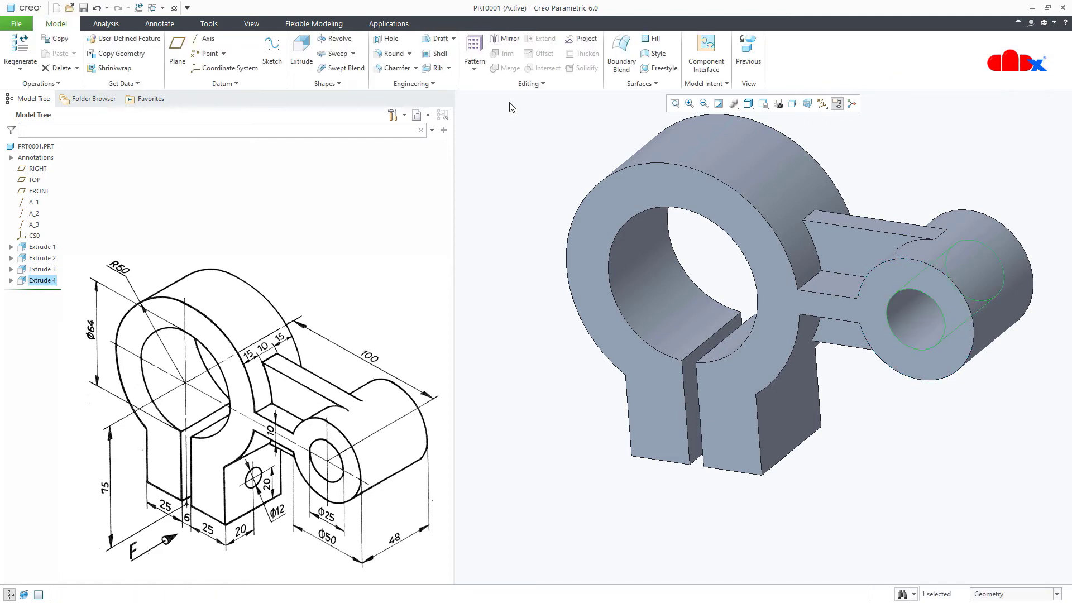
pyautogui.click(489, 343)
pyautogui.hotkey('ctrl', 'd')
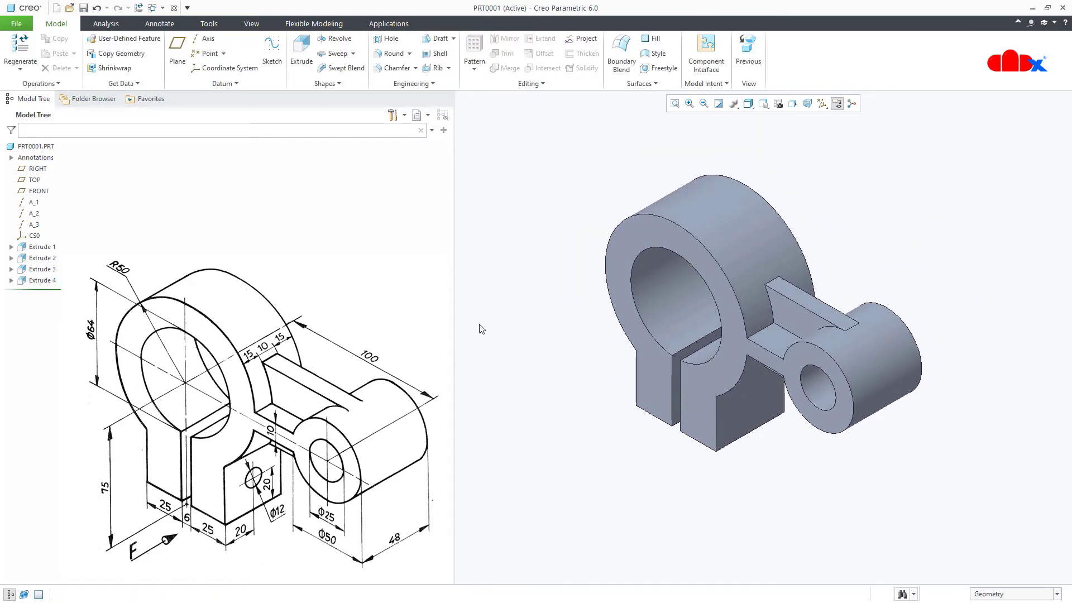
pyautogui.click(301, 56)
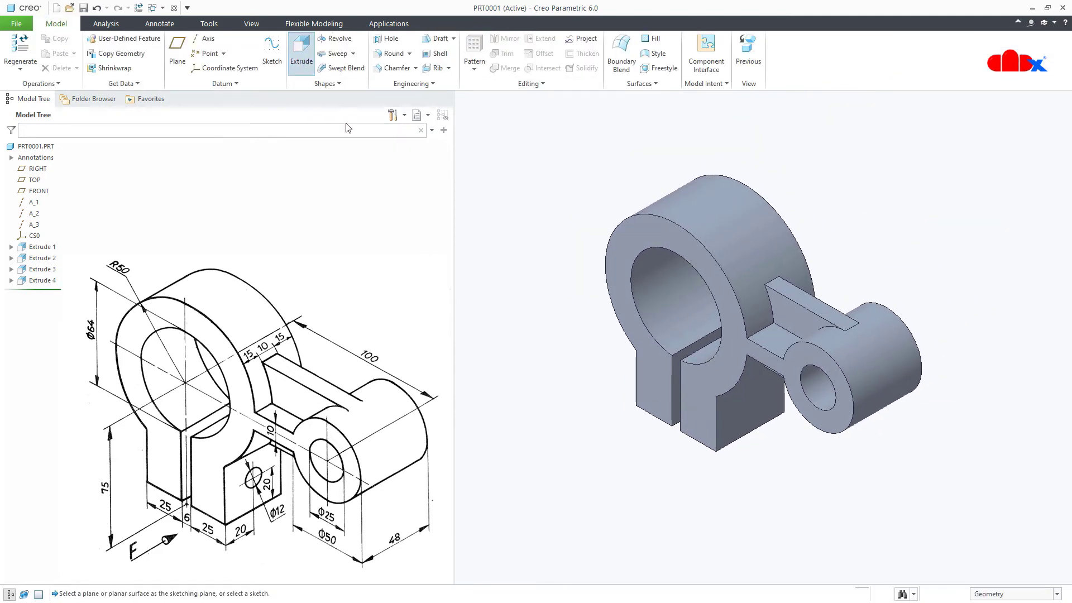
# - On the lower block's front face, draw a circle and set its diameter to 12
pyautogui.click(744, 423)
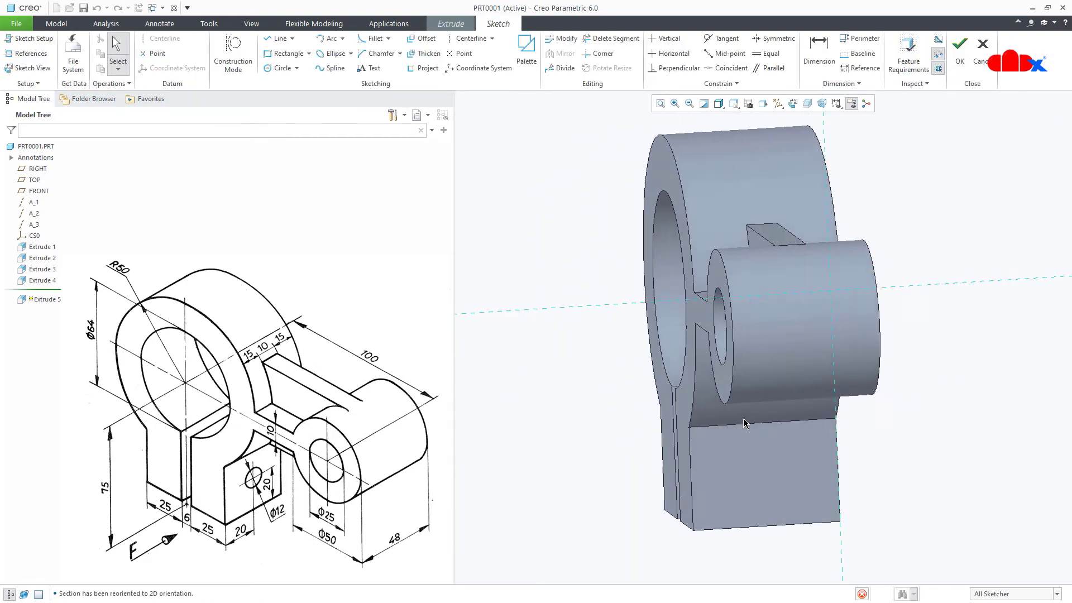
pyautogui.rightClick(743, 418)
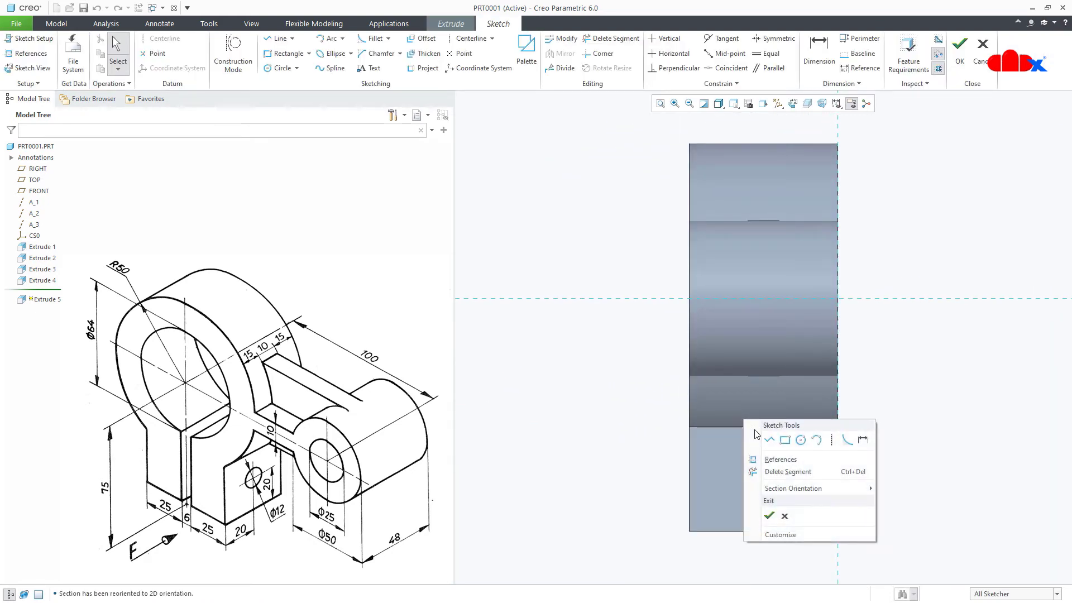
pyautogui.click(800, 440)
pyautogui.click(760, 512)
pyautogui.middleClick(746, 519)
pyautogui.doubleClick(723, 457)
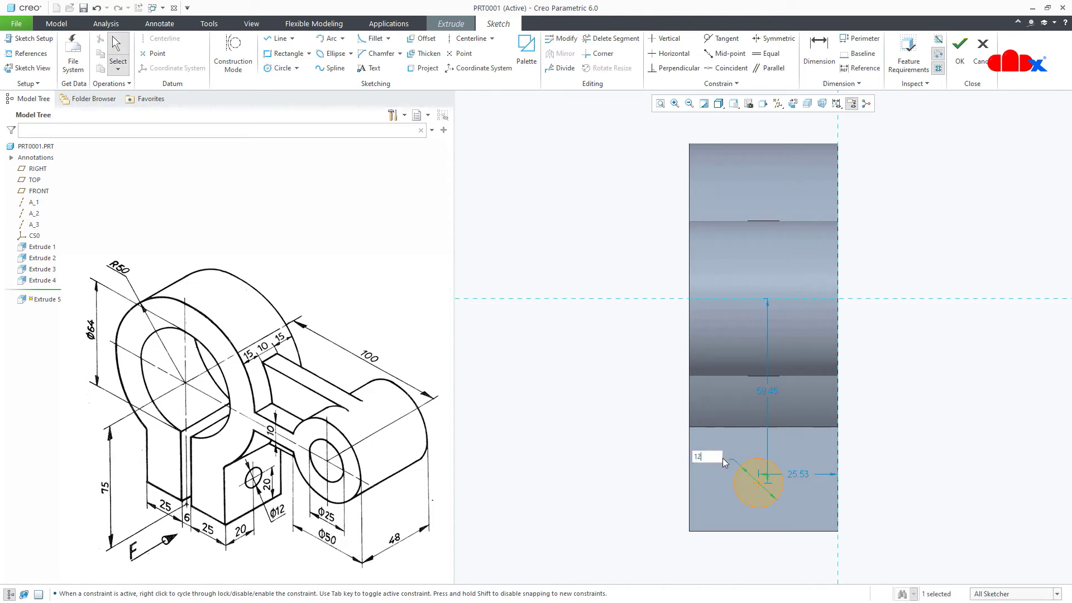
pyautogui.rightClick(723, 458)
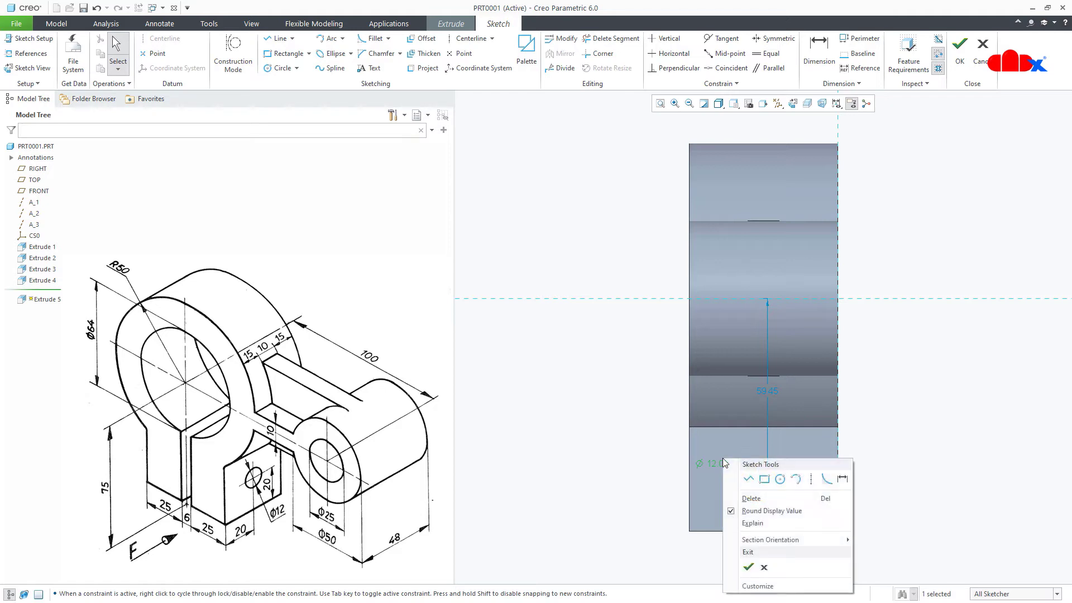
# - Locate the circle 20 from the block's left edge and 20 from its bottom, then exit the sketch
pyautogui.click(725, 519)
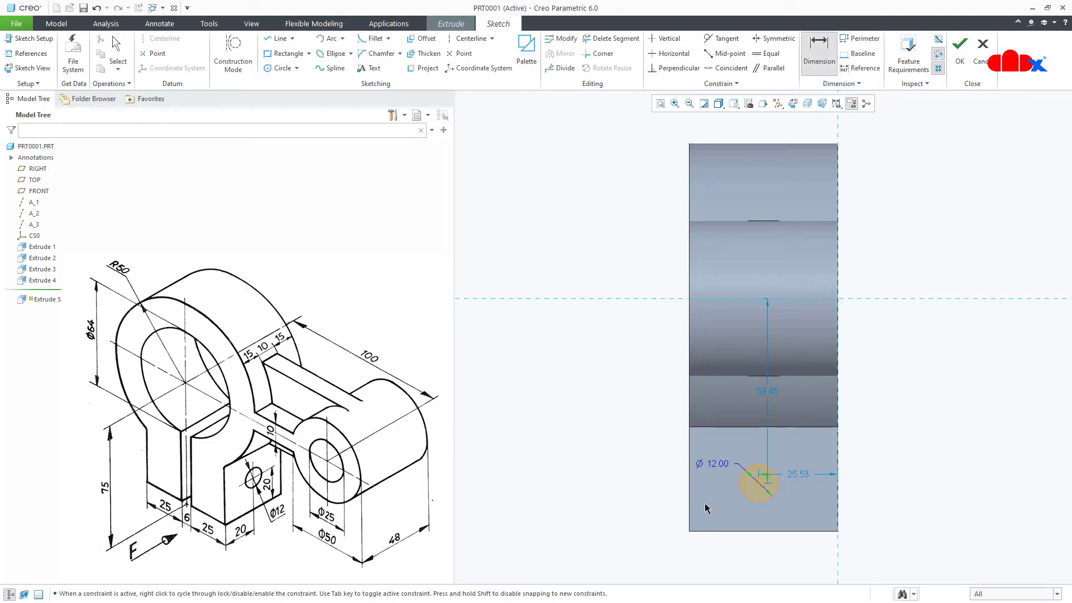
pyautogui.click(691, 490)
pyautogui.middleClick(718, 511)
pyautogui.press('Return')
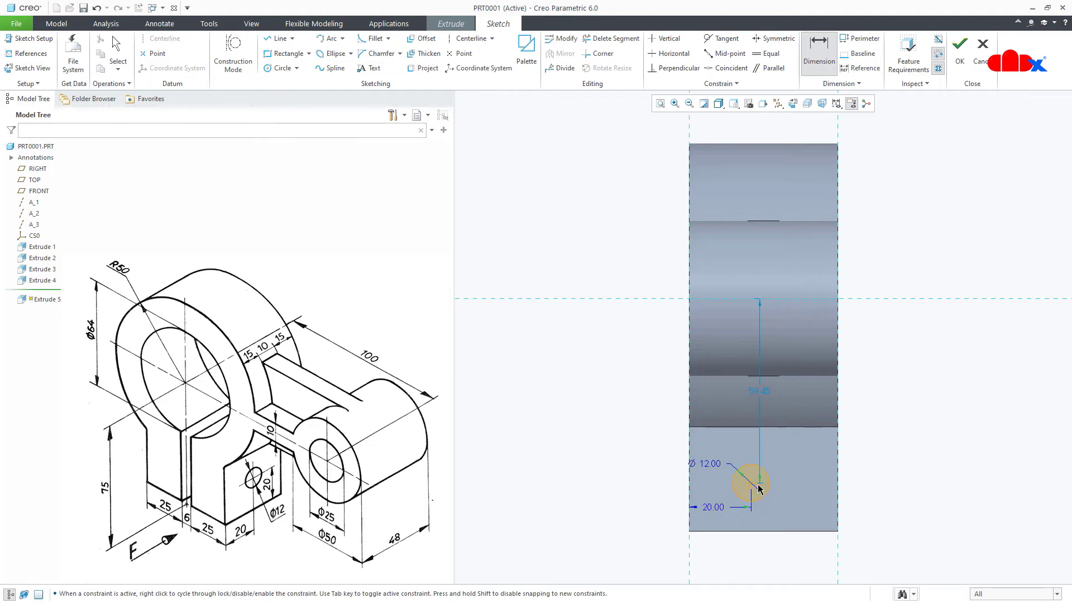
pyautogui.click(752, 485)
pyautogui.click(753, 531)
pyautogui.middleClick(780, 512)
pyautogui.write('20')
pyautogui.press('Return')
pyautogui.rightClick(884, 457)
pyautogui.click(908, 553)
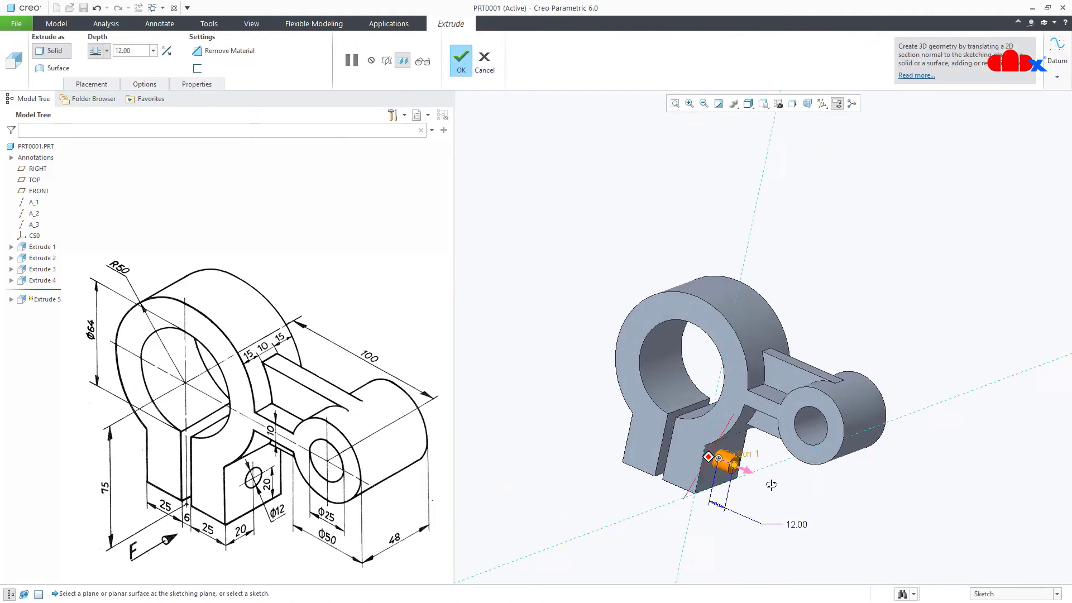
# - Make Extrude 5 a Through All material-removing cut for the Ø12 hole, then orbit to check it
pyautogui.click(229, 50)
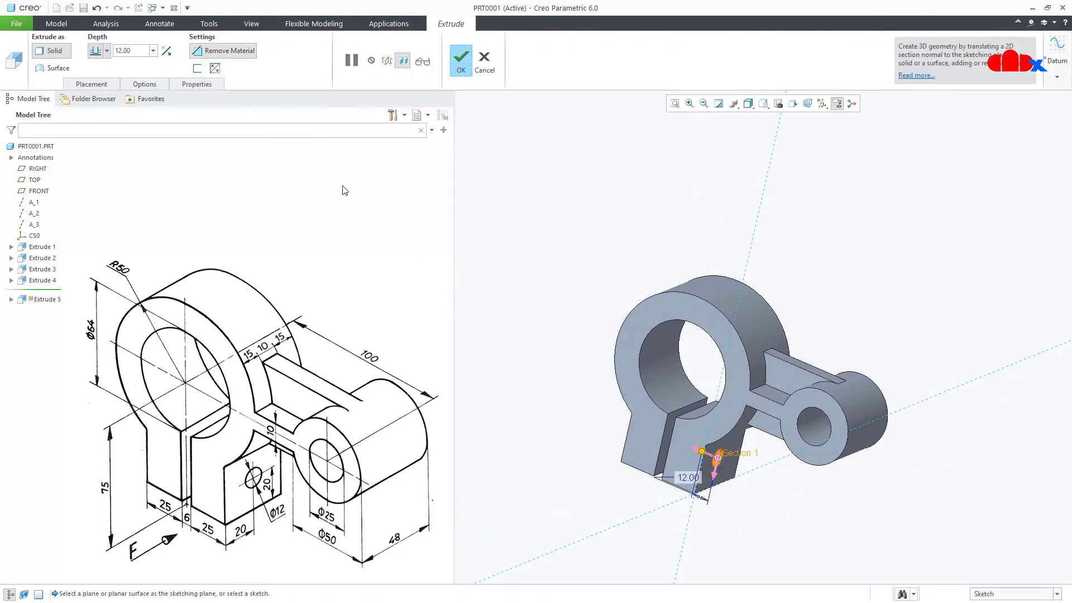
pyautogui.click(107, 51)
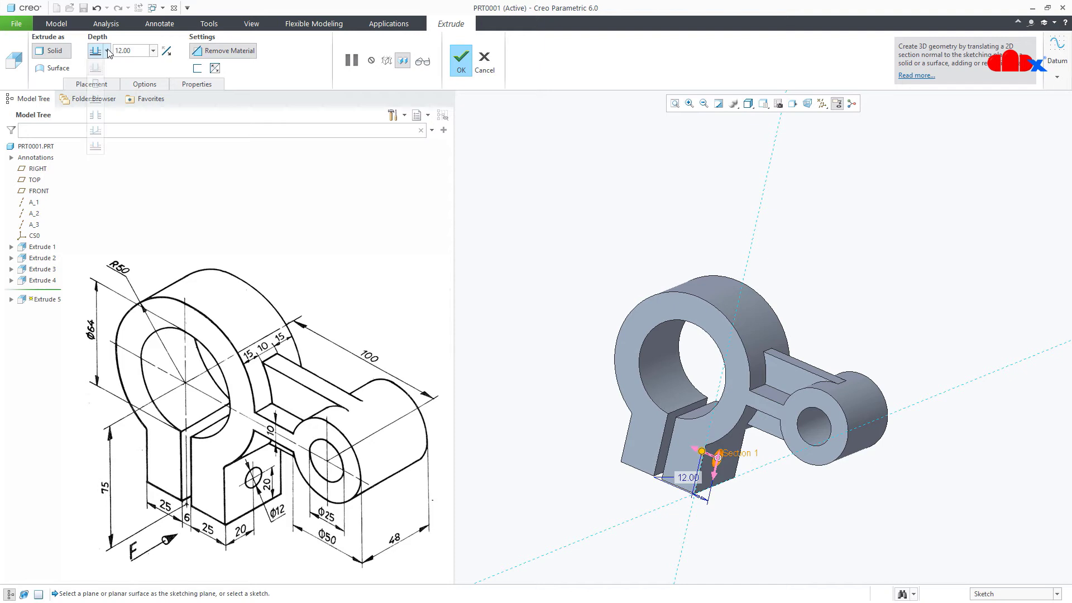
pyautogui.click(98, 116)
pyautogui.click(464, 72)
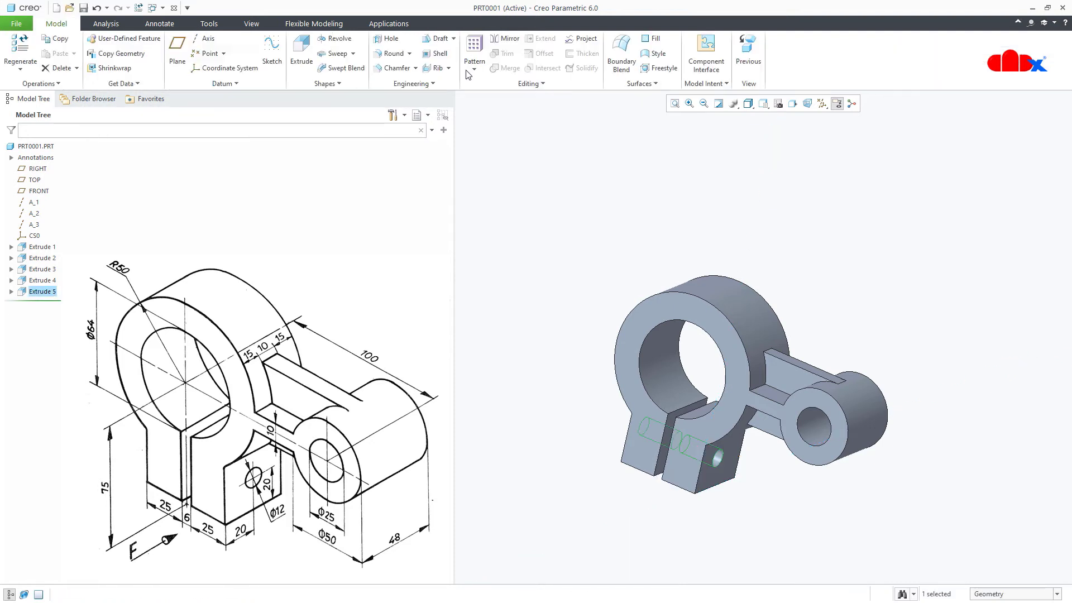
pyautogui.moveTo(620, 455); pyautogui.dragTo(754, 516, button='middle')
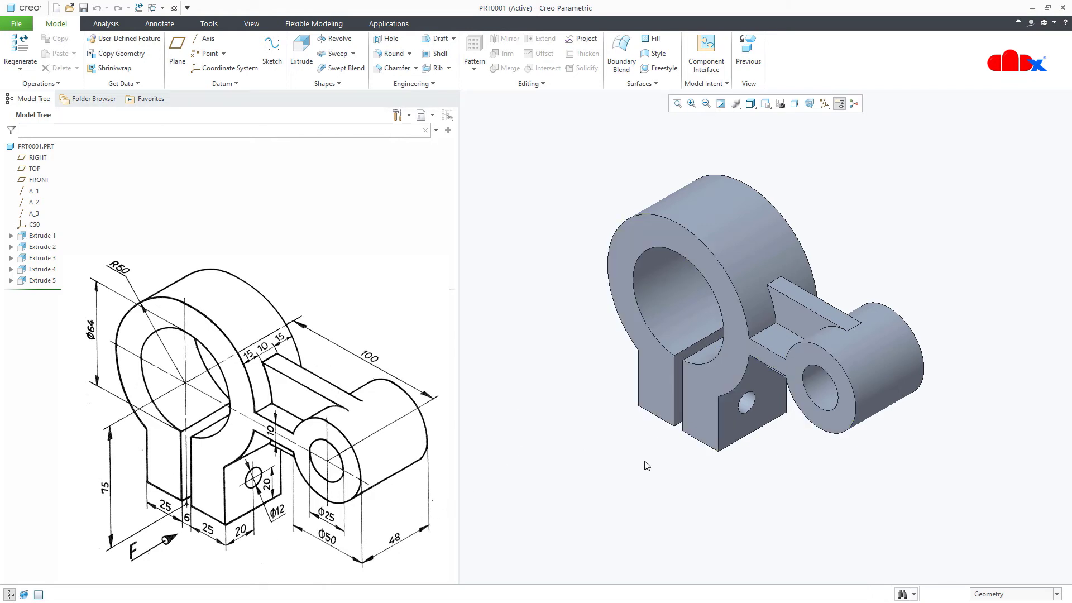
# - Show Extrude 1's 100 and 75 dimensions as model annotations
pyautogui.click(165, 26)
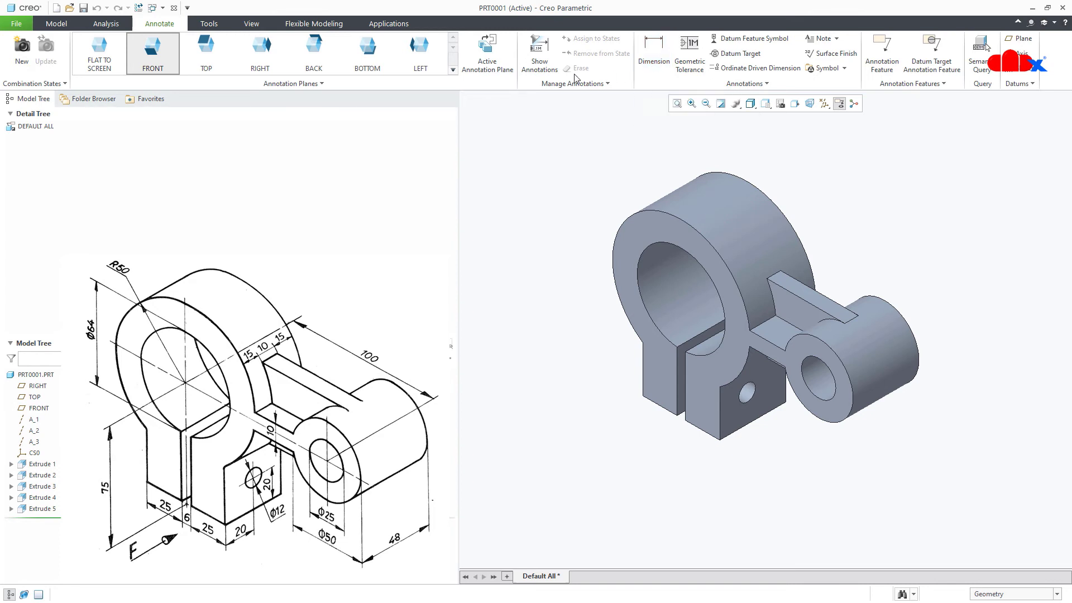
pyautogui.click(541, 77)
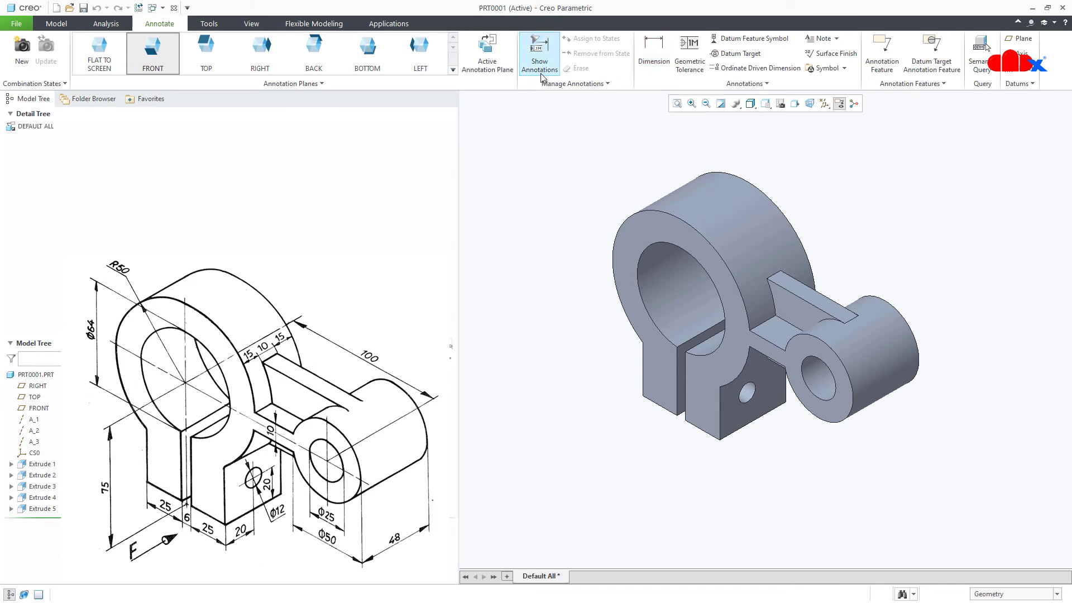
pyautogui.click(47, 468)
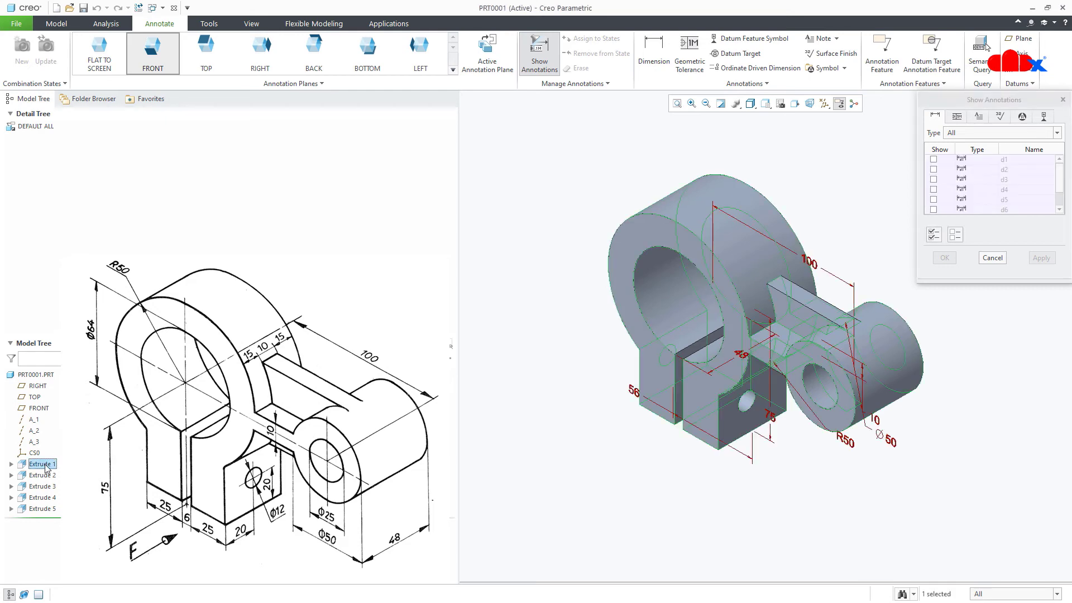
pyautogui.click(811, 264)
pyautogui.click(773, 424)
pyautogui.click(945, 257)
pyautogui.click(977, 398)
# - Move the 100 dimension above the part and the 75 dimension out to the right
pyautogui.click(811, 260)
pyautogui.moveTo(811, 261); pyautogui.dragTo(807, 209)
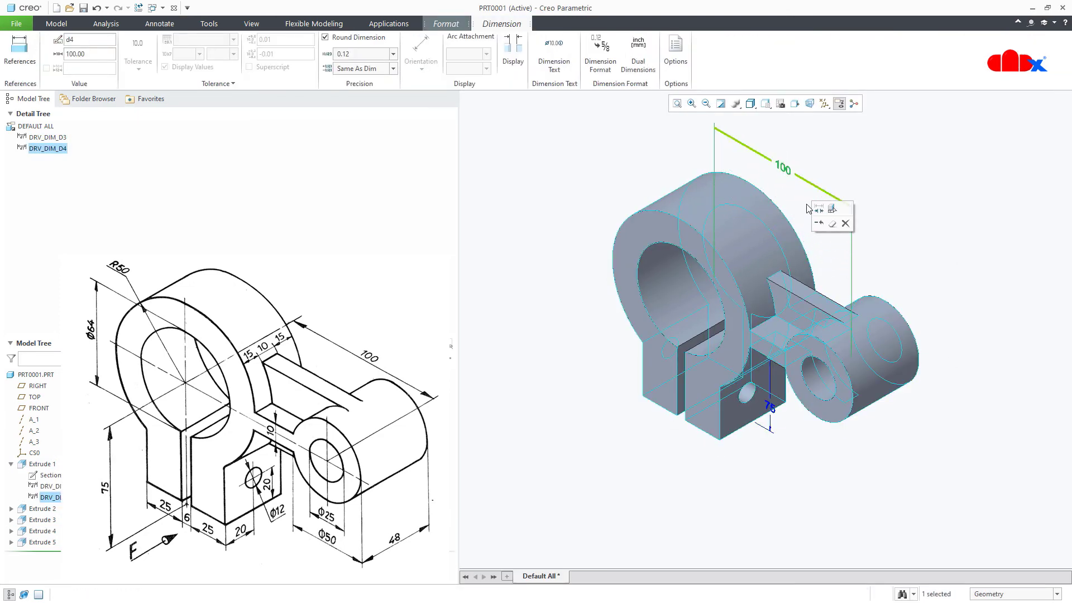
pyautogui.click(905, 472)
pyautogui.click(779, 402)
pyautogui.moveTo(780, 402); pyautogui.dragTo(925, 461)
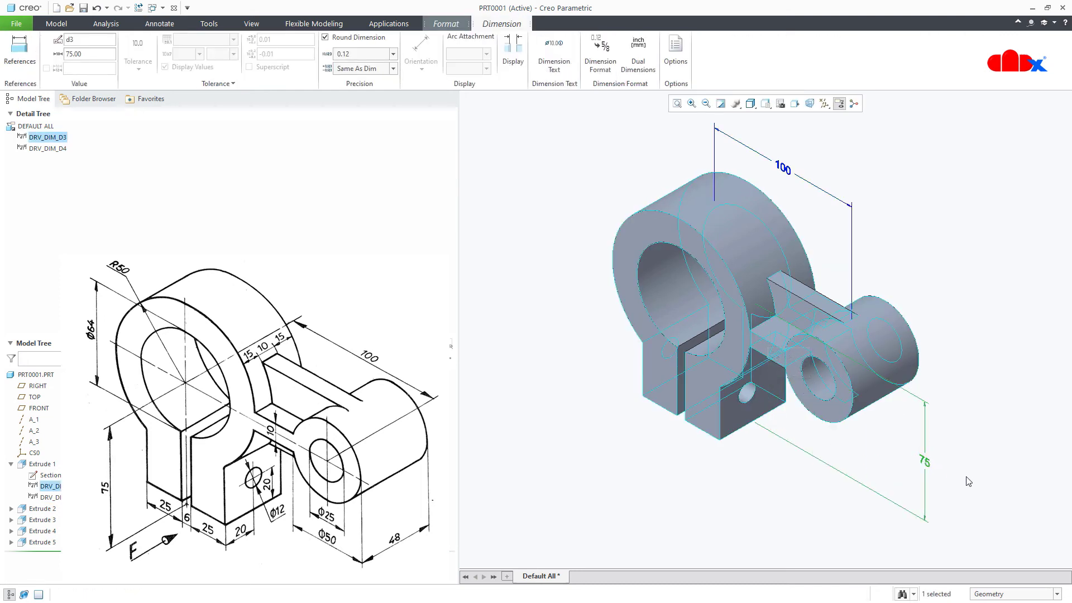
pyautogui.click(969, 481)
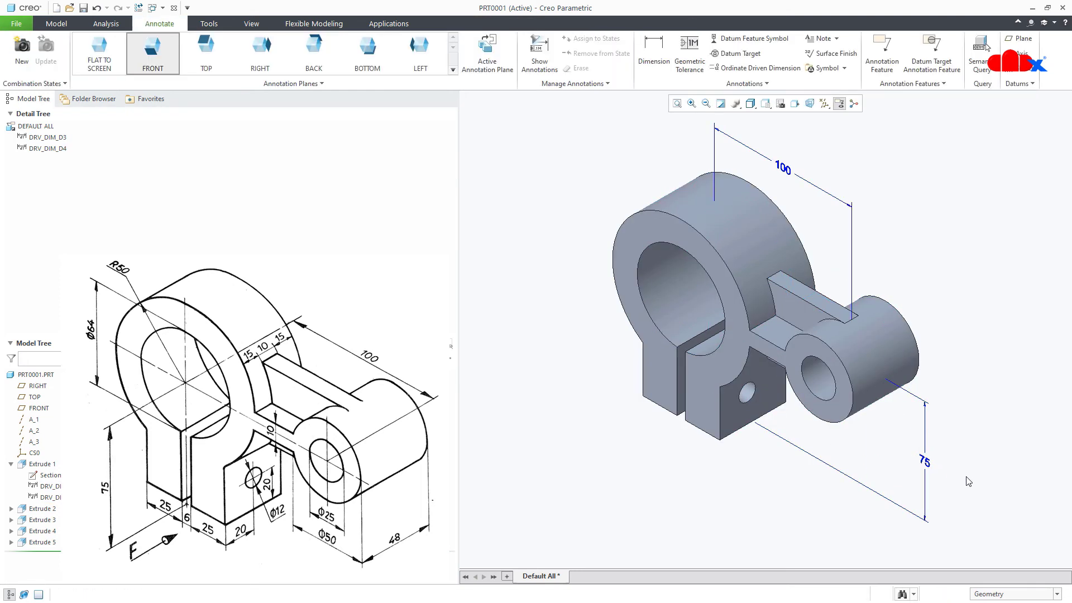
# - Add a 25 dimension below the part's lower-left edge
pyautogui.click(653, 62)
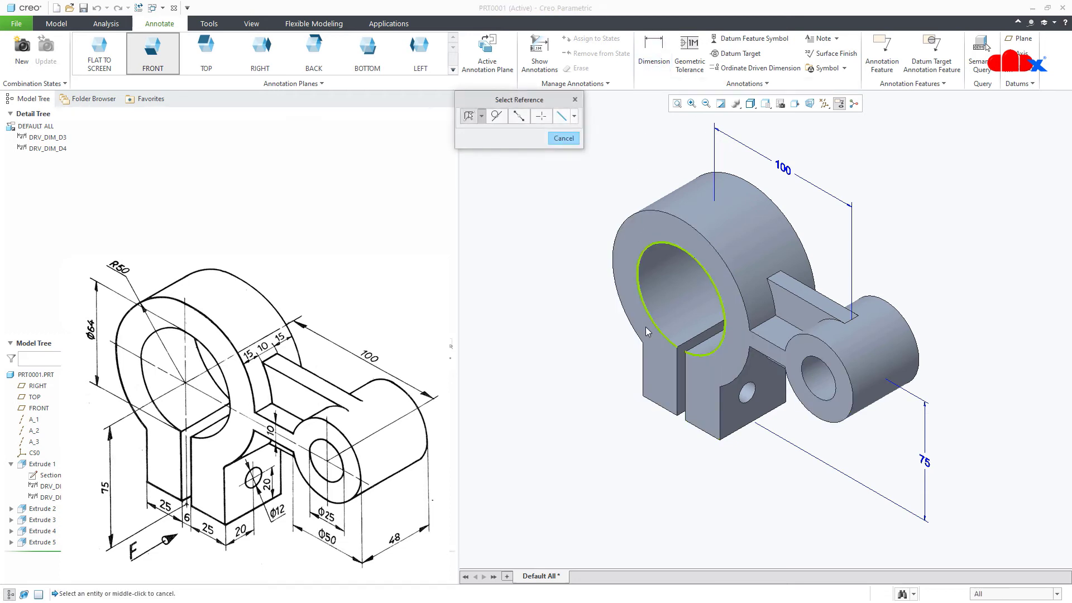
pyautogui.click(660, 405)
pyautogui.middleClick(659, 451)
pyautogui.middleClick(654, 481)
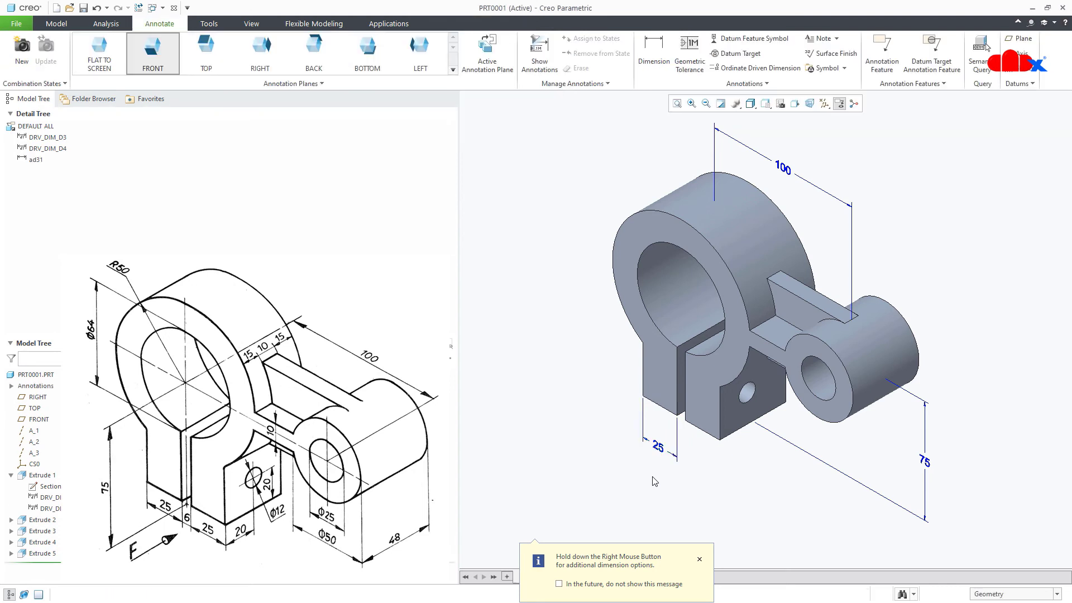
pyautogui.click(153, 8)
# - In PRT0001.DRW, place an isometric general view near the sheet centre at scale 1.000
pyautogui.click(172, 22)
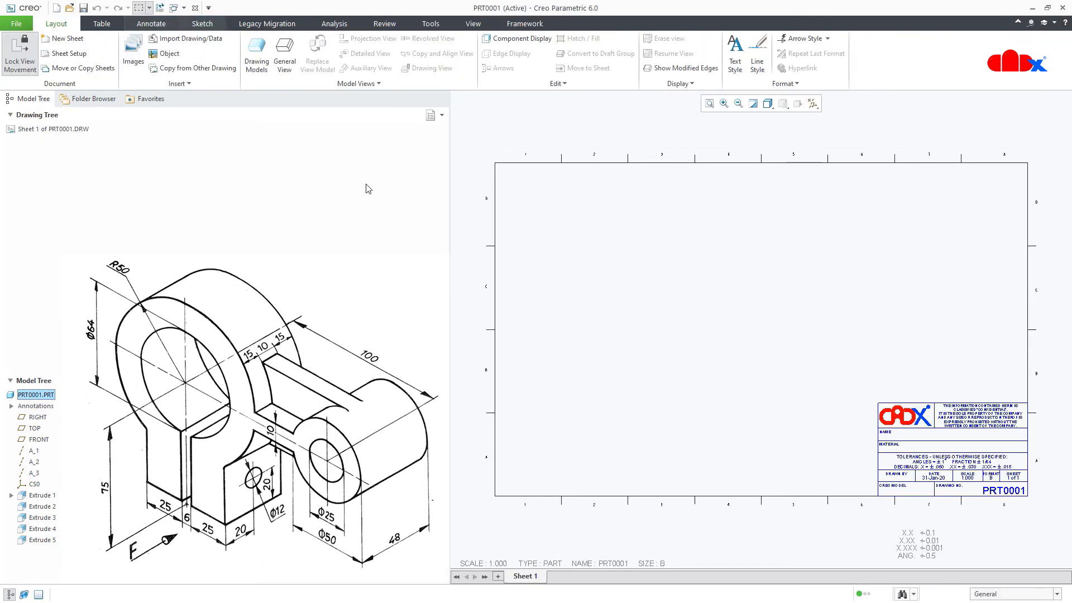
pyautogui.click(285, 53)
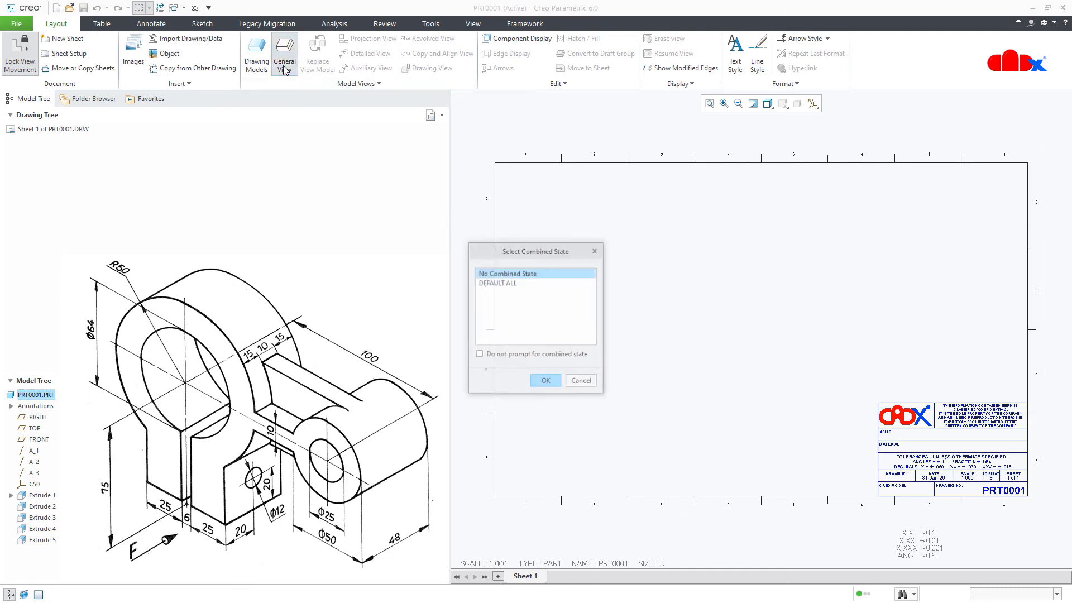
pyautogui.click(543, 382)
pyautogui.click(706, 337)
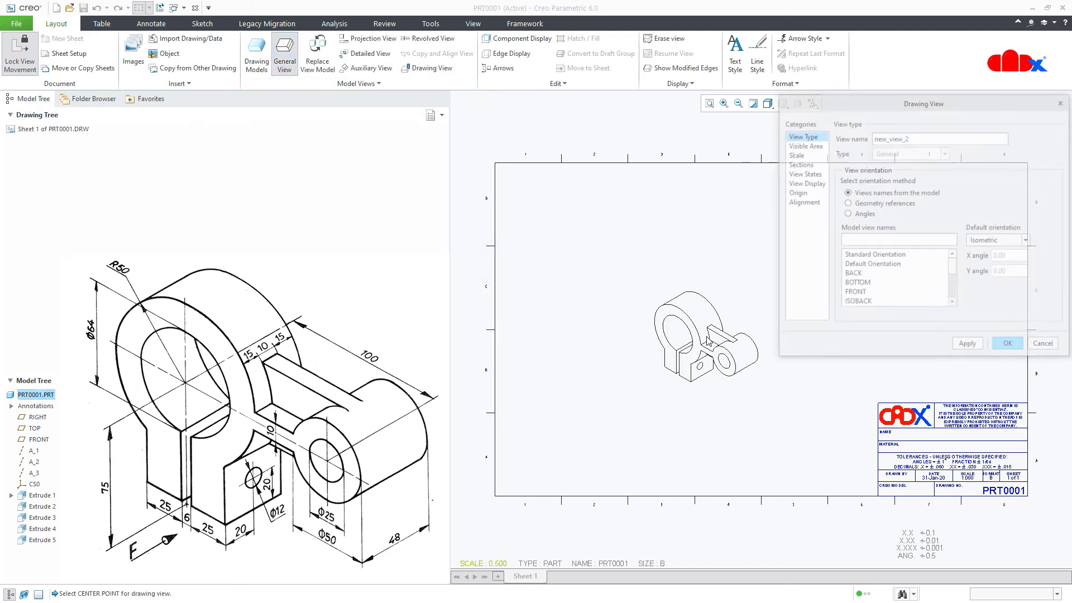
pyautogui.middleClick(637, 406)
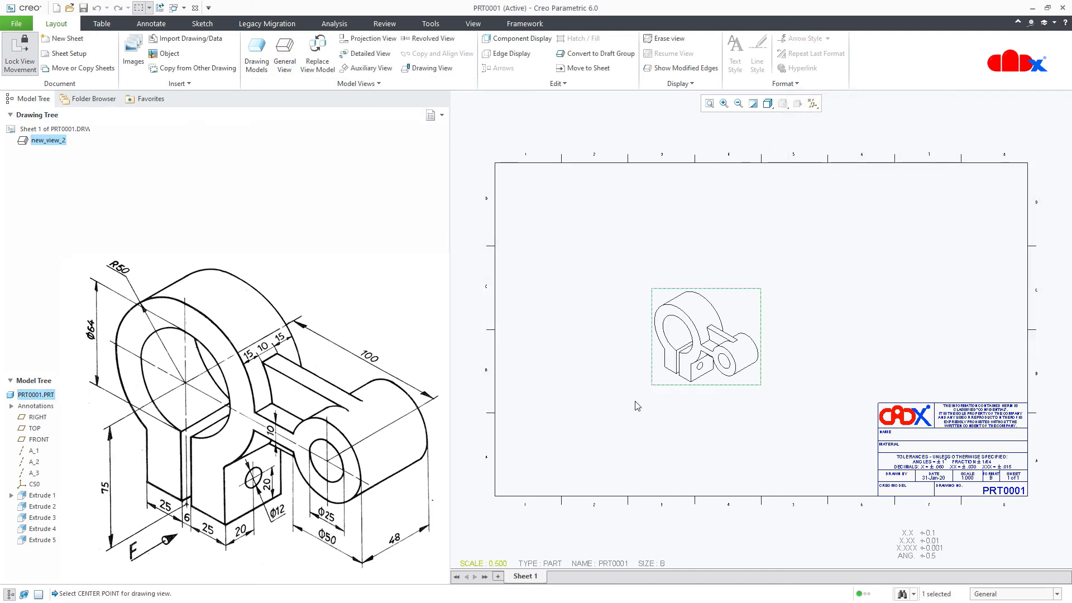
pyautogui.doubleClick(500, 564)
pyautogui.press('Return')
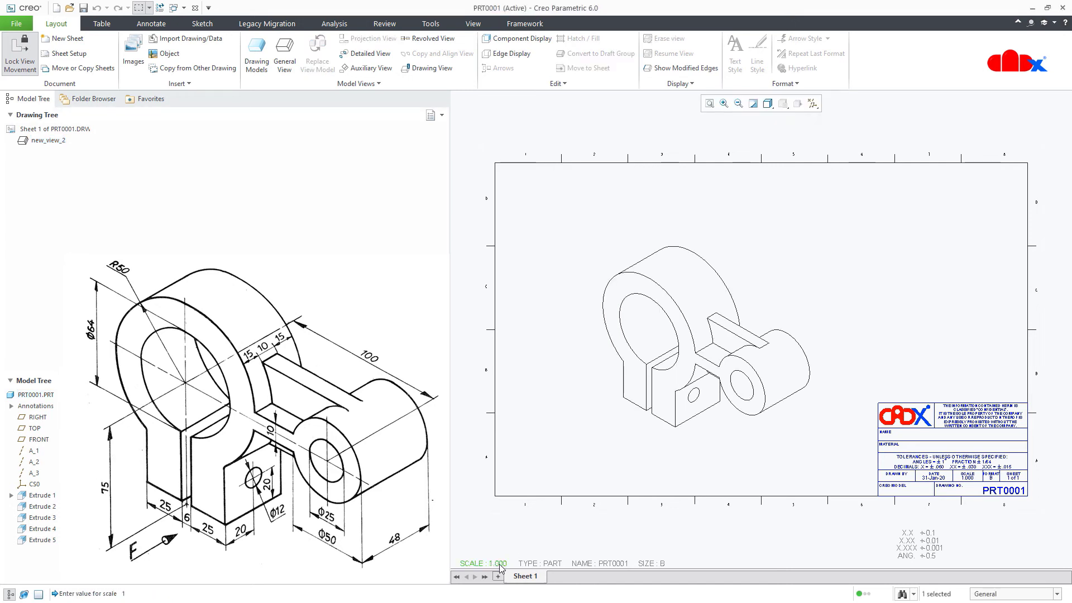
pyautogui.click(161, 27)
# - Show Extrude 1's 100, 75 and 25 dimensions on the drawing view
pyautogui.click(209, 53)
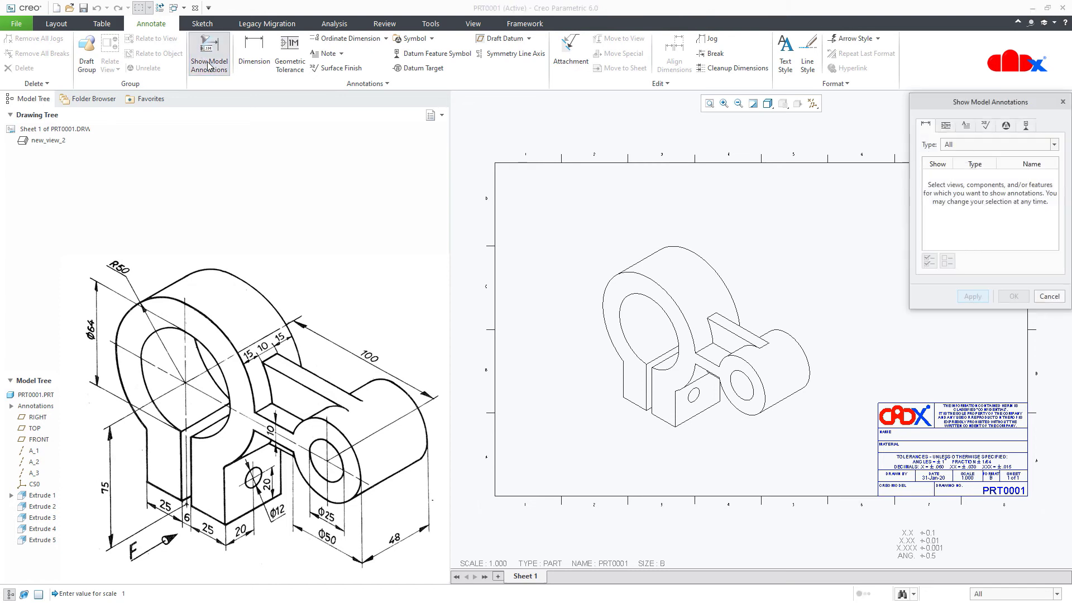
pyautogui.click(42, 496)
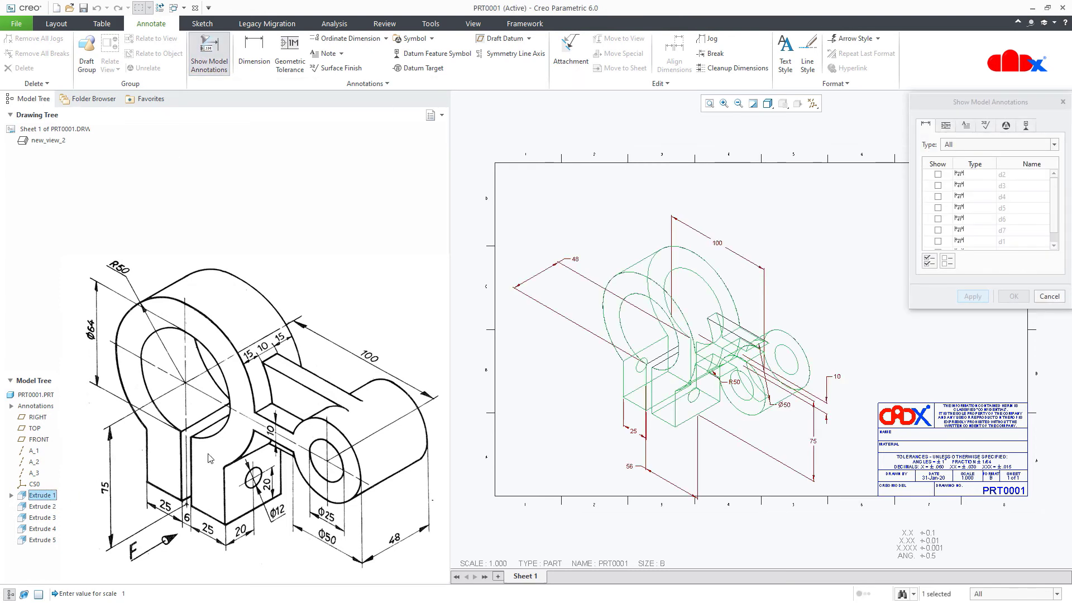
pyautogui.click(672, 330)
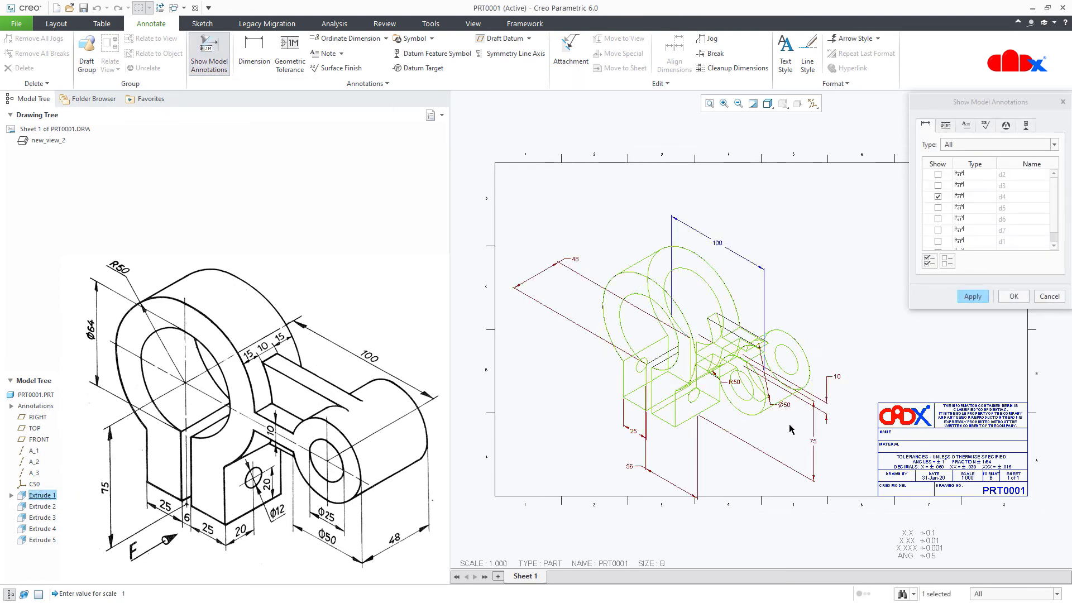
pyautogui.click(813, 444)
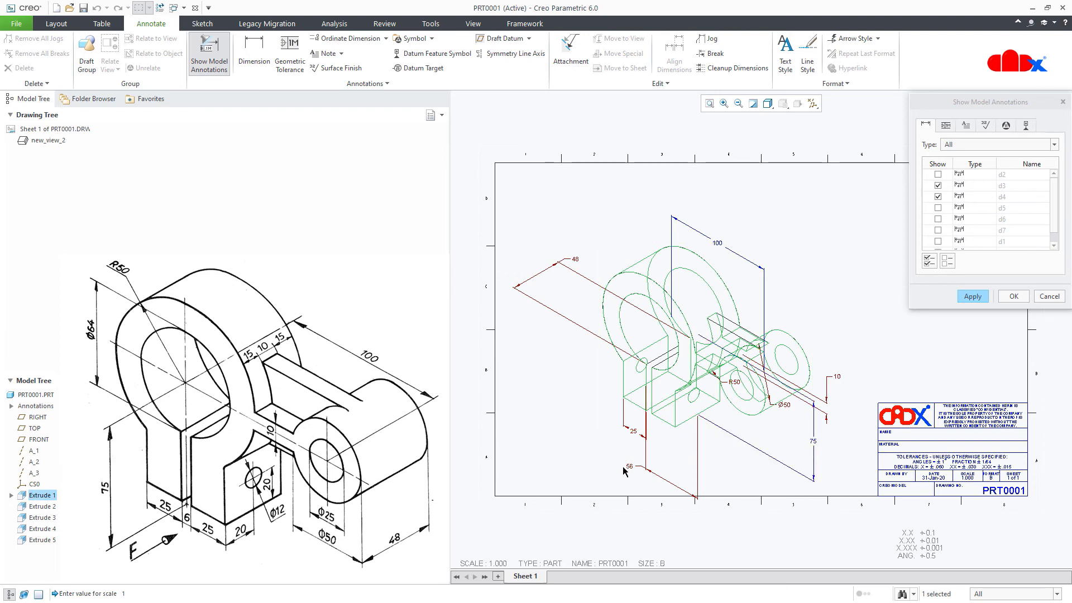
pyautogui.click(635, 437)
pyautogui.click(973, 297)
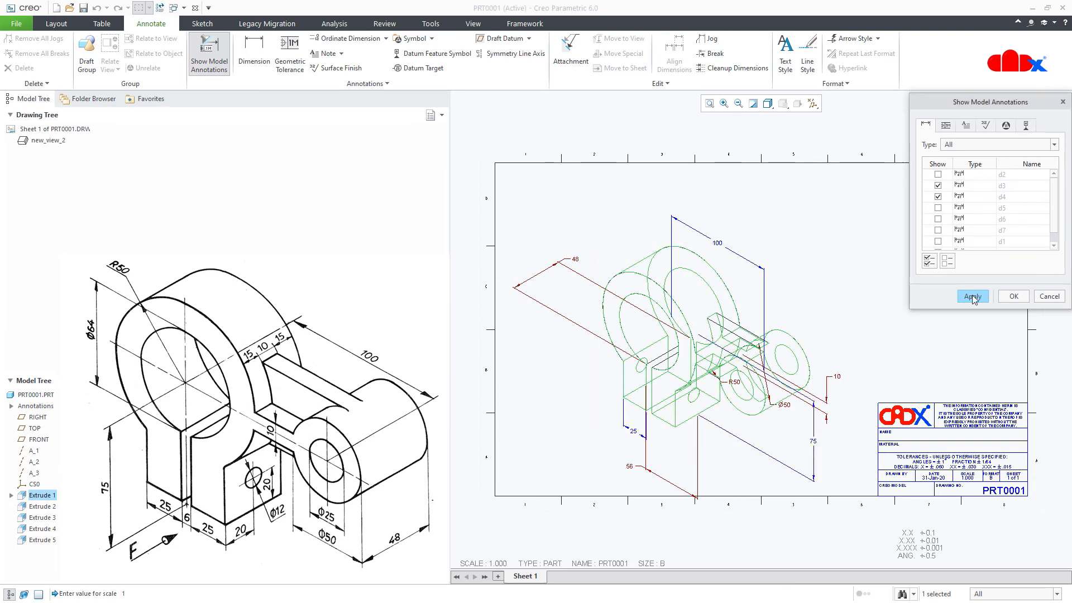
pyautogui.click(1047, 297)
# - Reposition the 100, 75 and 25 dimensions, reattaching the 75 witness line to the boss circle
pyautogui.scroll(2, 730, 408)
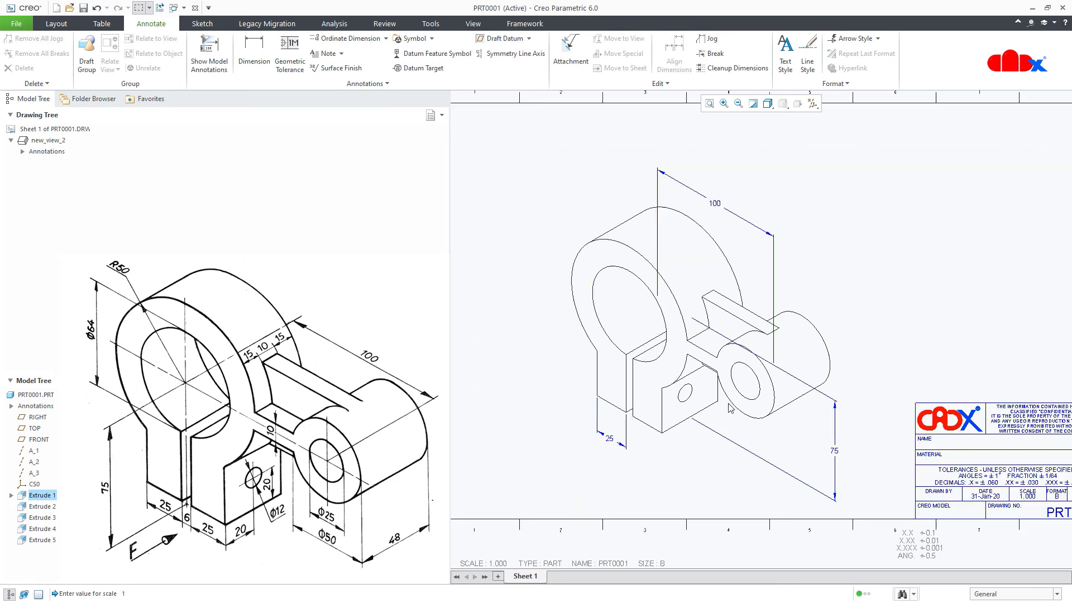
pyautogui.click(714, 205)
pyautogui.moveTo(717, 204); pyautogui.dragTo(718, 216)
pyautogui.click(834, 450)
pyautogui.moveTo(834, 450); pyautogui.dragTo(808, 441)
pyautogui.moveTo(692, 318); pyautogui.dragTo(757, 369)
pyautogui.click(613, 439)
pyautogui.moveTo(617, 438); pyautogui.dragTo(615, 427)
pyautogui.click(719, 485)
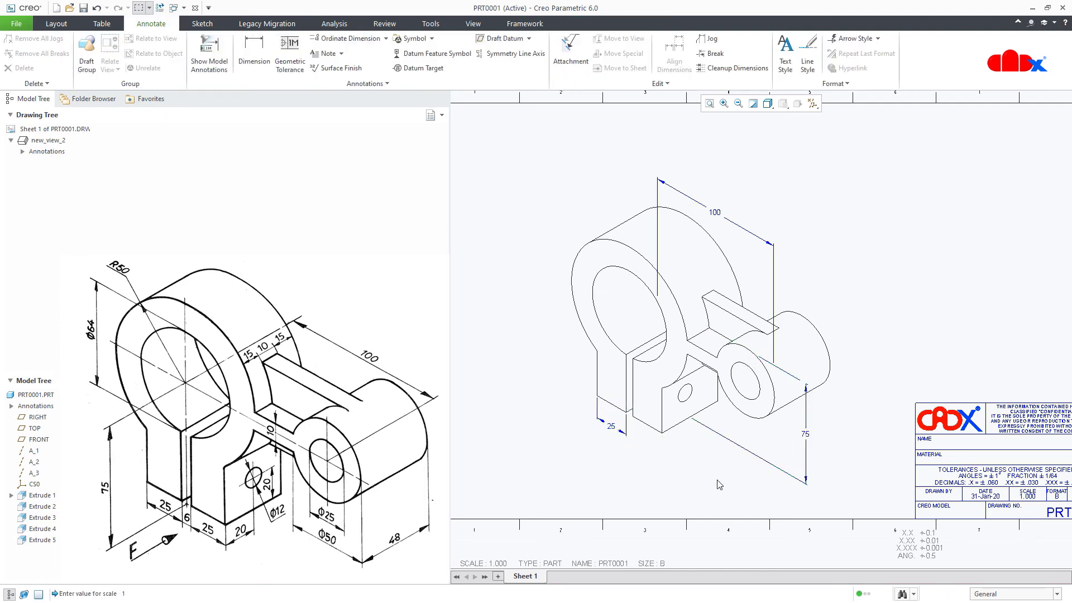
# - Show datum axes A_1 and A_4 on the view and fit the whole sheet
pyautogui.click(209, 53)
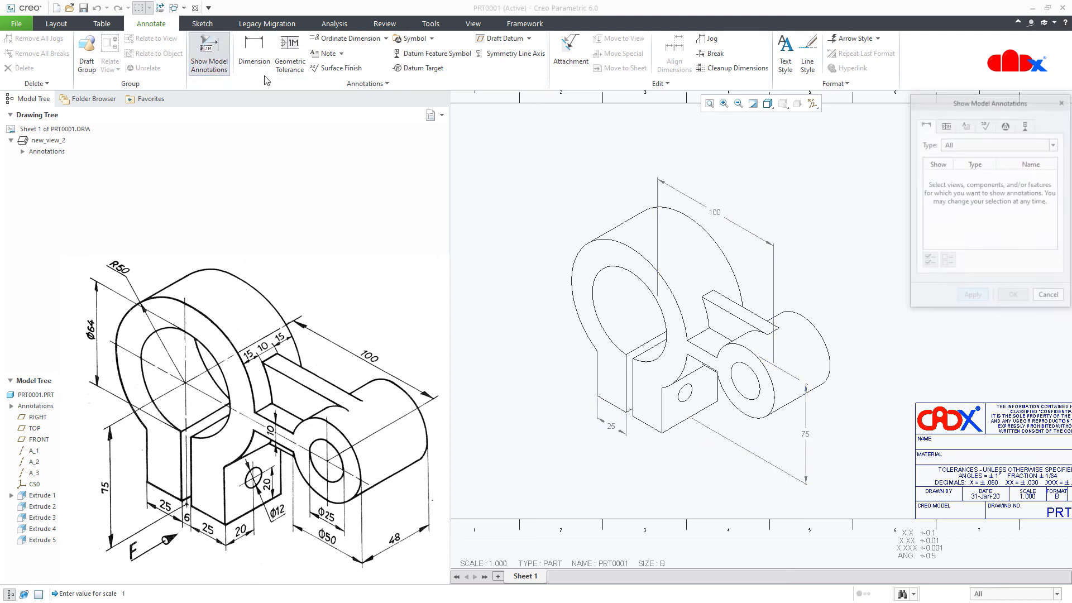
pyautogui.click(1025, 127)
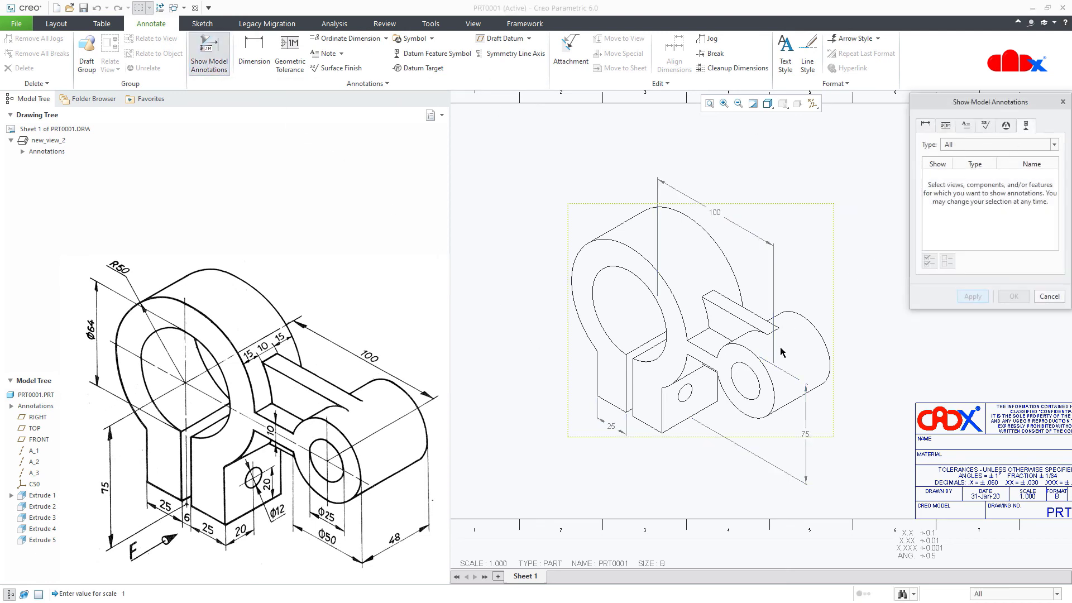
pyautogui.click(735, 440)
pyautogui.click(749, 380)
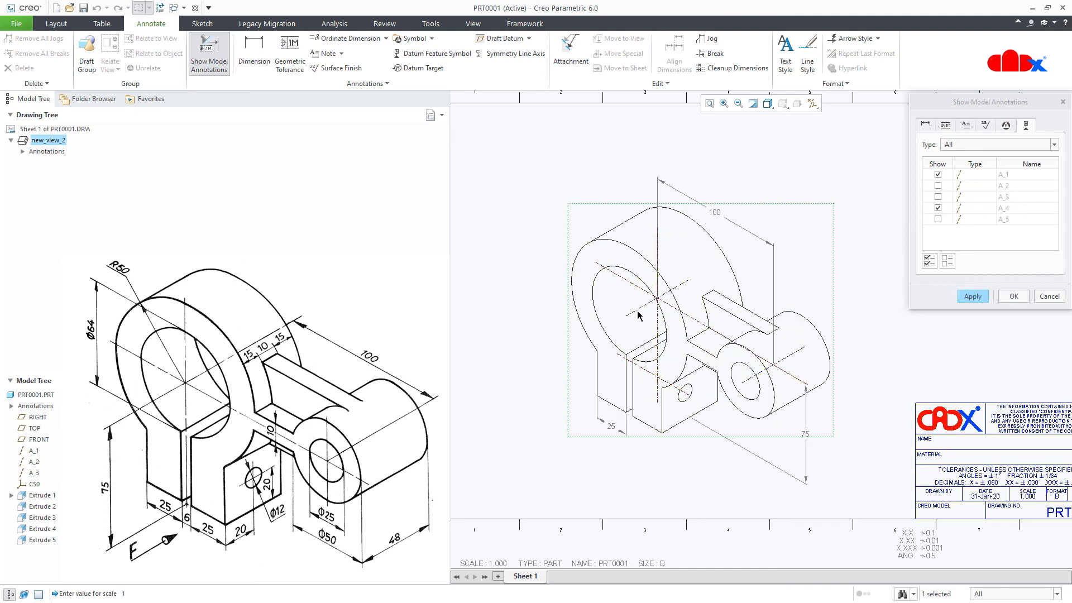
pyautogui.click(978, 297)
pyautogui.click(1049, 297)
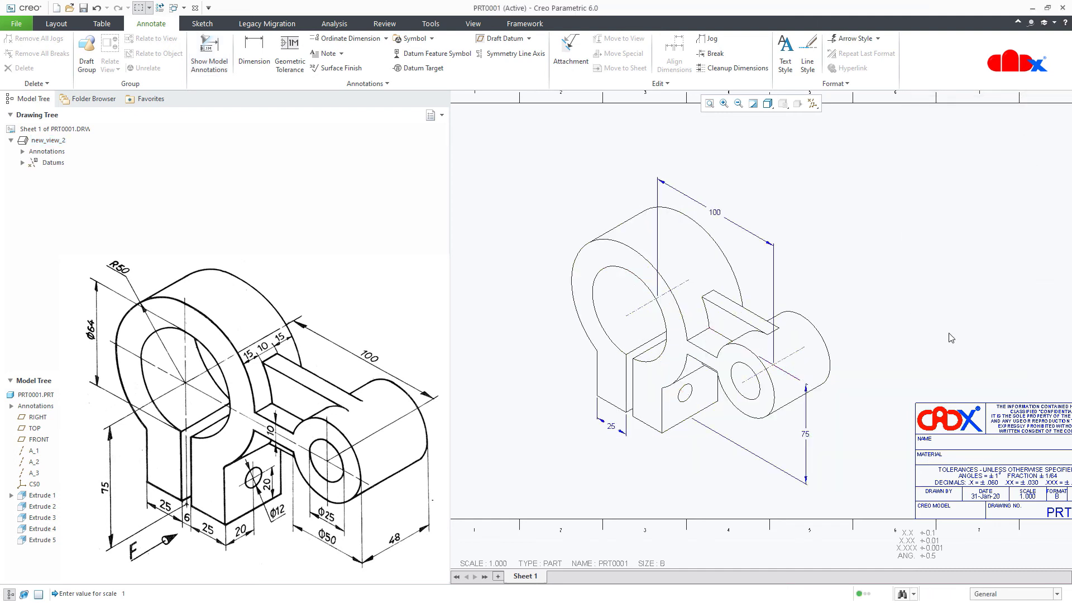
pyautogui.hotkey('ctrl', 'd')
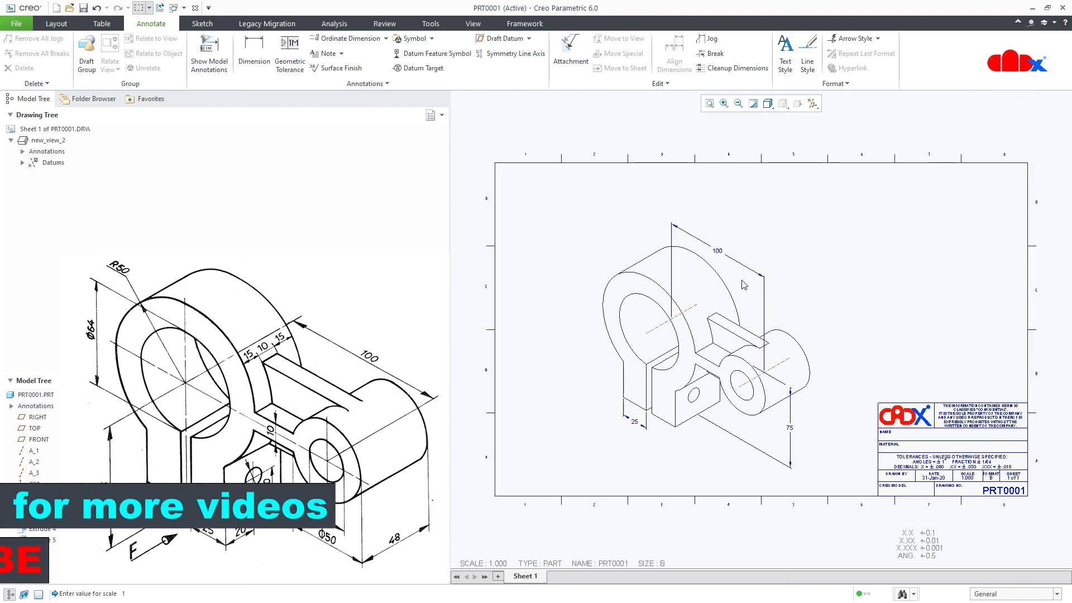
# - In the PRT0001 part window, apply the red appearance to the whole part using the Part filter
pyautogui.click(173, 8)
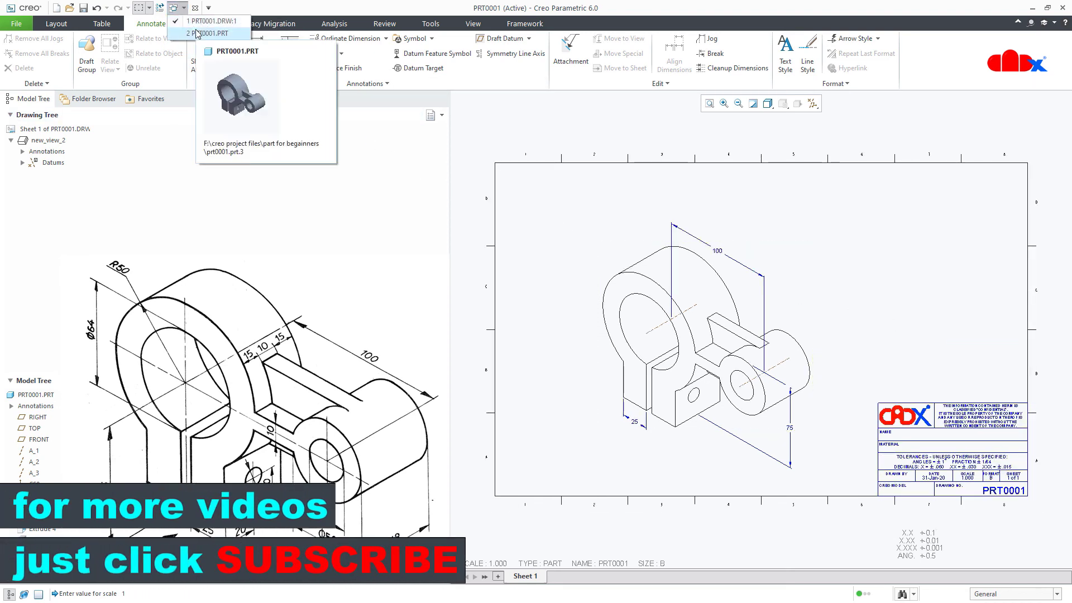
pyautogui.click(179, 34)
pyautogui.click(57, 24)
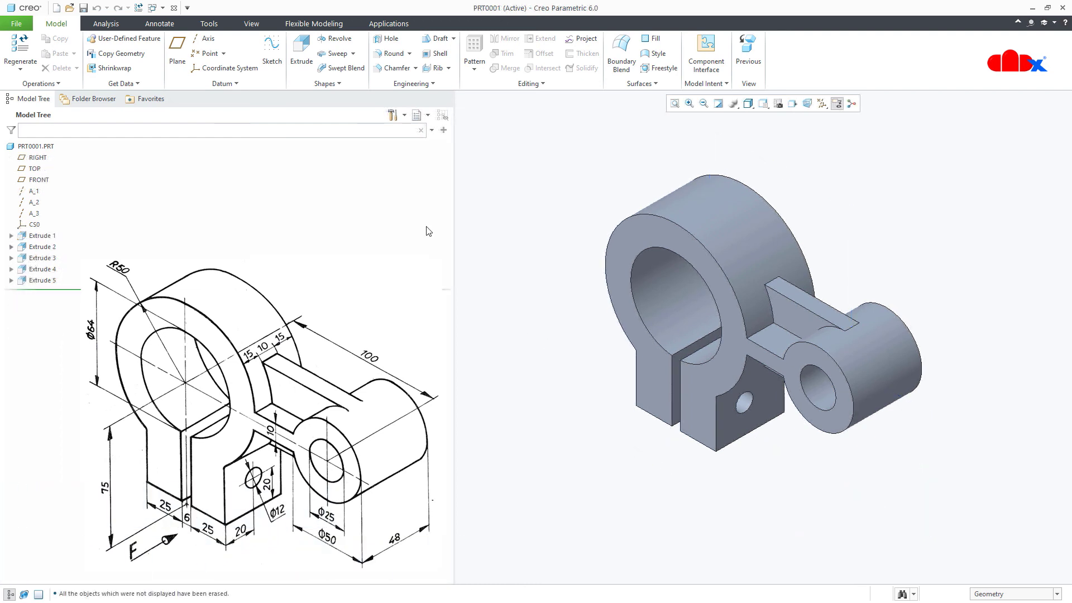
pyautogui.click(251, 24)
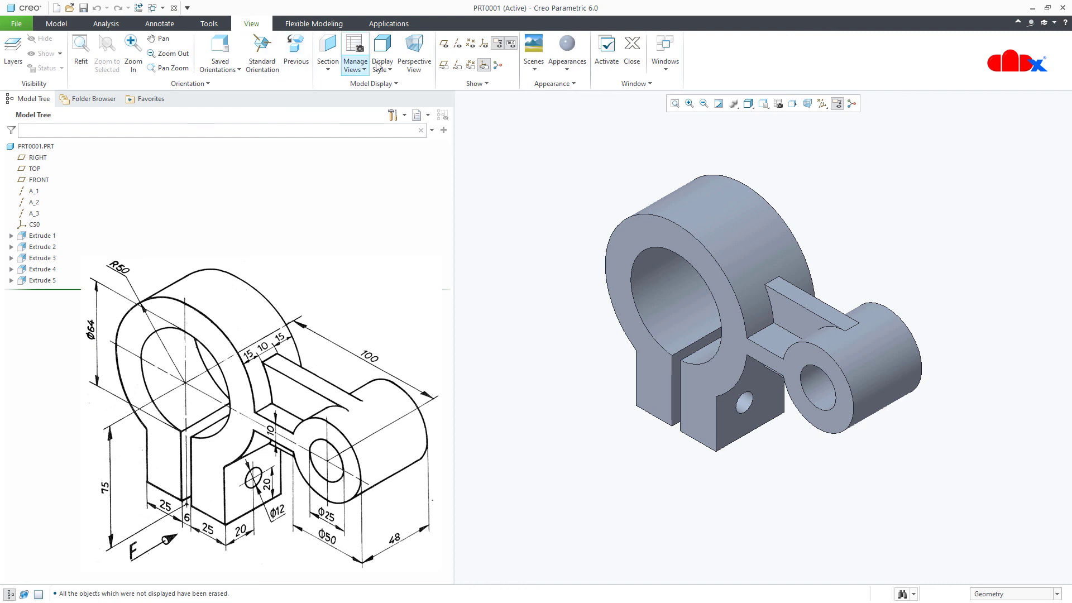
pyautogui.click(565, 70)
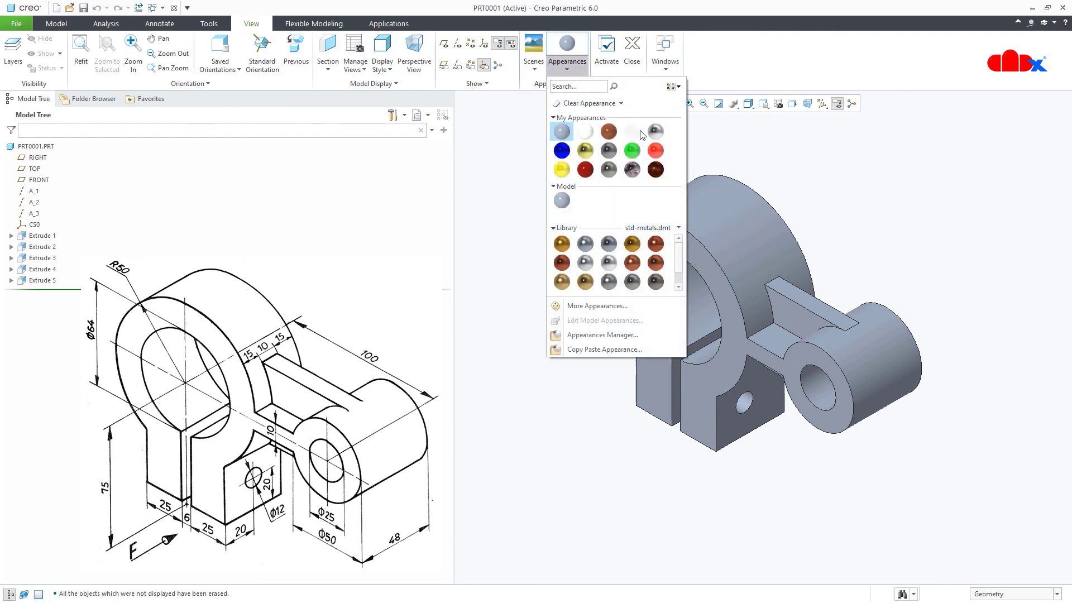
pyautogui.click(654, 151)
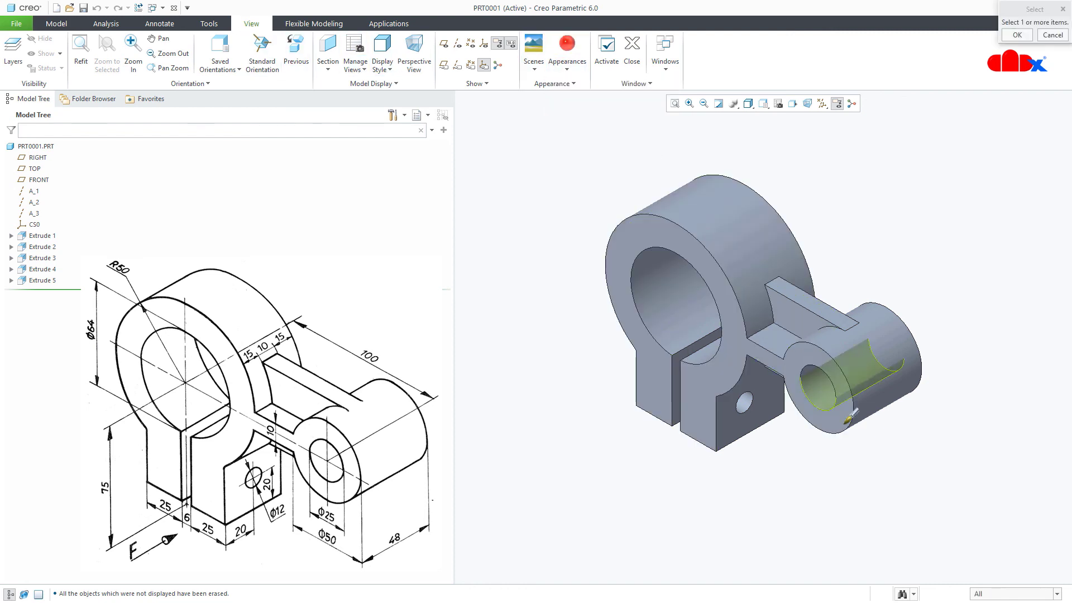
pyautogui.click(986, 594)
pyautogui.click(983, 581)
pyautogui.click(839, 383)
pyautogui.middleClick(832, 446)
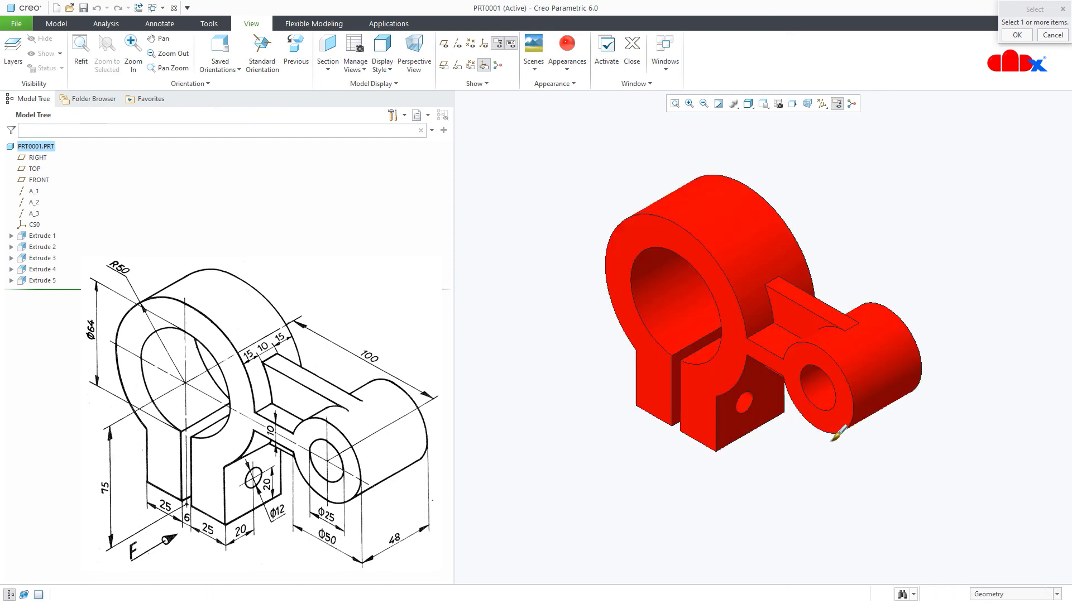
# - Apply white to the bore, small hole, boss through-hole and slot faces using the Surface filter
pyautogui.click(572, 73)
pyautogui.click(585, 131)
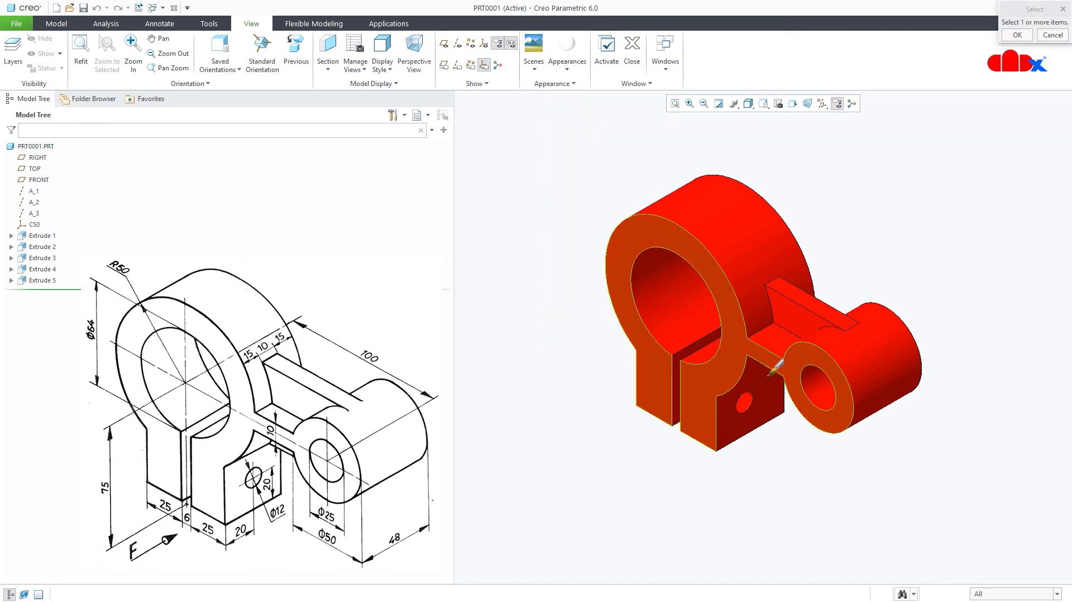
pyautogui.click(983, 595)
pyautogui.click(982, 550)
pyautogui.click(694, 316)
pyautogui.keyDown('ctrl'); pyautogui.click(745, 398); pyautogui.keyUp('ctrl')
pyautogui.keyDown('ctrl'); pyautogui.click(677, 390); pyautogui.keyUp('ctrl')
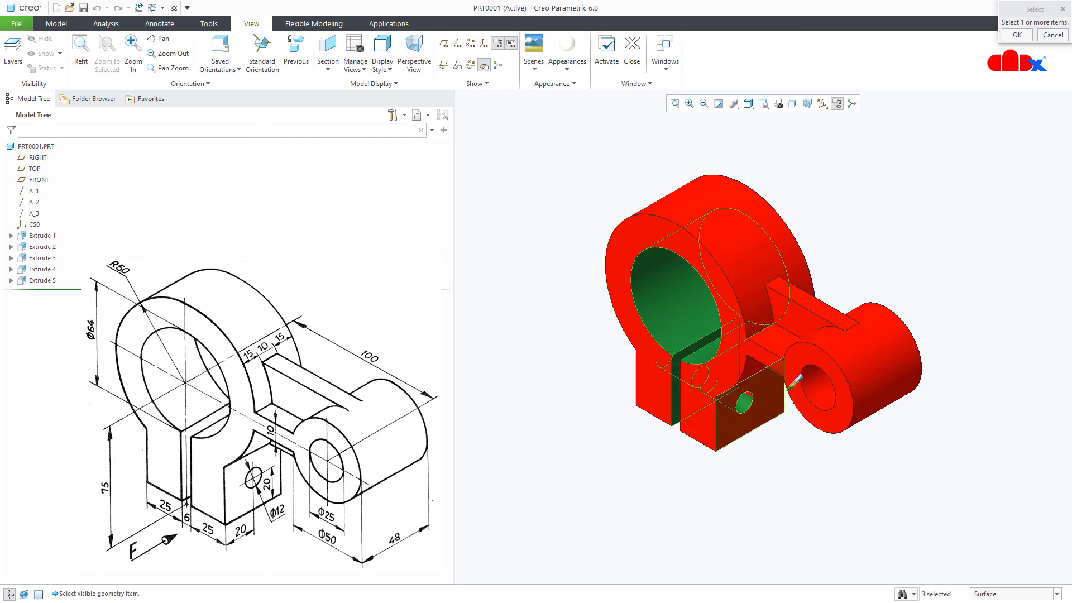
pyautogui.keyDown('ctrl'); pyautogui.click(816, 385); pyautogui.keyUp('ctrl')
pyautogui.keyDown('ctrl'); pyautogui.click(691, 409); pyautogui.keyUp('ctrl')
pyautogui.middleClick(752, 438)
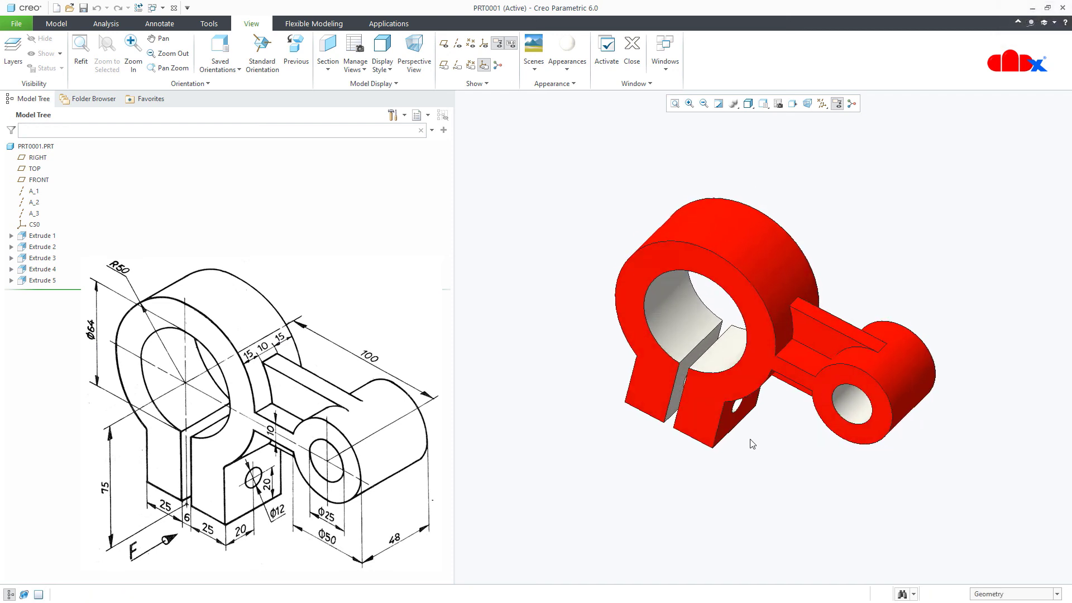